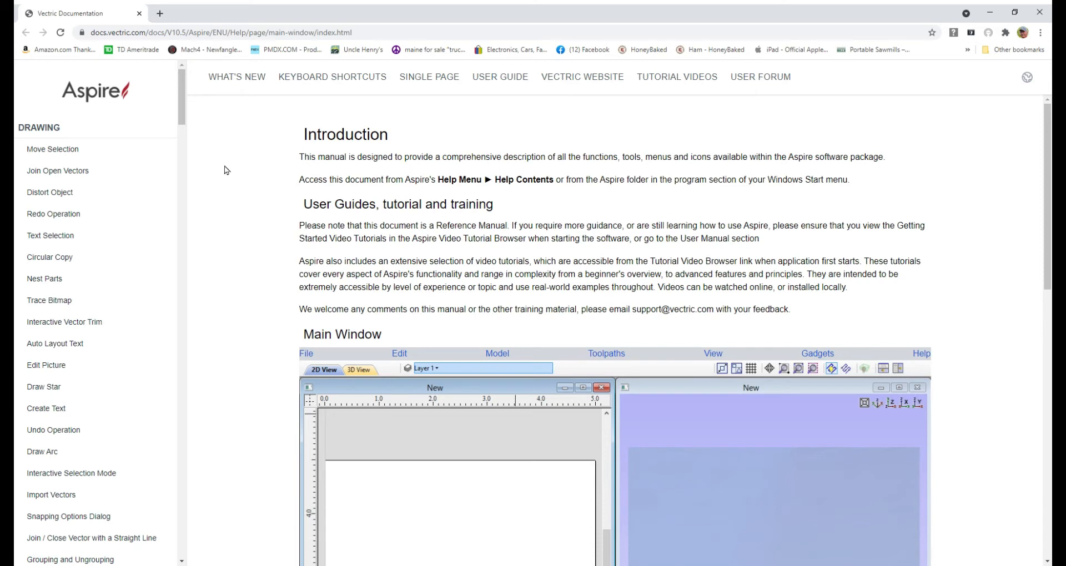
# Open the Moulding Toolpath reference page from the toolpath operations shown in the manual's Main Window overview.
pyautogui.scroll(-4, 239, 200)
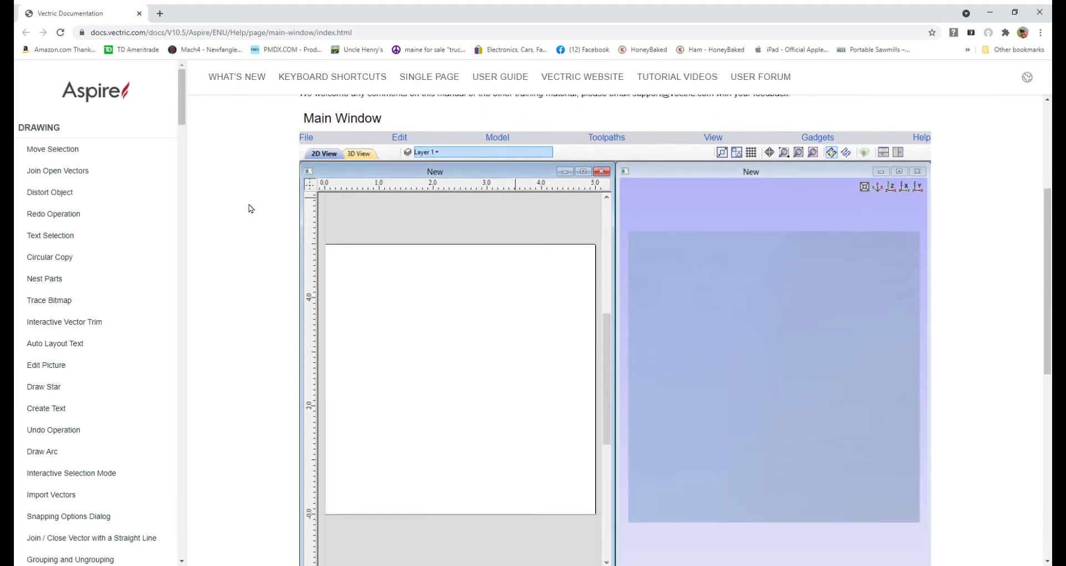
pyautogui.scroll(-6, 366, 231)
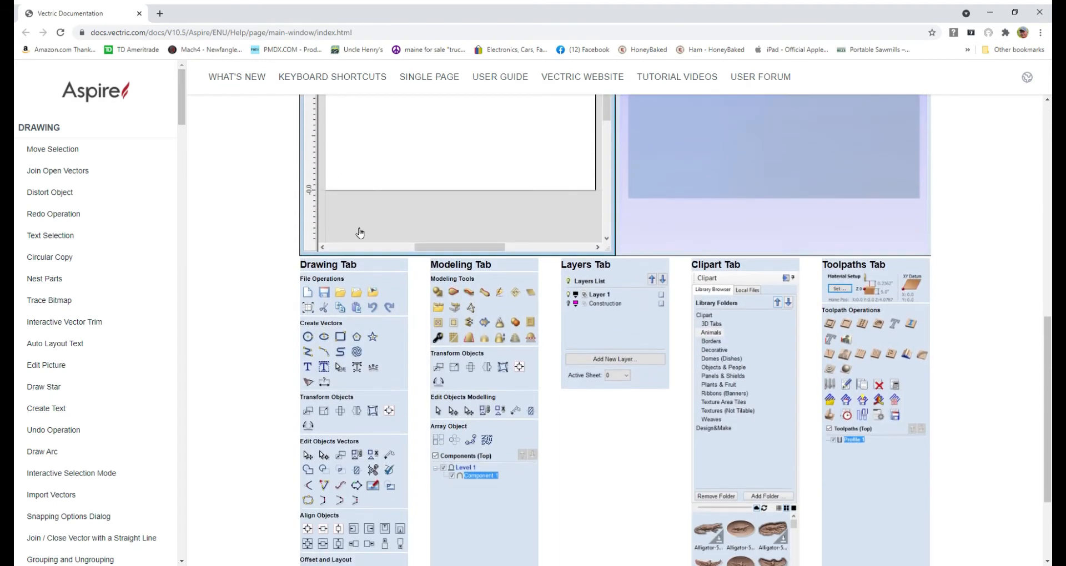
pyautogui.click(908, 354)
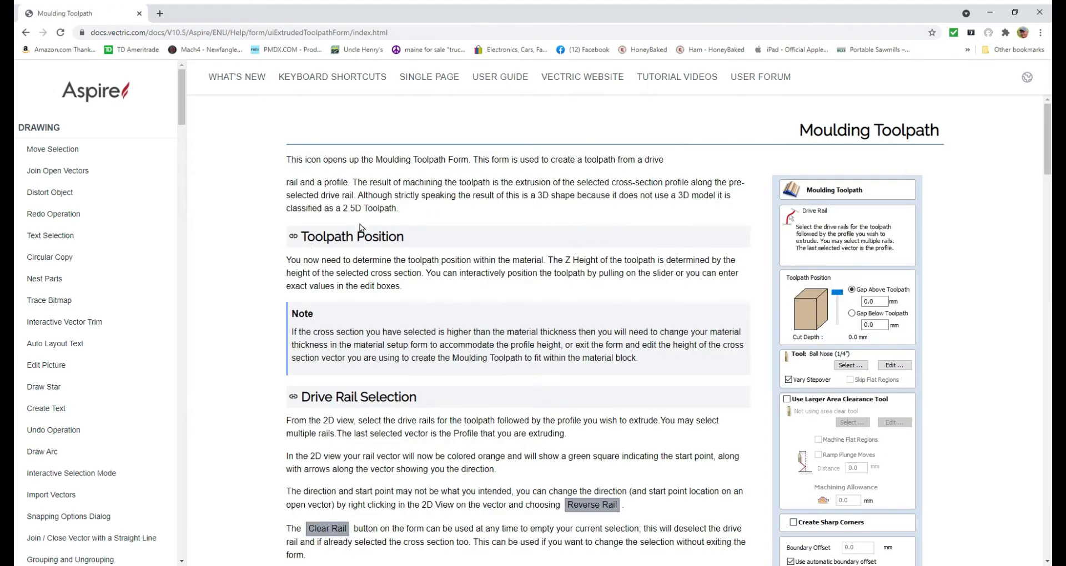
# Read the Moulding Toolpath reference from Toolpath Position through Drive Rail, Cross Section and tool options to Use automatic boundary offset.
pyautogui.scroll(-2, 360, 224)
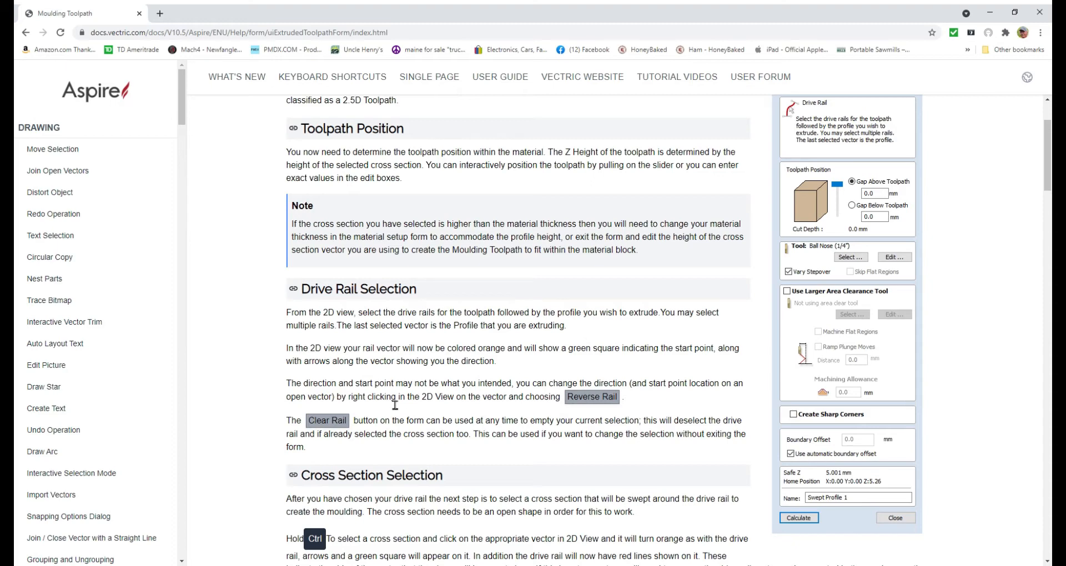
pyautogui.scroll(-2, 398, 395)
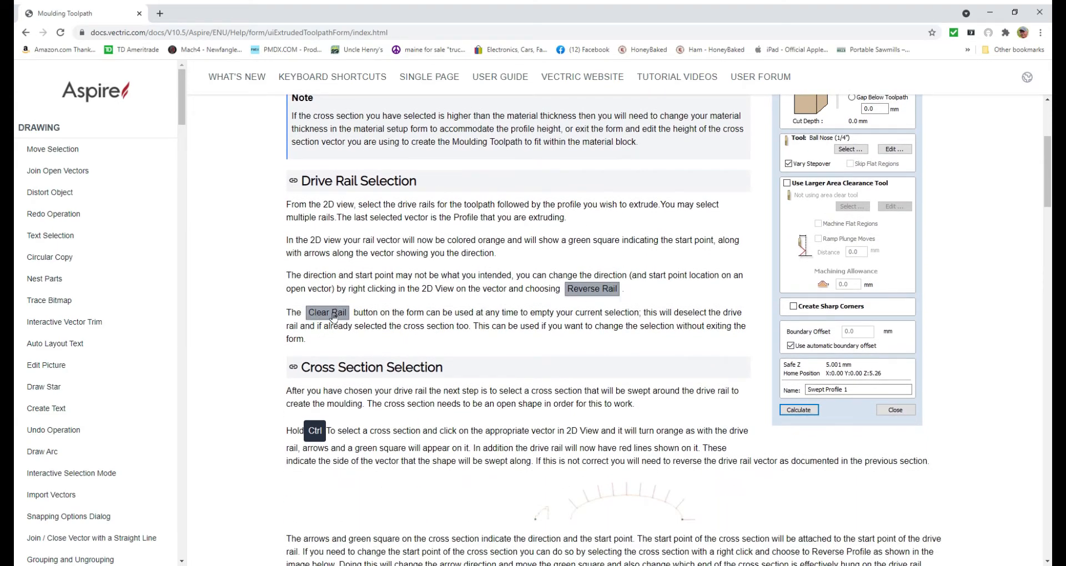
pyautogui.scroll(-3, 344, 314)
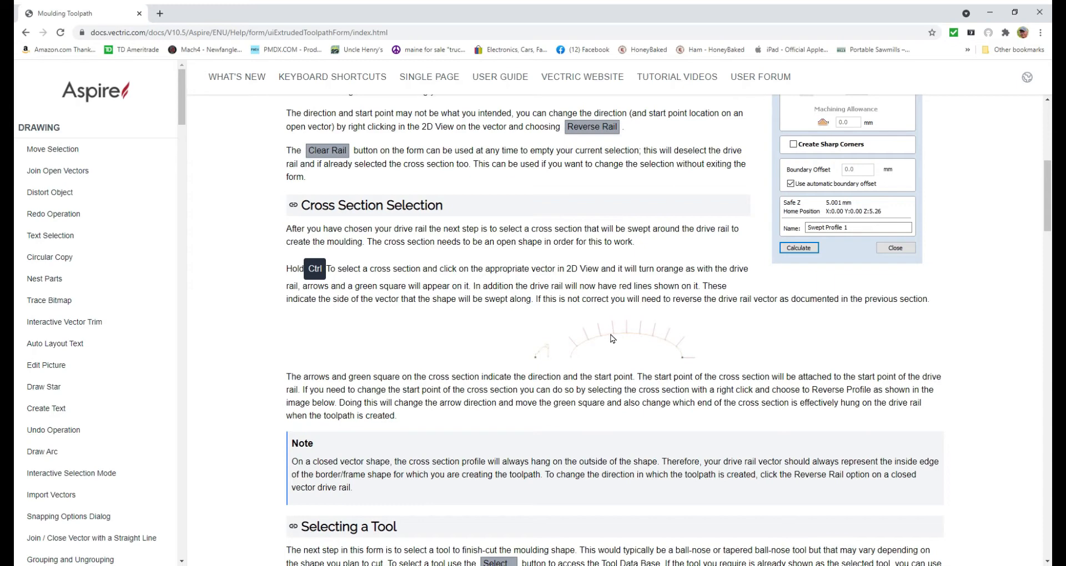
pyautogui.scroll(-5, 610, 340)
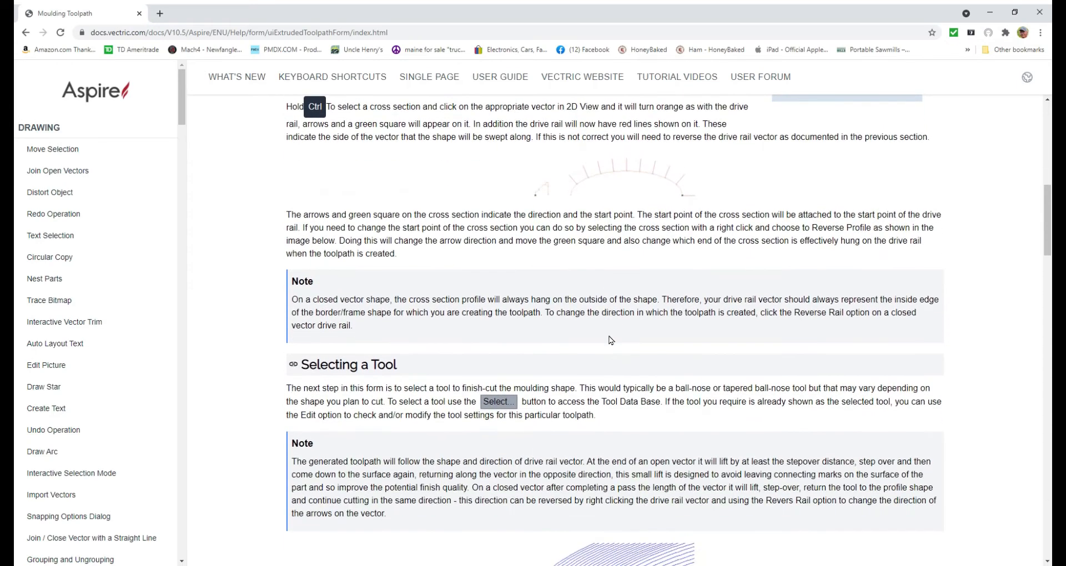
pyautogui.scroll(-3, 596, 342)
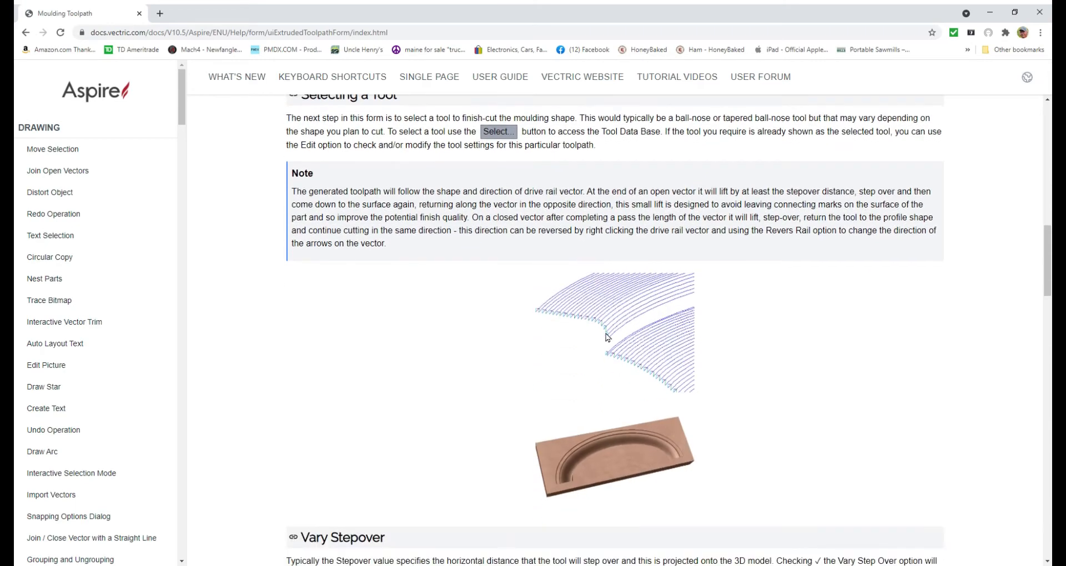
pyautogui.scroll(-2, 587, 351)
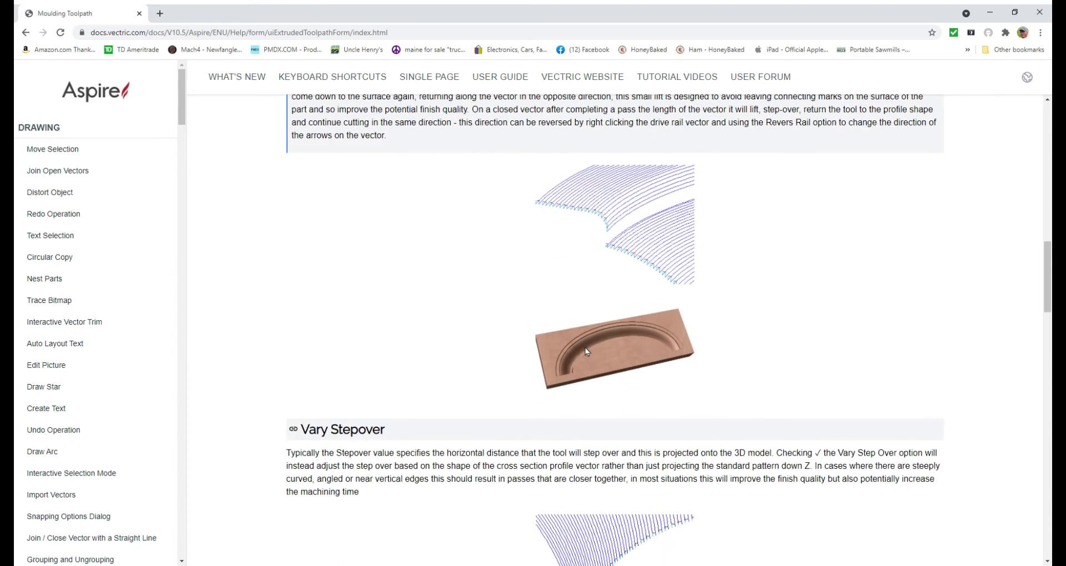
pyautogui.scroll(-3, 566, 363)
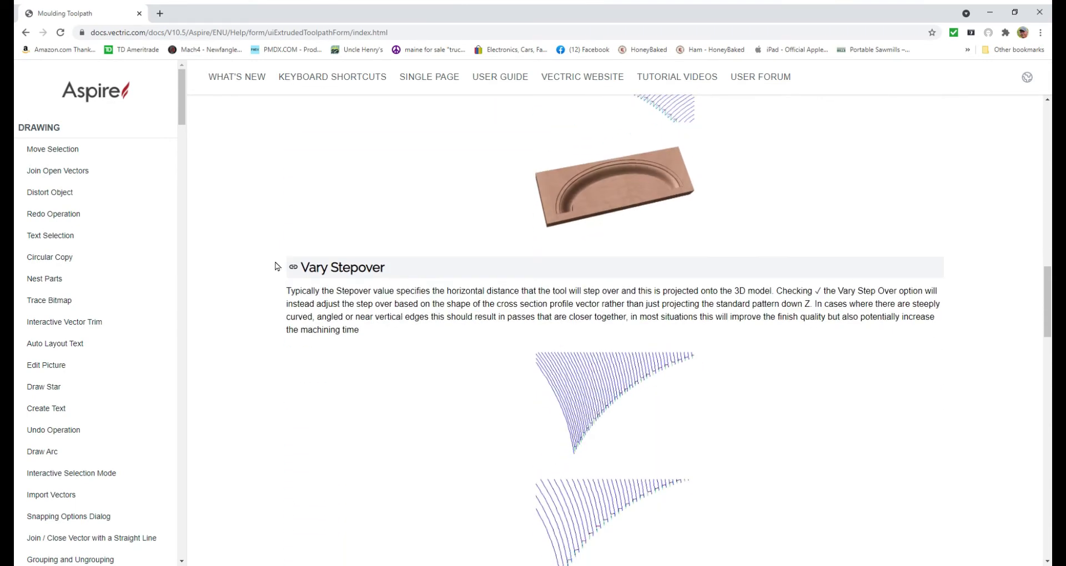
pyautogui.scroll(-3, 465, 338)
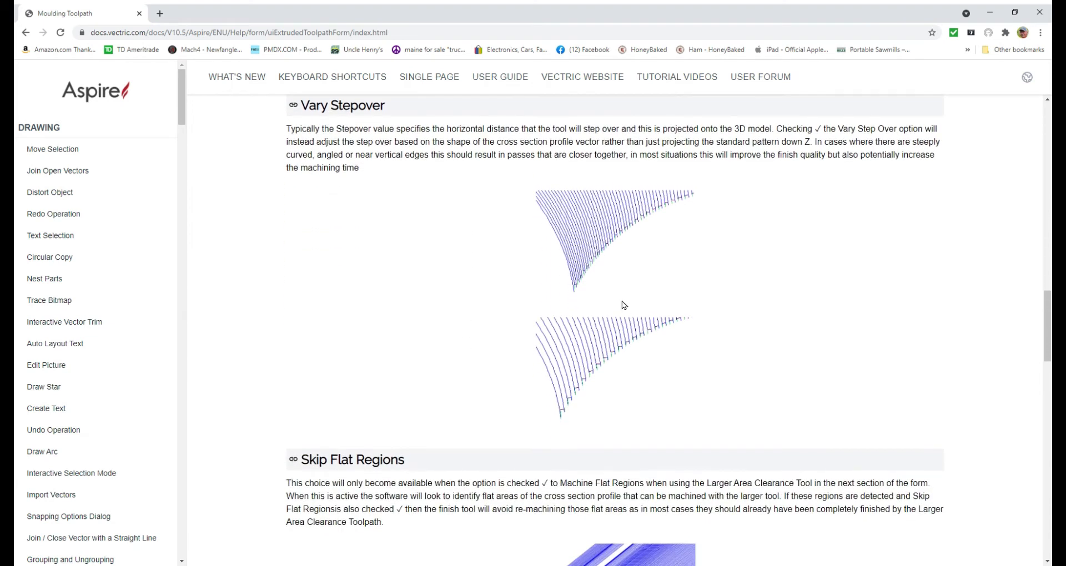
pyautogui.scroll(-3, 532, 328)
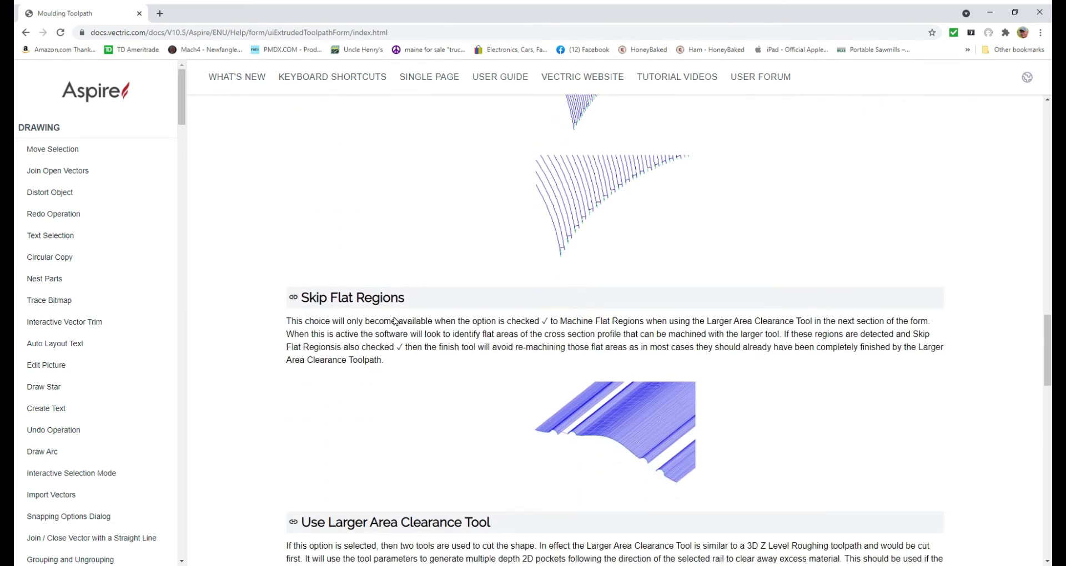
pyautogui.scroll(-4, 395, 323)
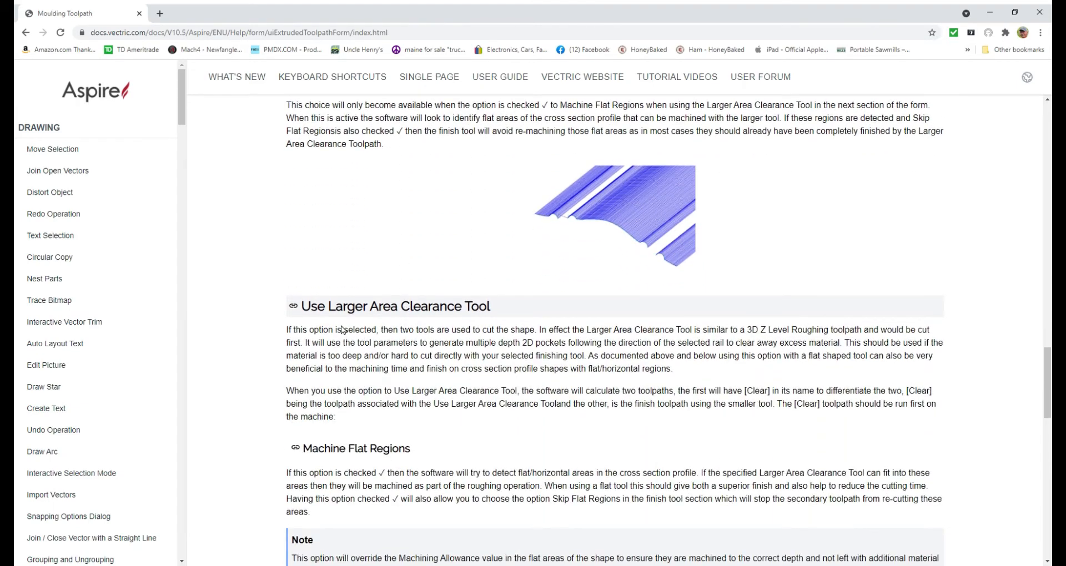
pyautogui.scroll(-1, 342, 331)
pyautogui.scroll(-2, 397, 271)
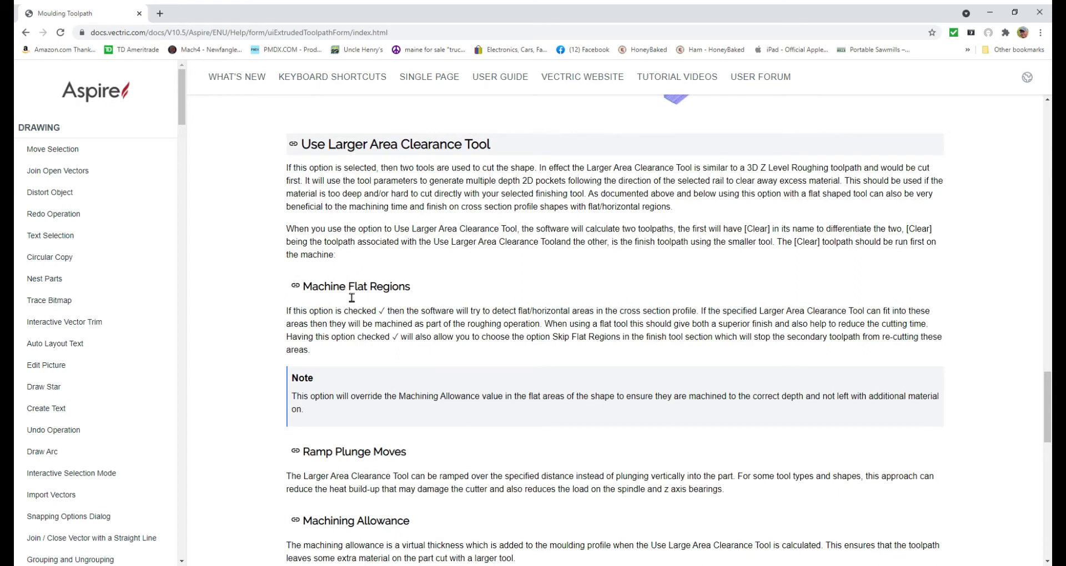
pyautogui.scroll(-3, 368, 315)
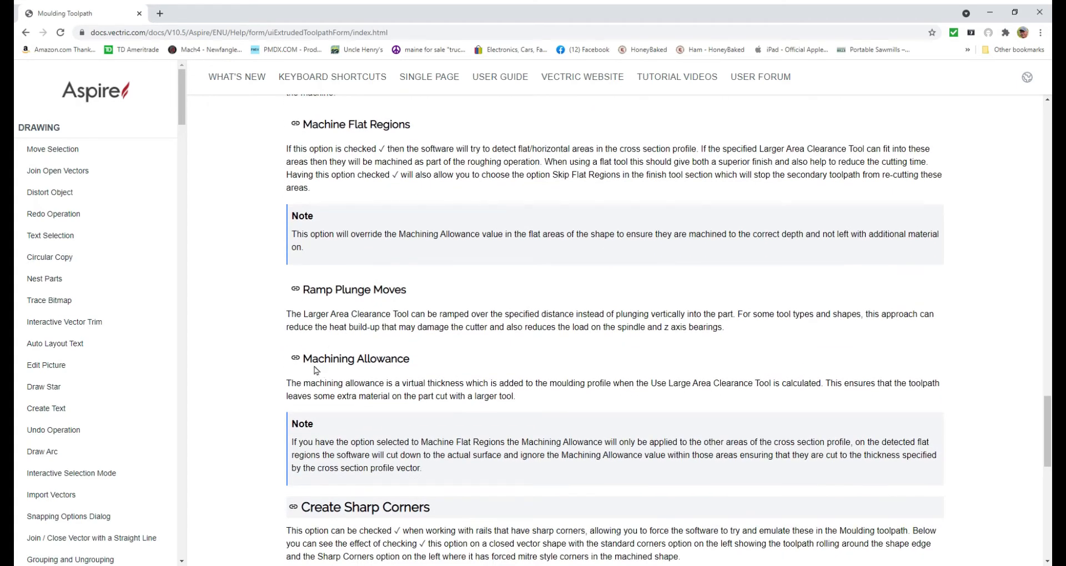
pyautogui.scroll(-3, 384, 370)
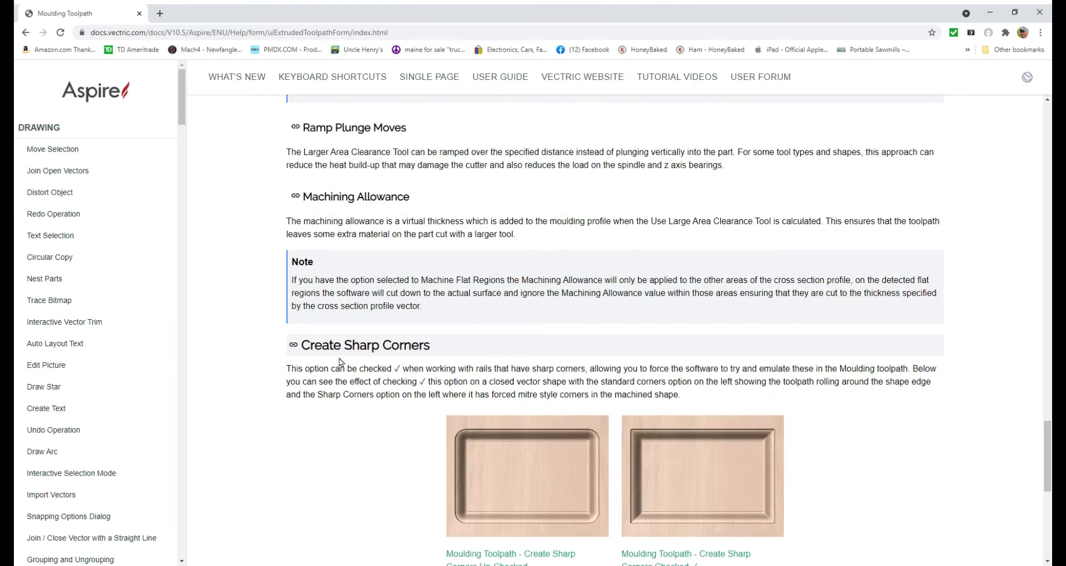
pyautogui.scroll(-3, 340, 362)
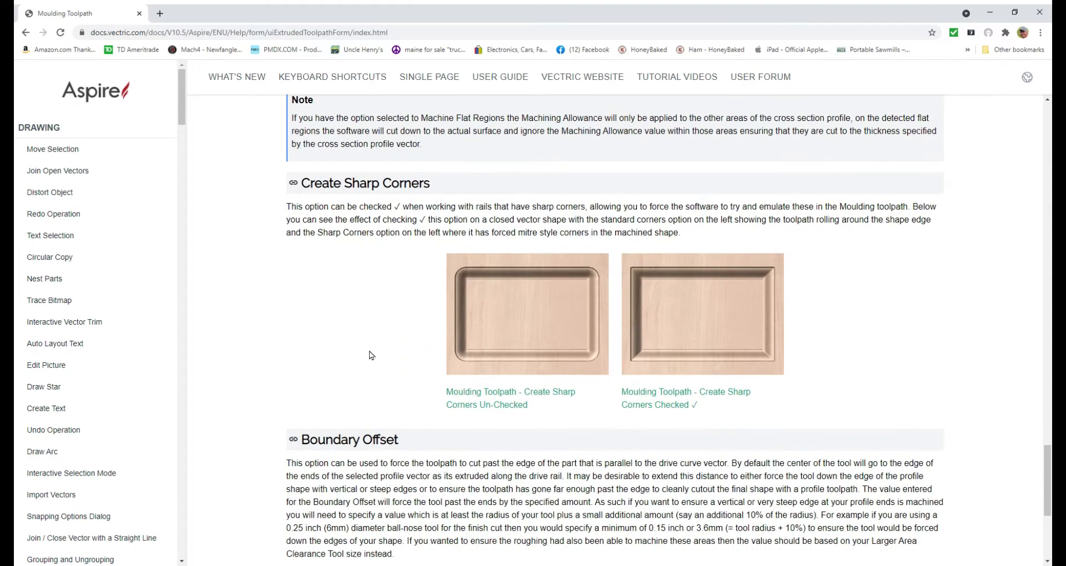
pyautogui.scroll(-4, 426, 343)
pyautogui.scroll(-1, 412, 353)
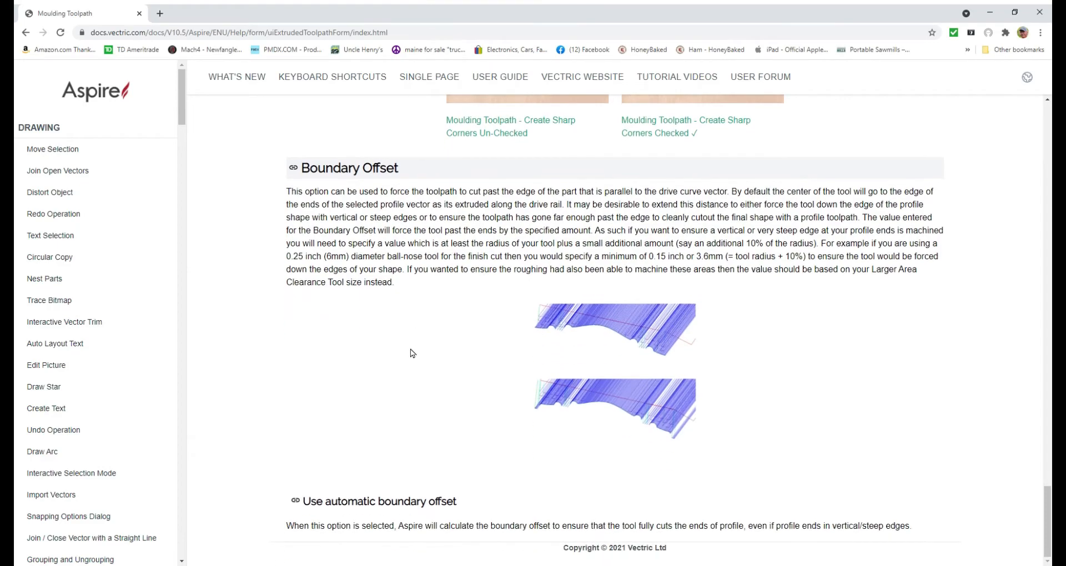
pyautogui.scroll(12, 365, 338)
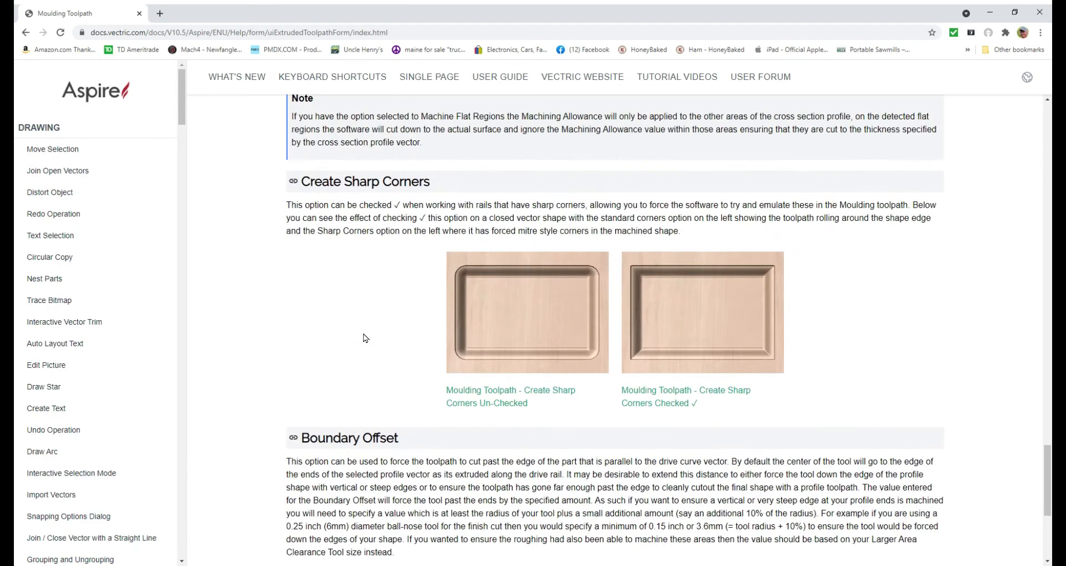
pyautogui.scroll(12, 366, 338)
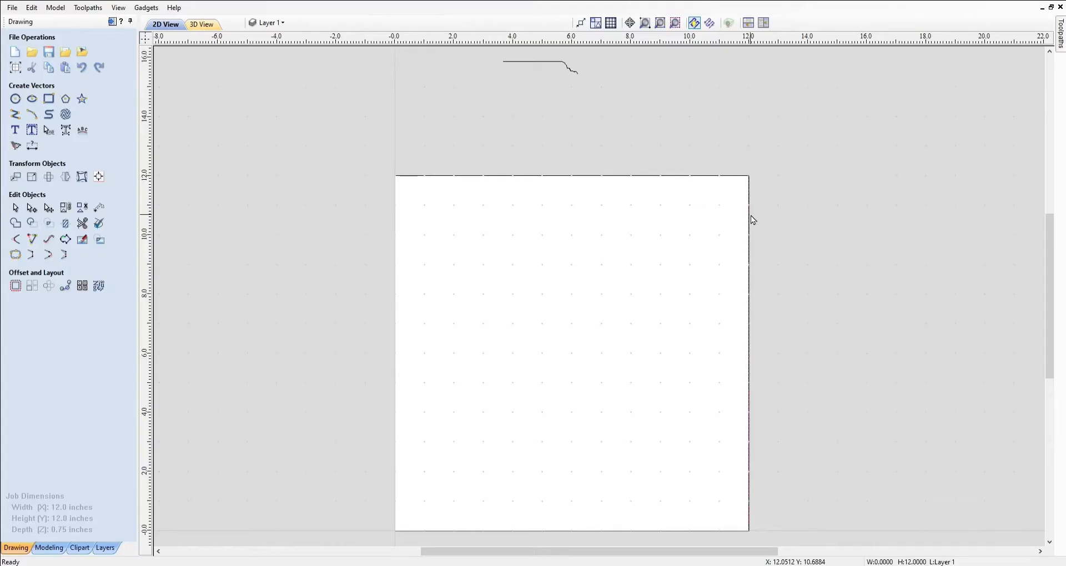
# Nudge the vertical drive rail line outward past the board's right edge and back onto that edge.
pyautogui.press('Right')
pyautogui.press('Right')
pyautogui.press('Right')
pyautogui.press('Right')
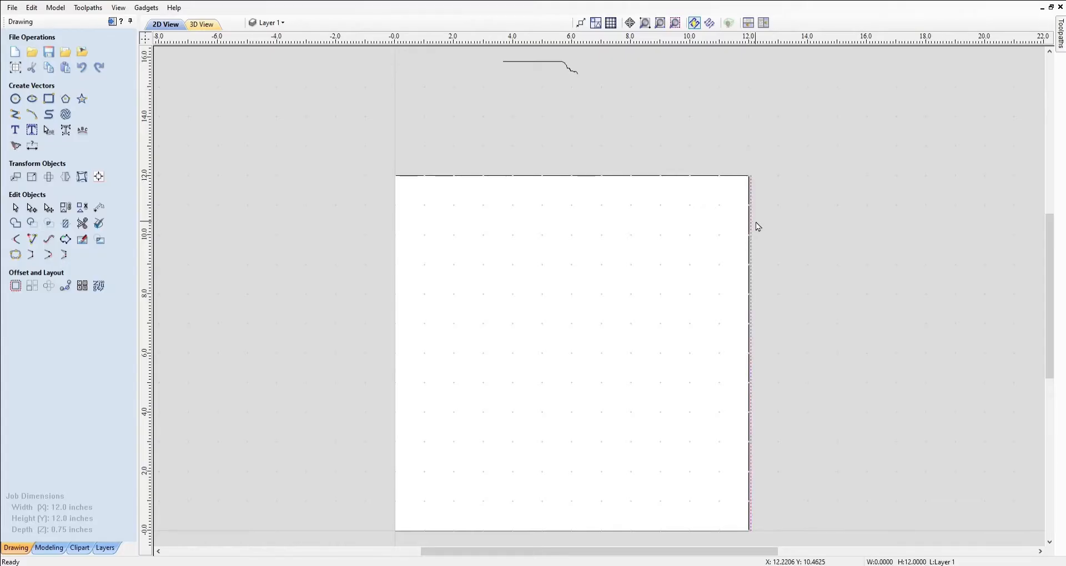
pyautogui.press('Right')
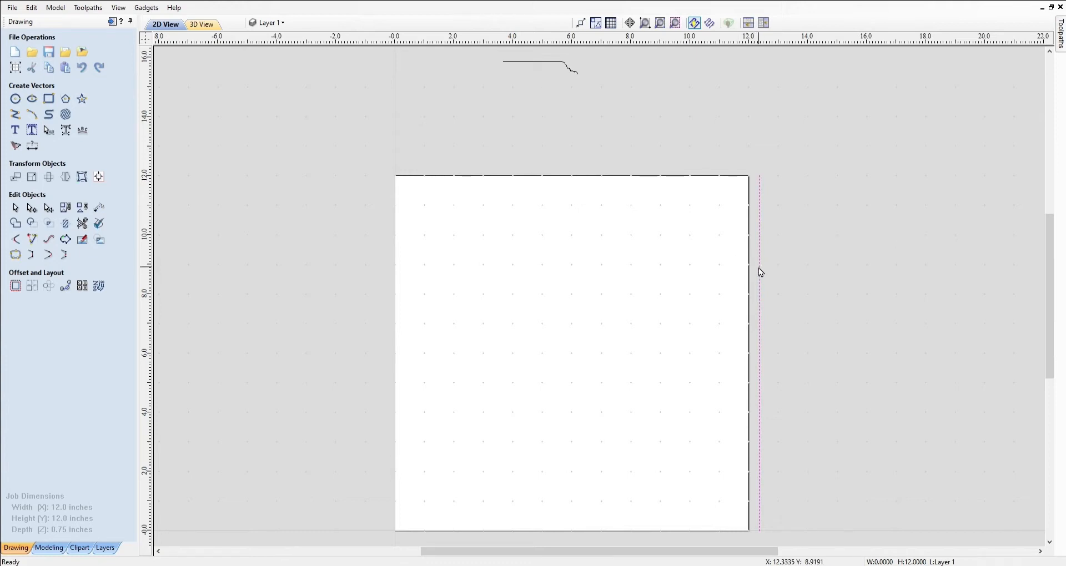
pyautogui.press('Left')
pyautogui.press('Left')
pyautogui.press('Left')
pyautogui.press('Left')
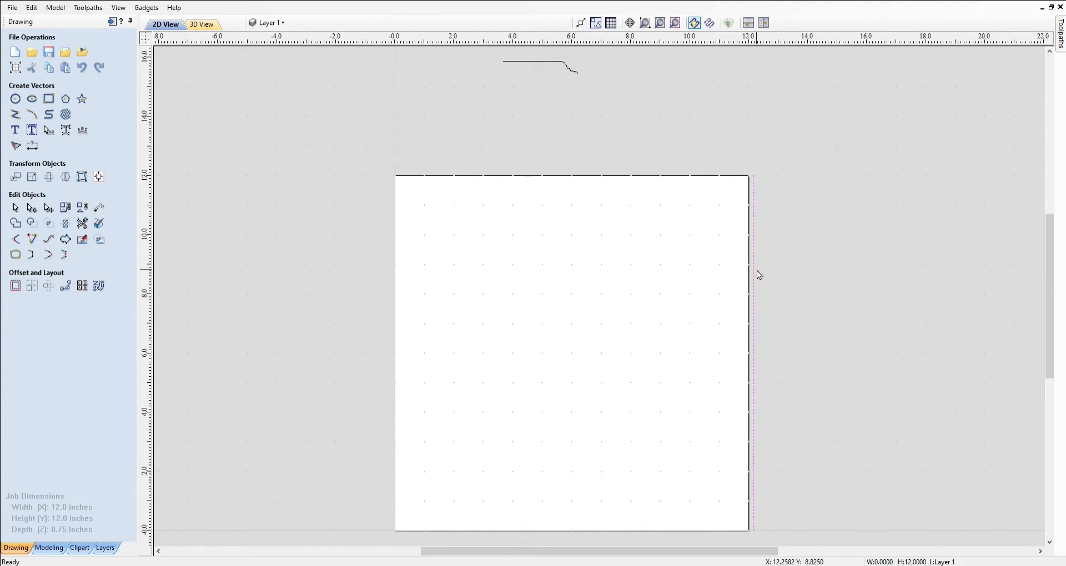
pyautogui.press('Left')
# Calculate a Moulding Toolpath using the line on the board's right edge as drive rail and the open profile above the board as cross section.
pyautogui.moveTo(1061, 42)
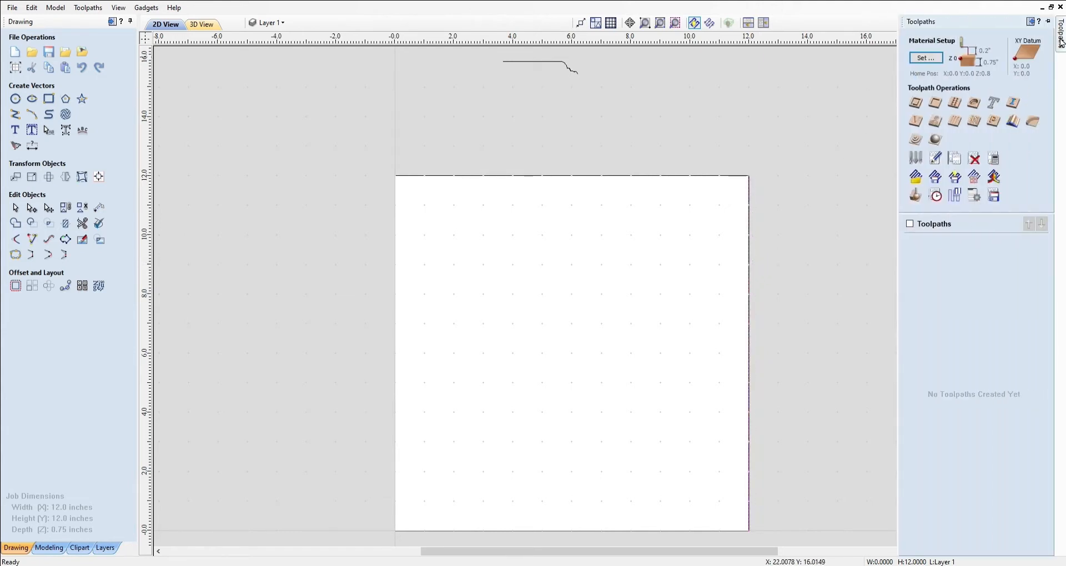
pyautogui.click(1013, 123)
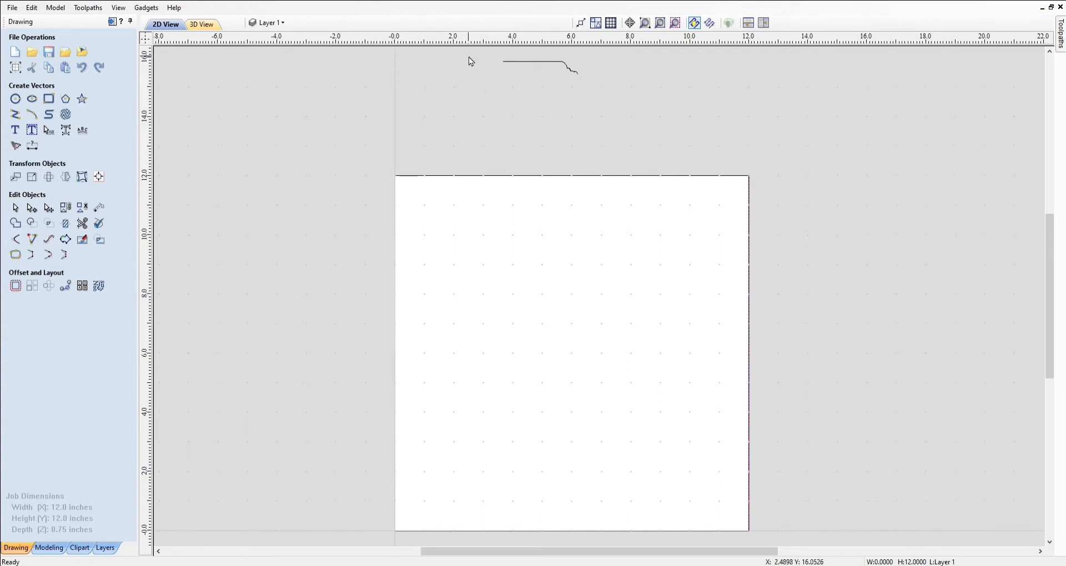
pyautogui.click(543, 63)
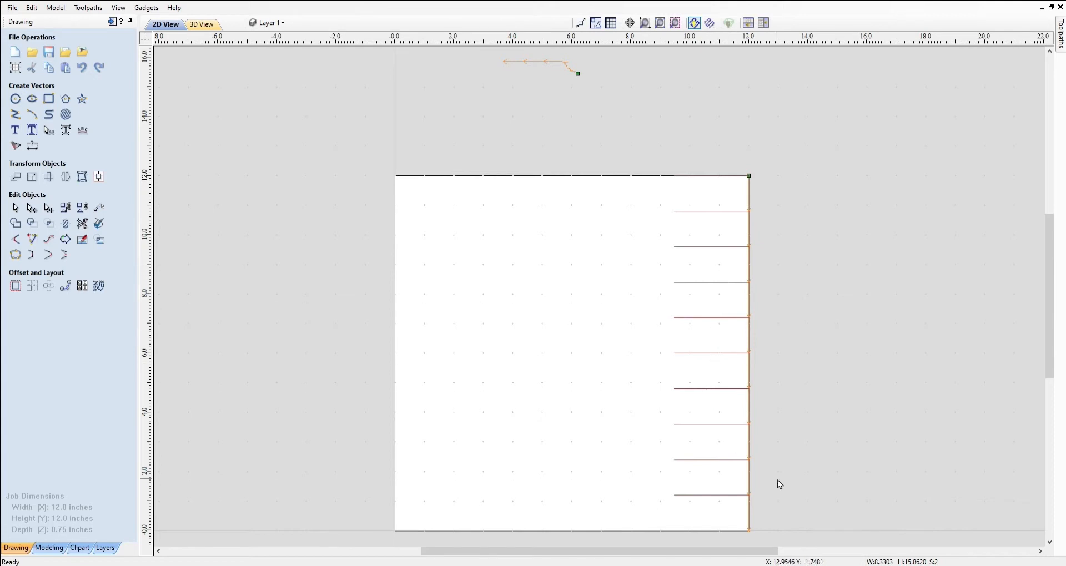
pyautogui.click(1059, 41)
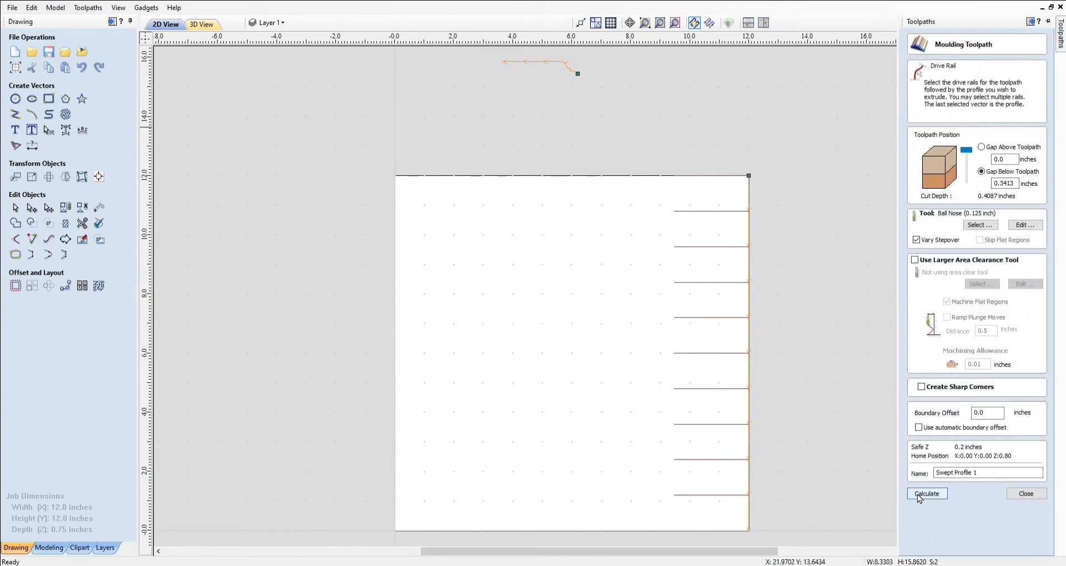
pyautogui.click(926, 494)
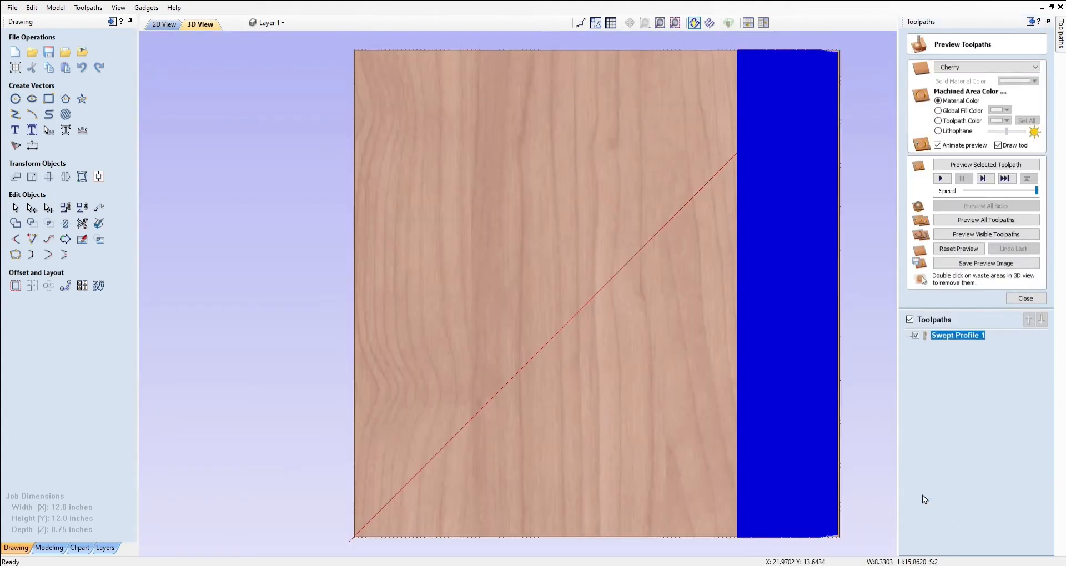
# Reset the toolpath preview, simulate all toolpaths, and inspect the moulded edge of the board in 3D.
pyautogui.click(950, 249)
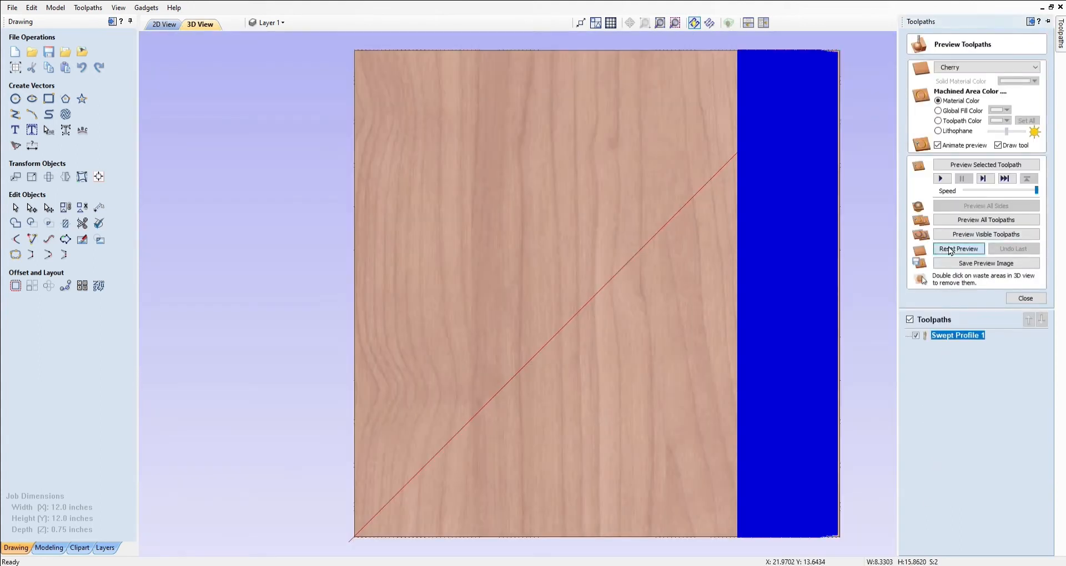
pyautogui.click(964, 221)
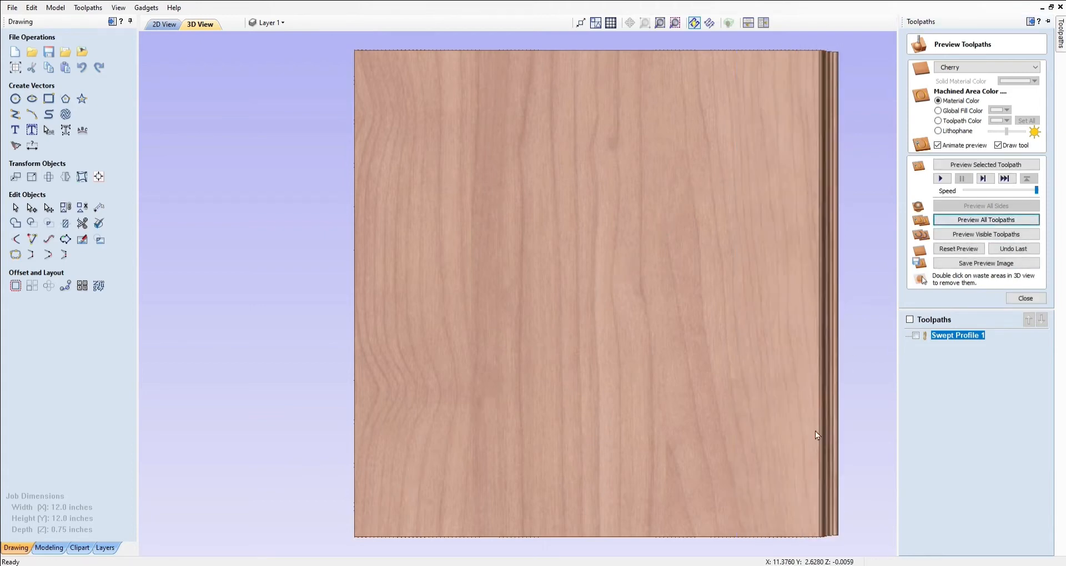
pyautogui.moveTo(688, 516); pyautogui.dragTo(753, 509)
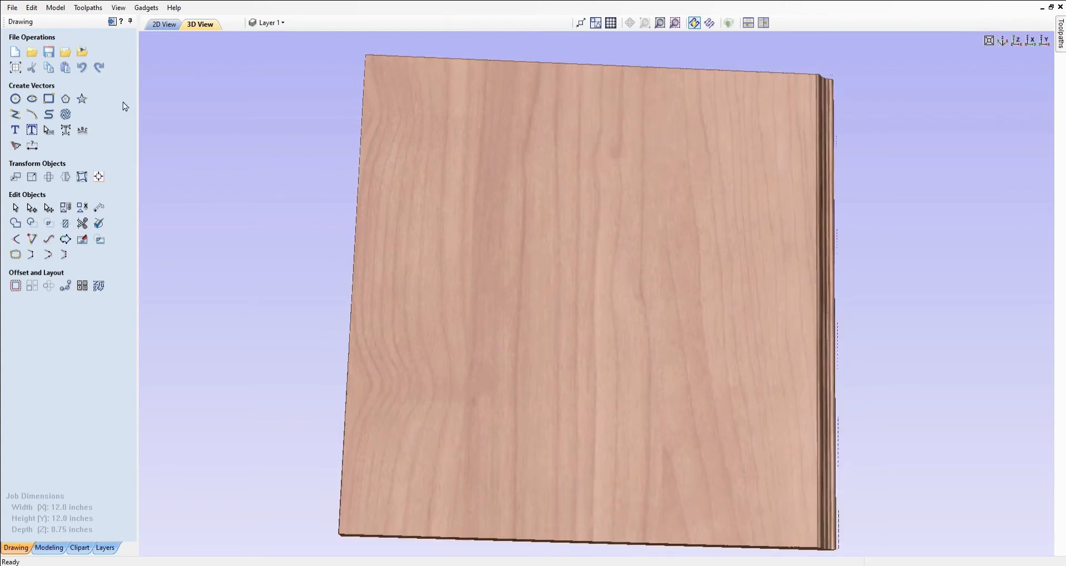
# Examine the open cross-section profile above the board up close in the 2D view and clear the vector selection.
pyautogui.click(164, 24)
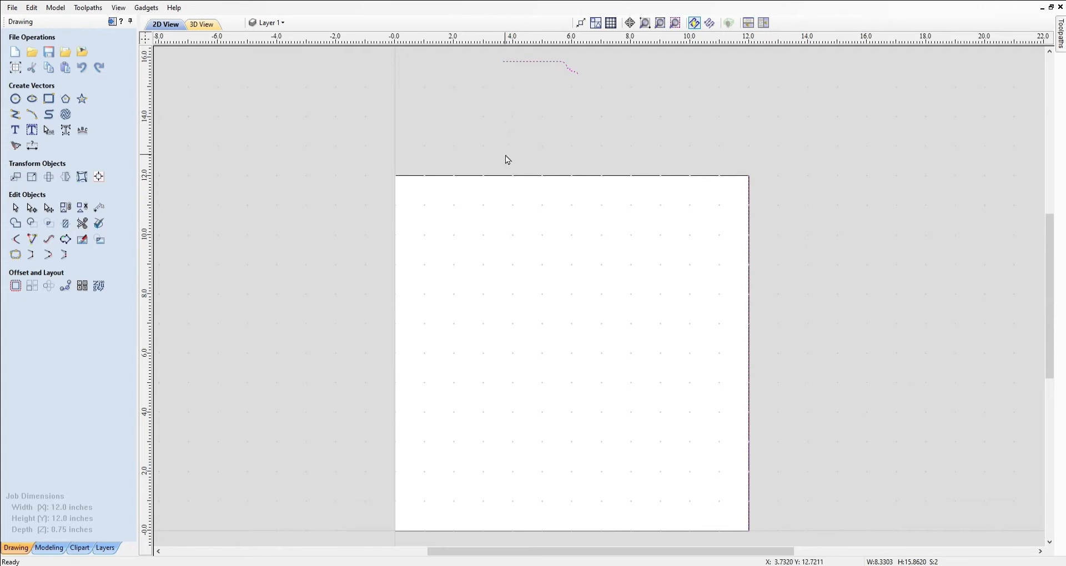
pyautogui.moveTo(1052, 268); pyautogui.dragTo(1052, 237)
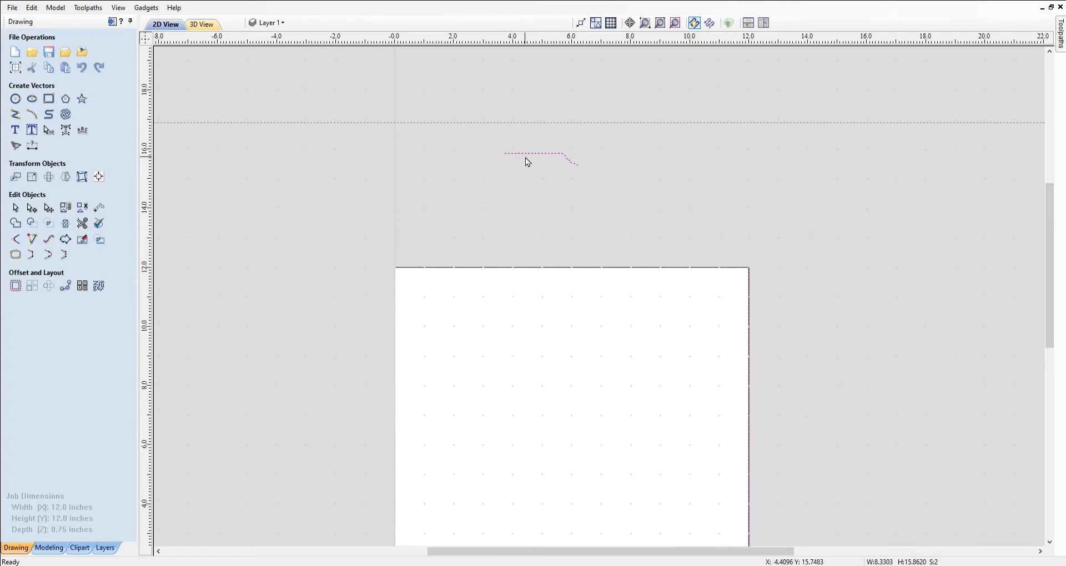
pyautogui.scroll(3, 527, 162)
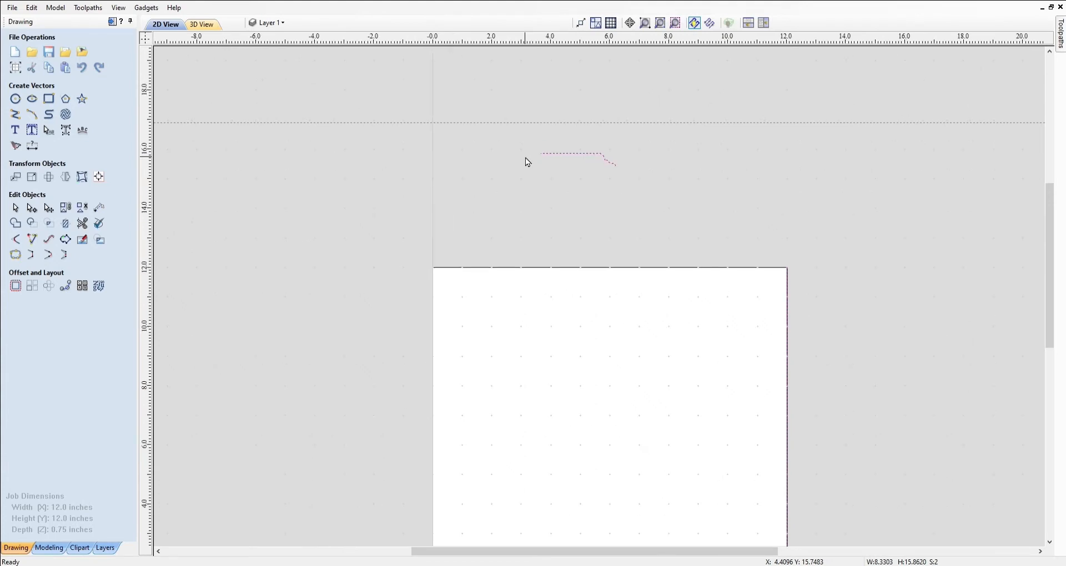
pyautogui.scroll(3, 525, 158)
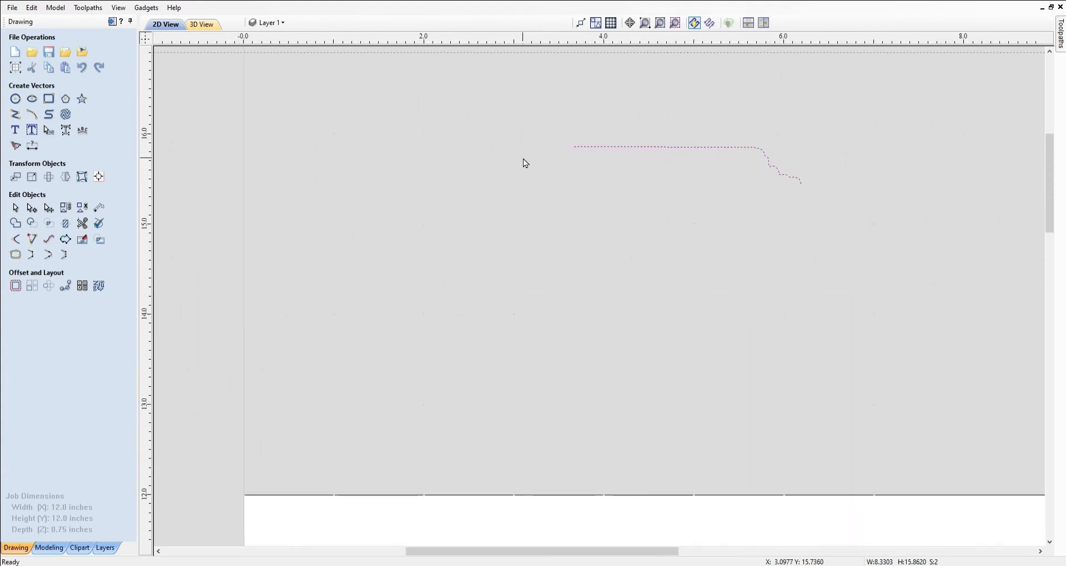
pyautogui.click(678, 163)
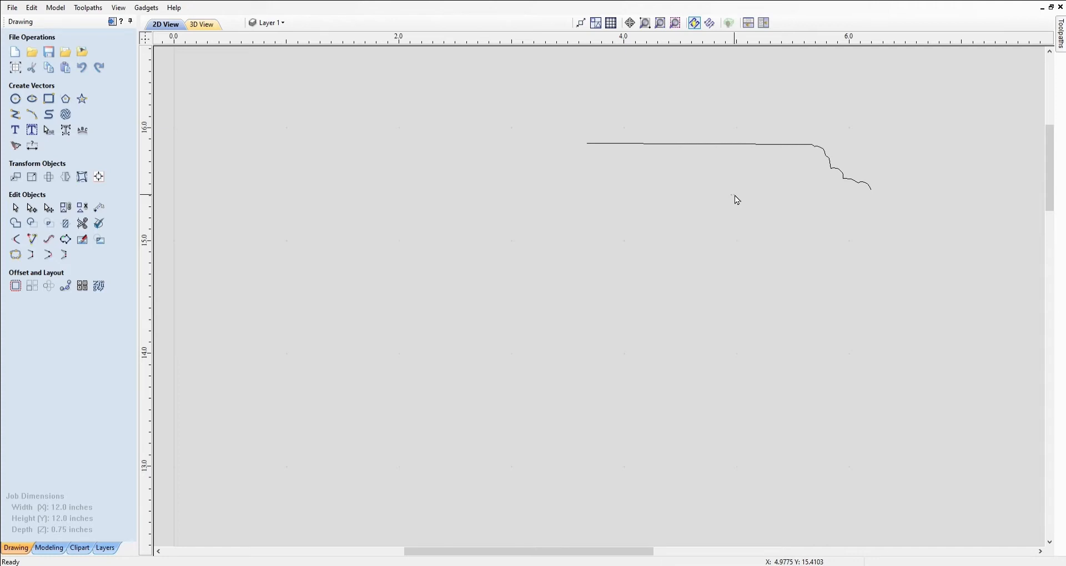
pyautogui.moveTo(731, 195); pyautogui.dragTo(692, 186)
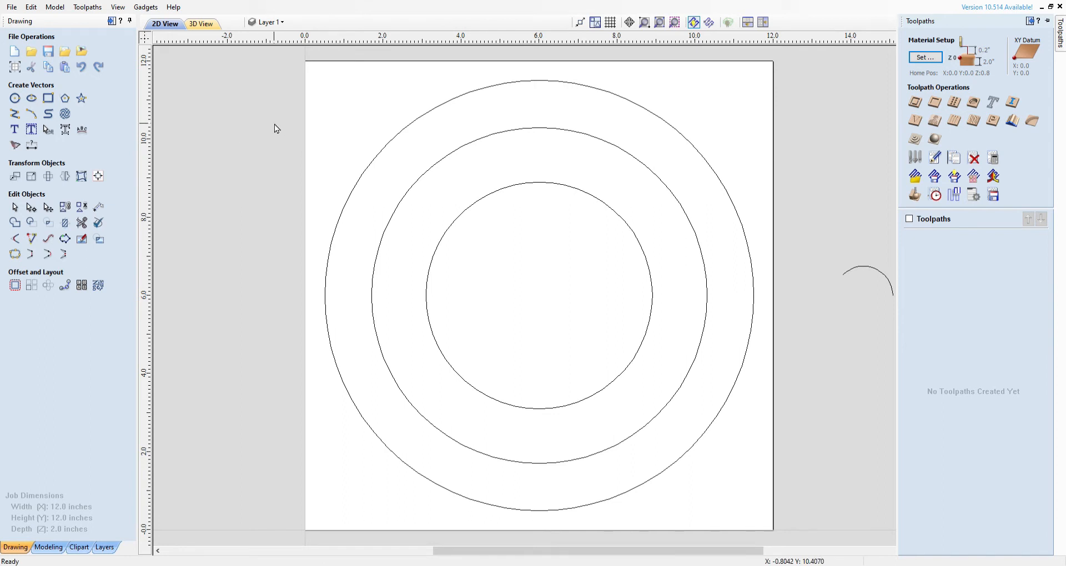
# Calculate a Moulding Toolpath using the outer circle's right half as drive rail and the small open arc beside the board as cross section.
pyautogui.click(1012, 123)
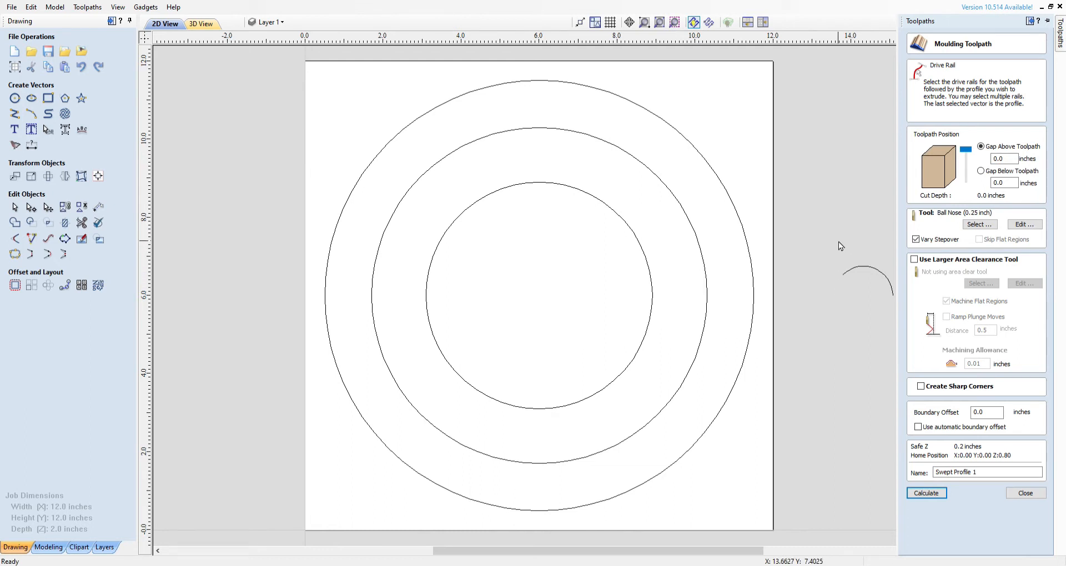
pyautogui.click(646, 113)
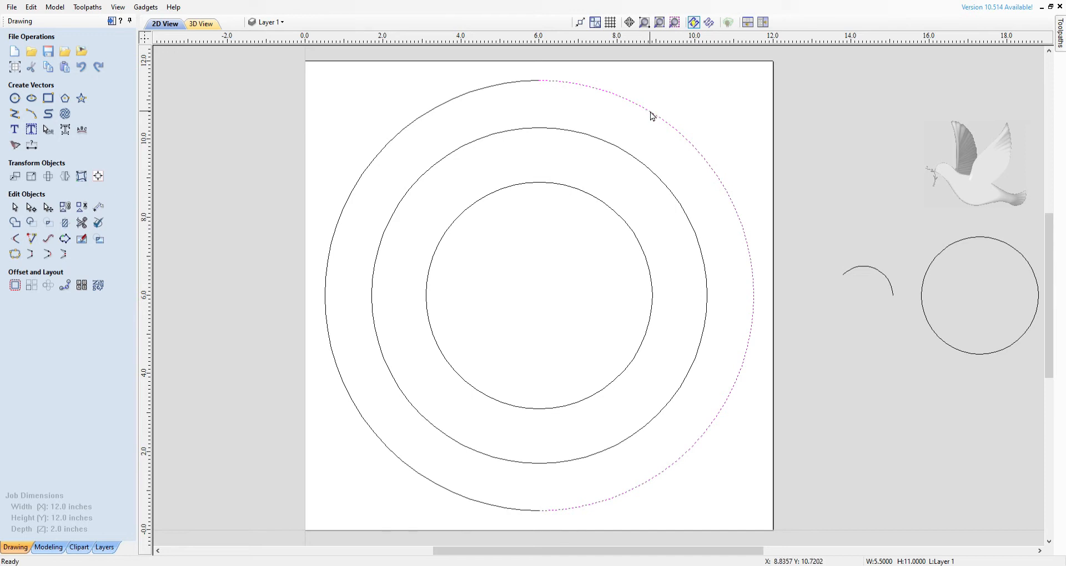
pyautogui.keyDown('shift'); pyautogui.click(870, 270); pyautogui.keyUp('shift')
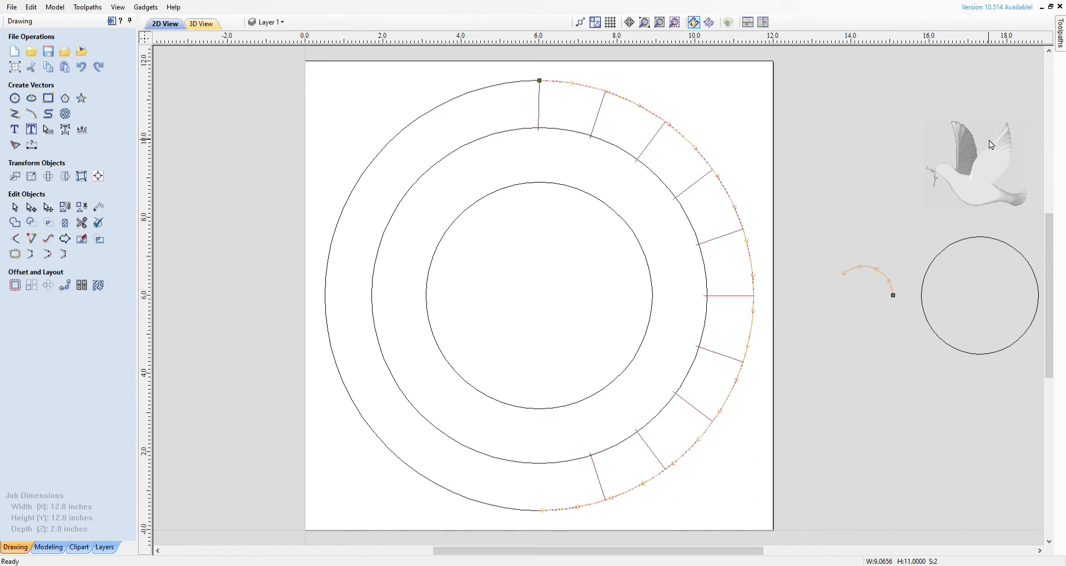
pyautogui.moveTo(1060, 37)
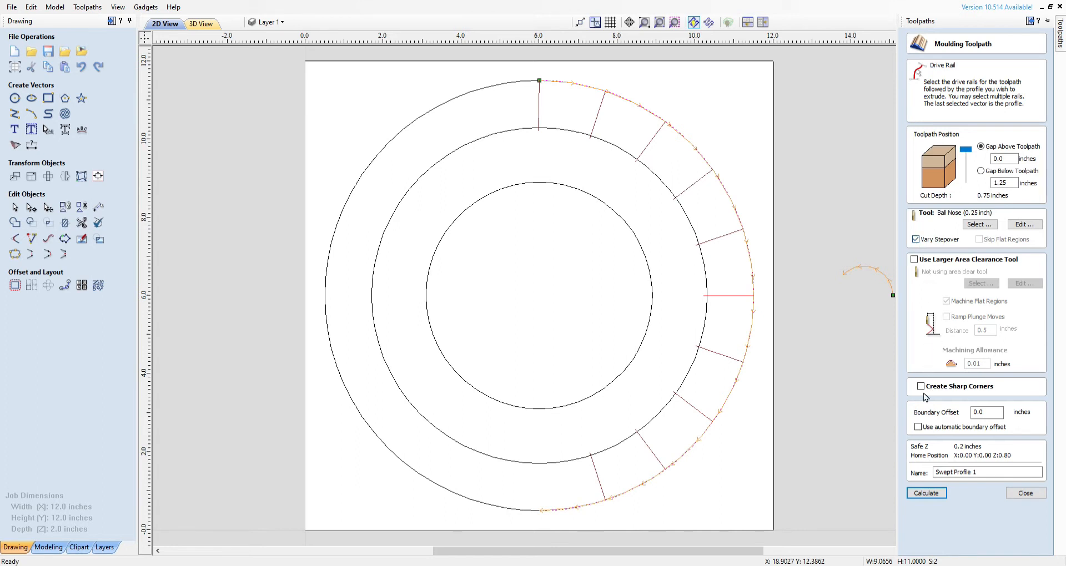
pyautogui.click(923, 494)
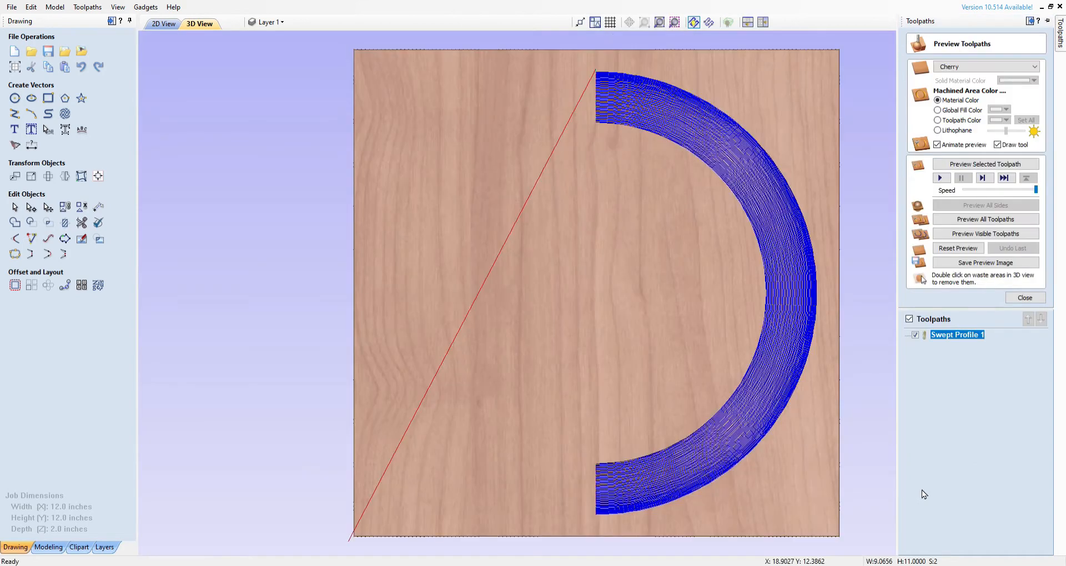
# Reset the preview, simulate all toolpaths to inspect the right half-ring, and close the preview from the 2D view.
pyautogui.click(946, 253)
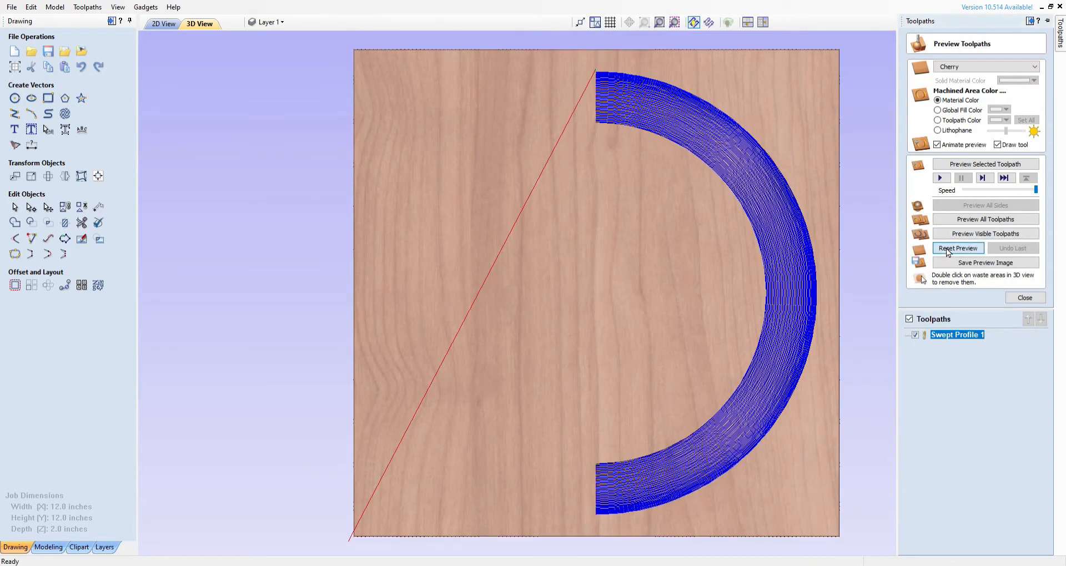
pyautogui.click(967, 221)
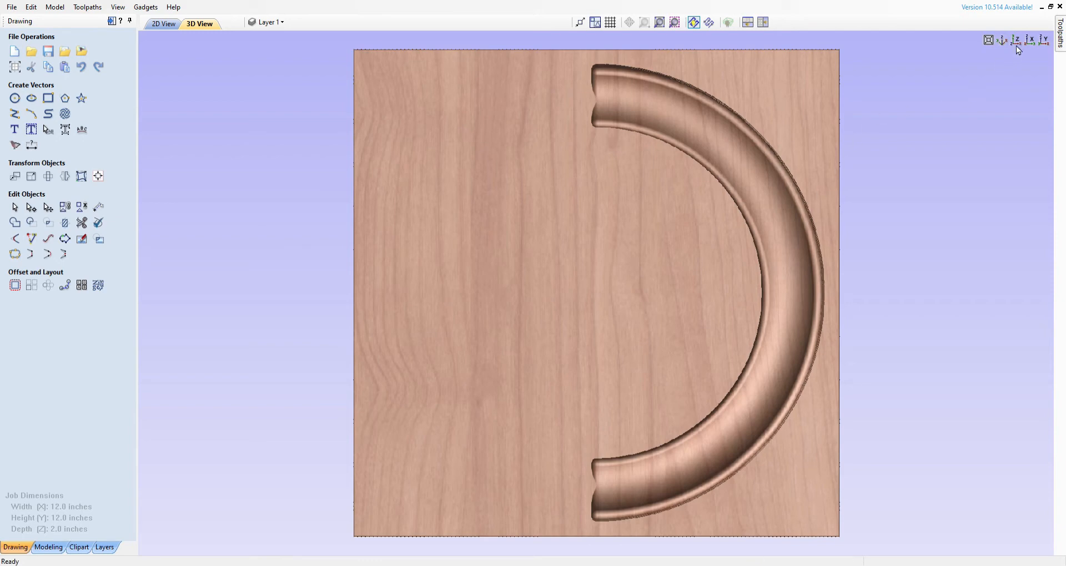
pyautogui.click(164, 24)
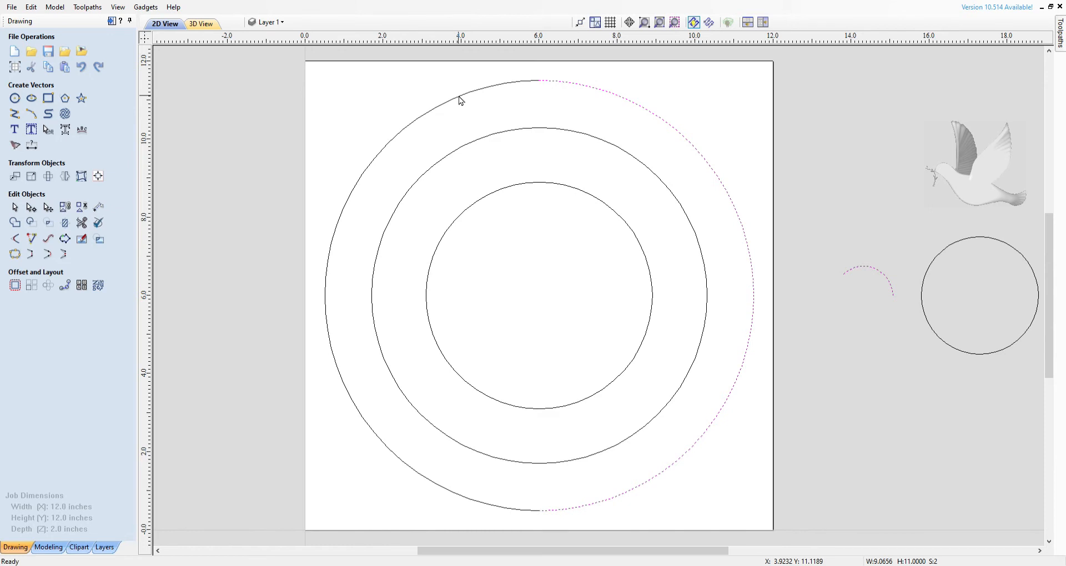
pyautogui.click(1056, 42)
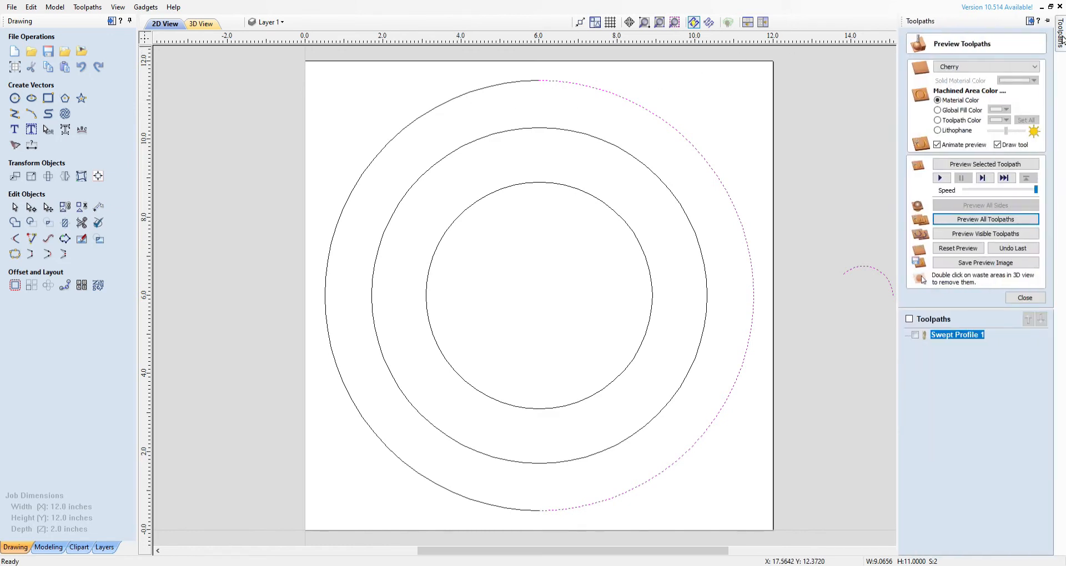
pyautogui.click(1025, 297)
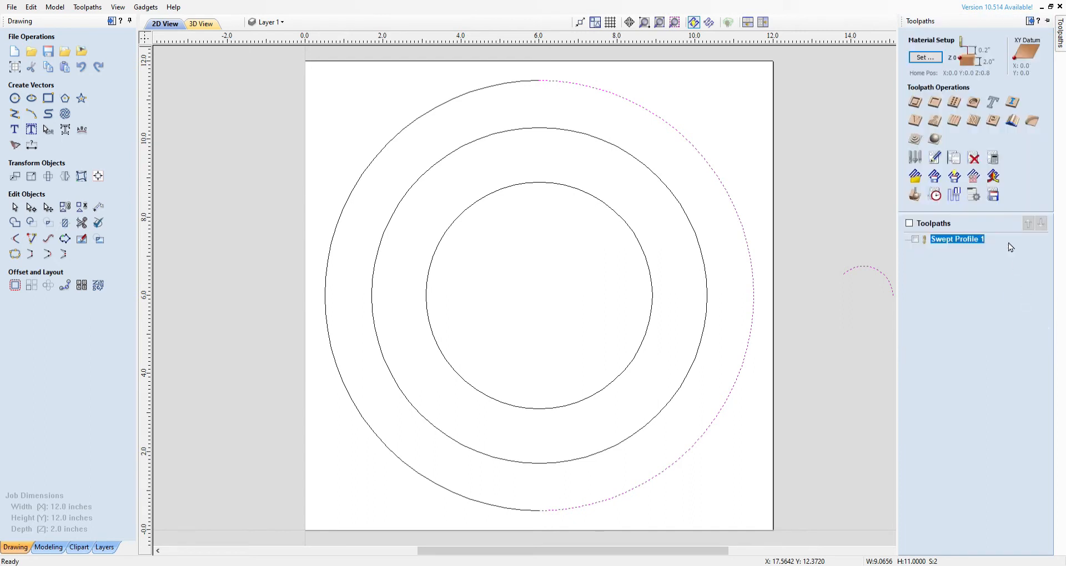
# Start a second Moulding Toolpath, try adding the outer circle's left half to the existing selection, and clear all selected vectors.
pyautogui.click(1013, 121)
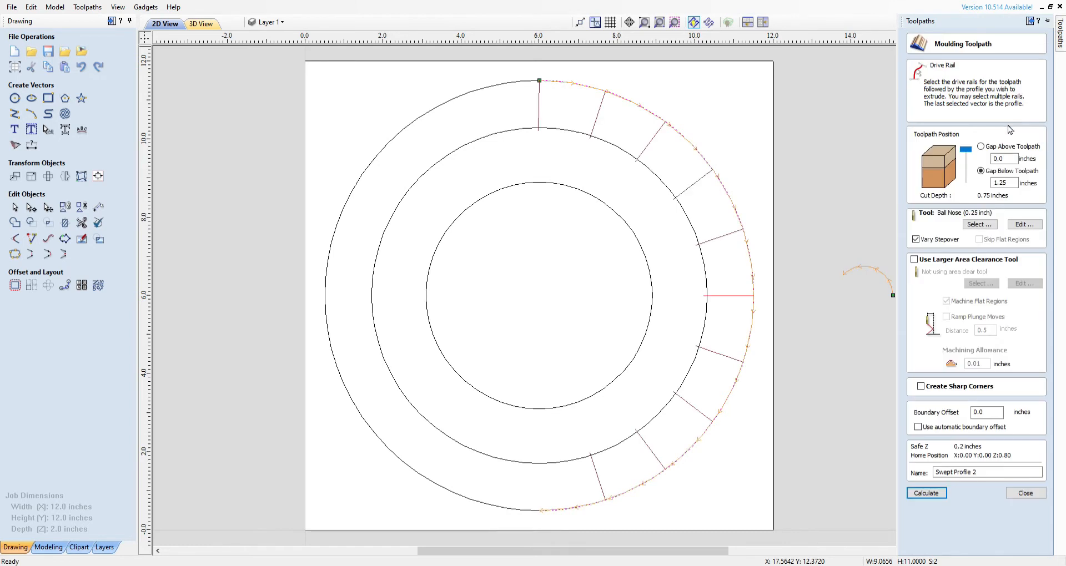
pyautogui.keyDown('shift'); pyautogui.click(386, 152); pyautogui.keyUp('shift')
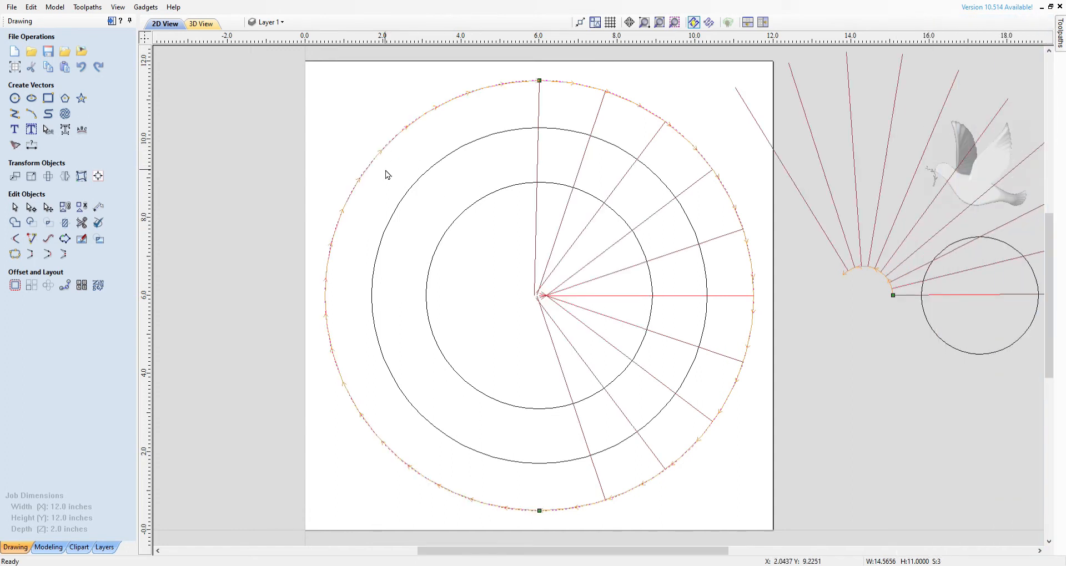
pyautogui.click(359, 132)
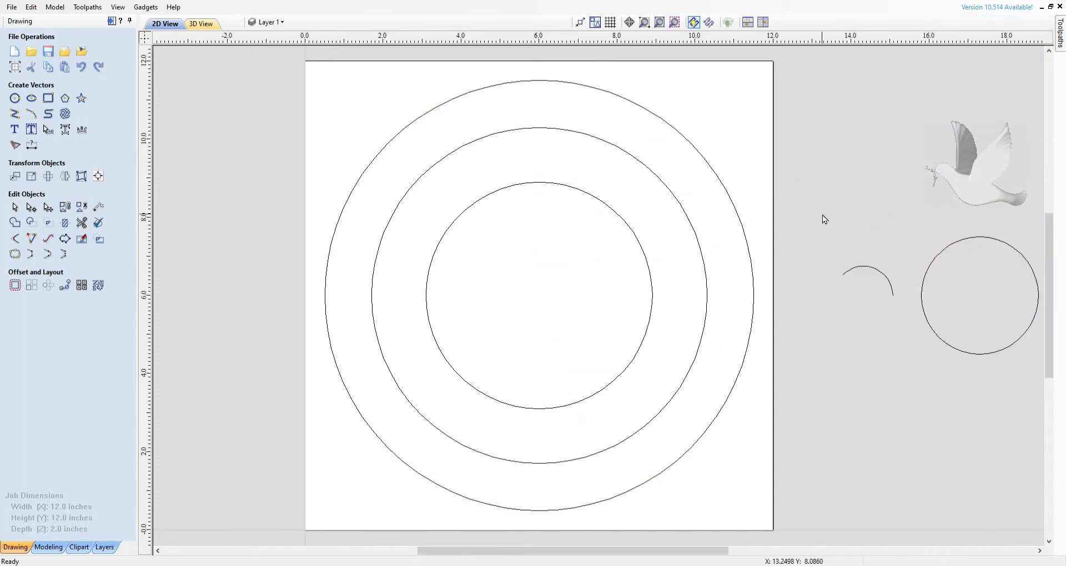
# Try the left halves of the middle and outer circles as drive rail and profile in both selection orders, and clear the selection.
pyautogui.moveTo(1061, 42)
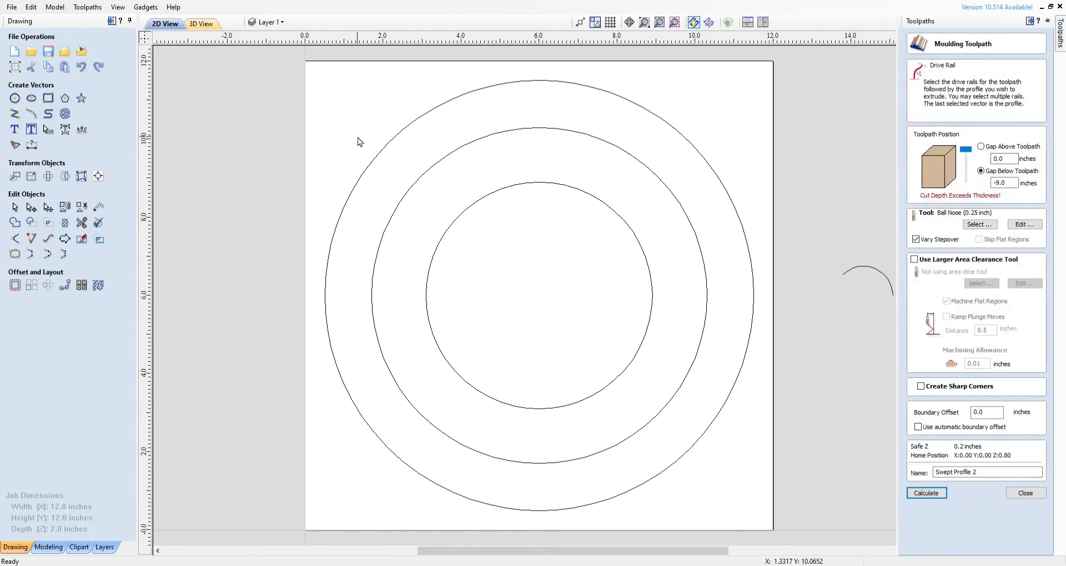
pyautogui.click(410, 190)
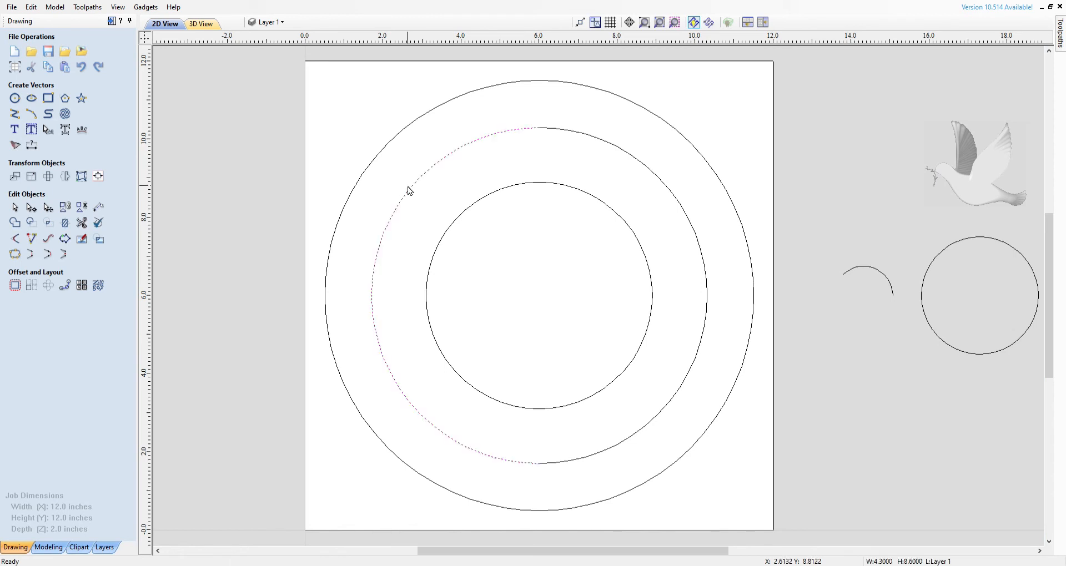
pyautogui.keyDown('shift'); pyautogui.click(376, 160); pyautogui.keyUp('shift')
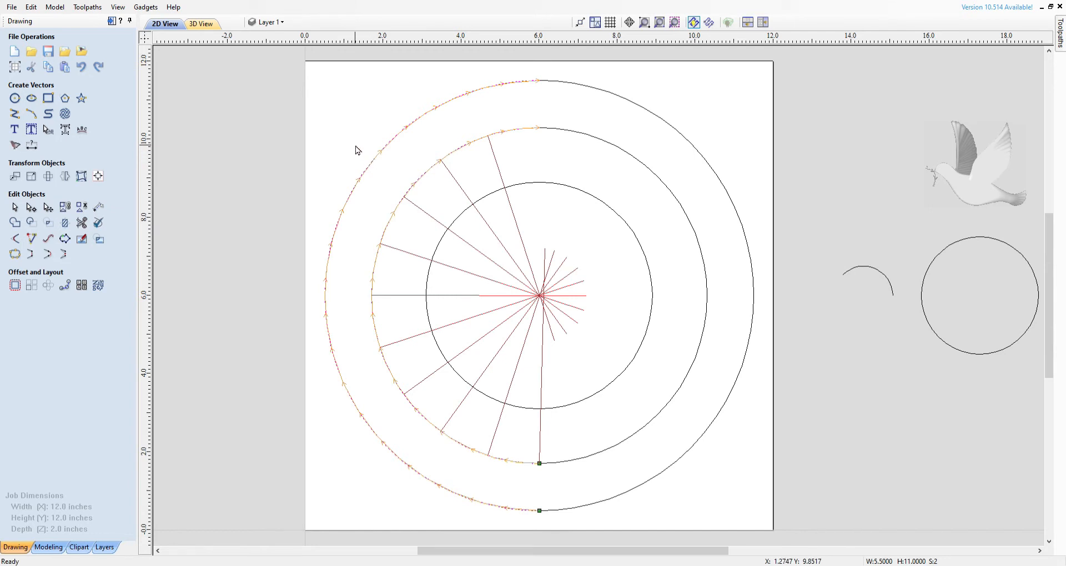
pyautogui.click(357, 150)
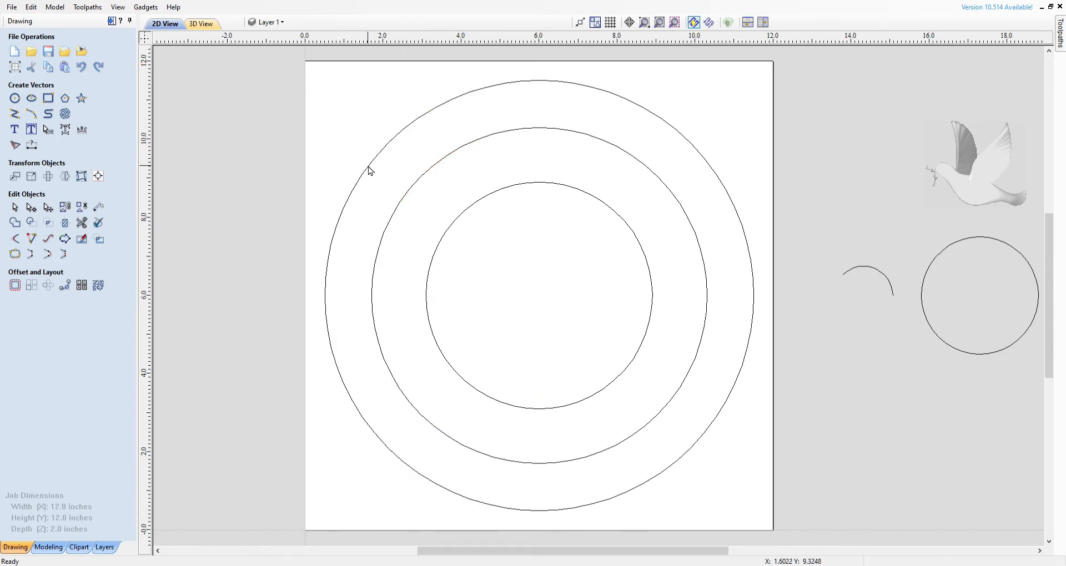
pyautogui.click(368, 167)
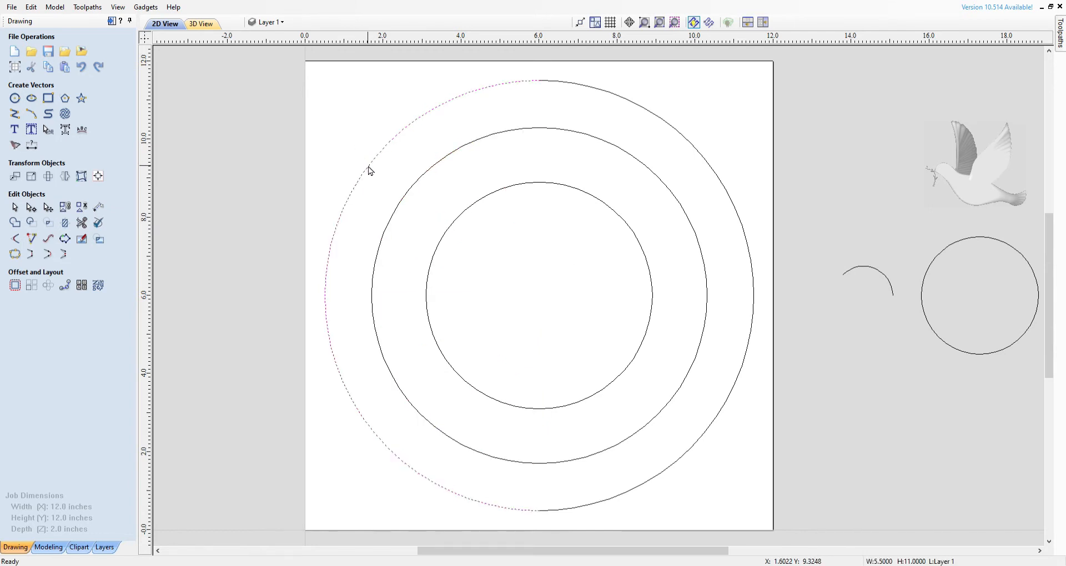
pyautogui.keyDown('shift'); pyautogui.click(406, 196); pyautogui.keyUp('shift')
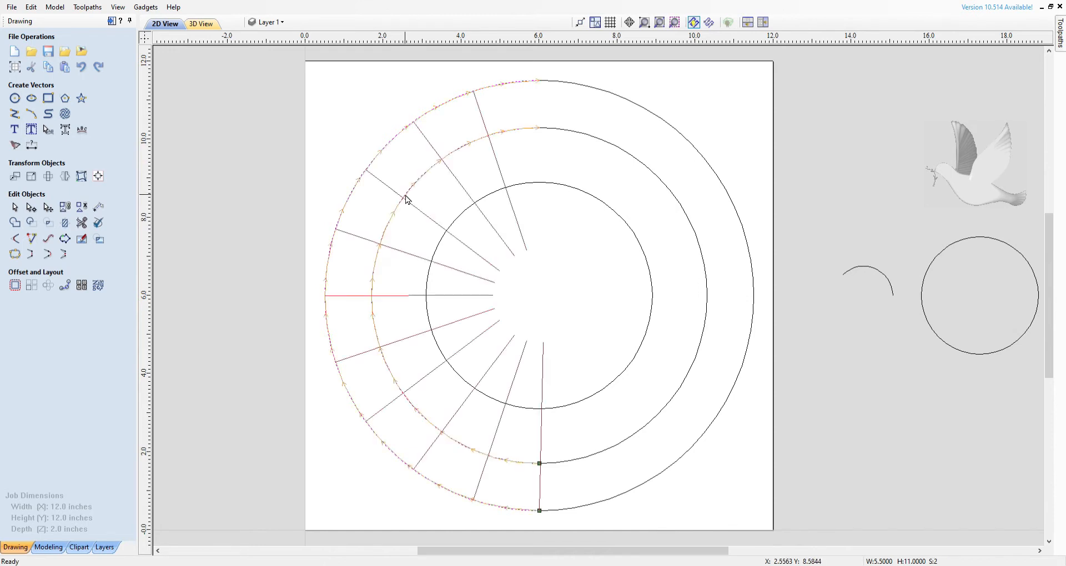
pyautogui.click(337, 149)
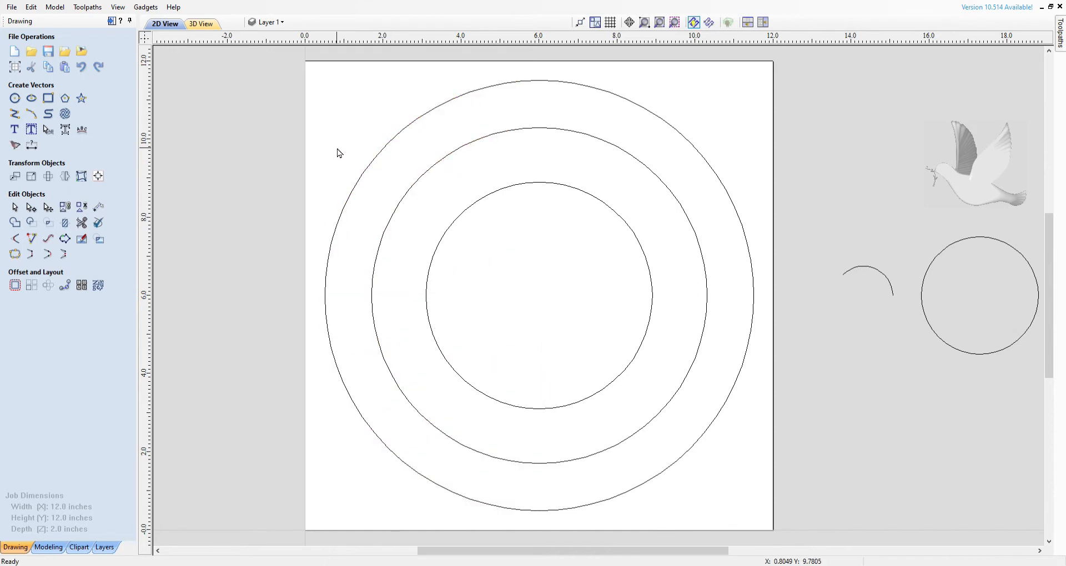
# Calculate a Moulding Toolpath with the outer circle's left half as drive rail, the small open arc as profile, and Gap Above Toolpath 0.0 inches.
pyautogui.click(362, 181)
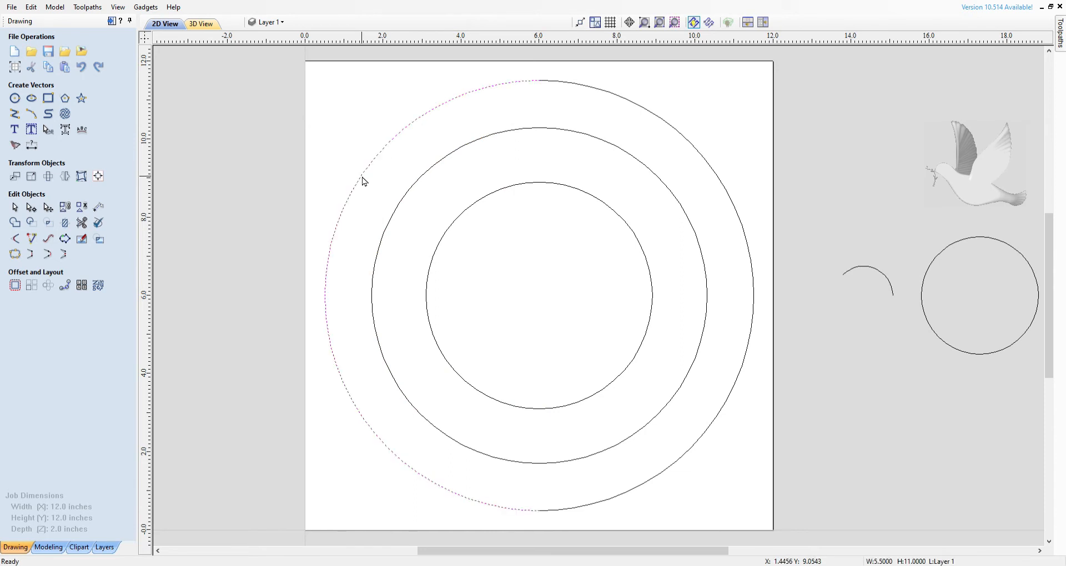
pyautogui.keyDown('shift'); pyautogui.click(878, 273); pyautogui.keyUp('shift')
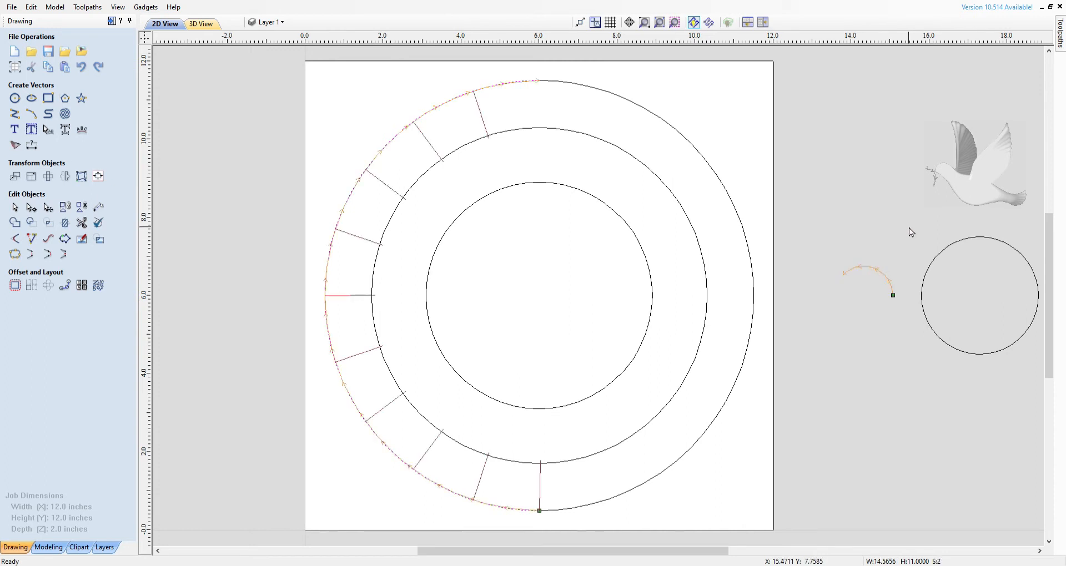
pyautogui.moveTo(1059, 42)
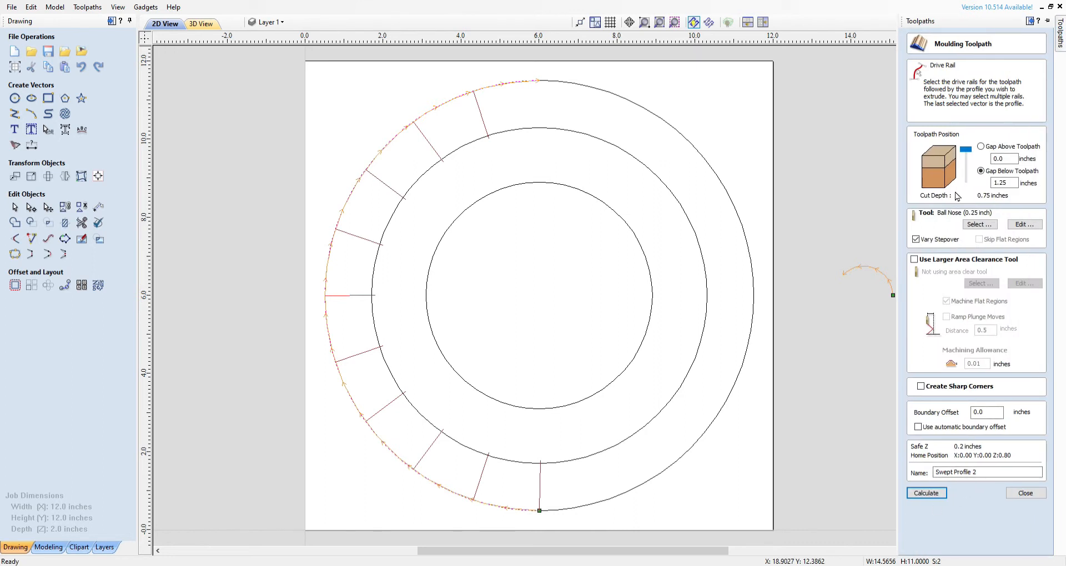
pyautogui.click(981, 146)
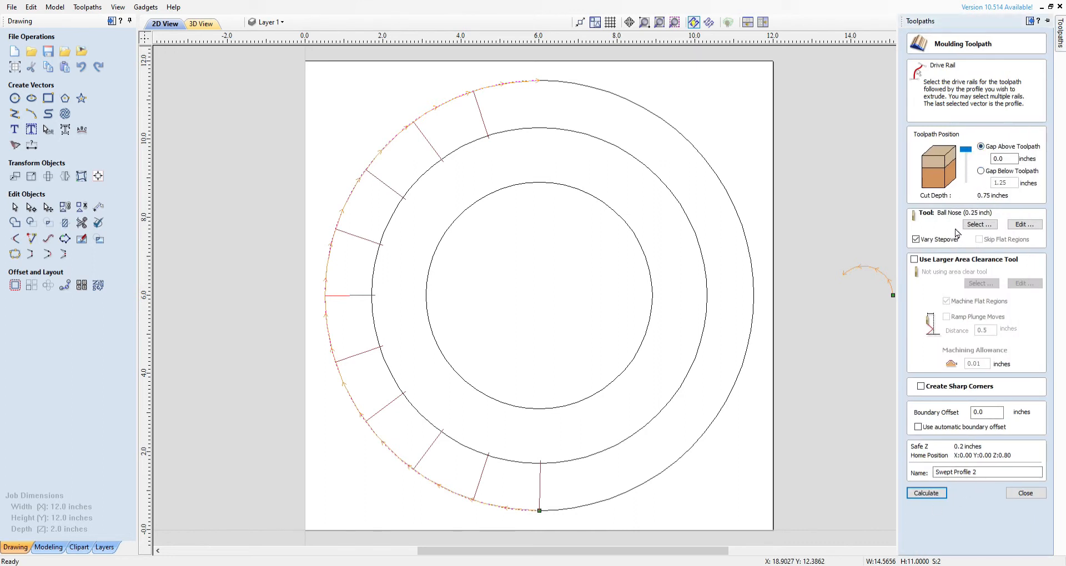
pyautogui.click(926, 493)
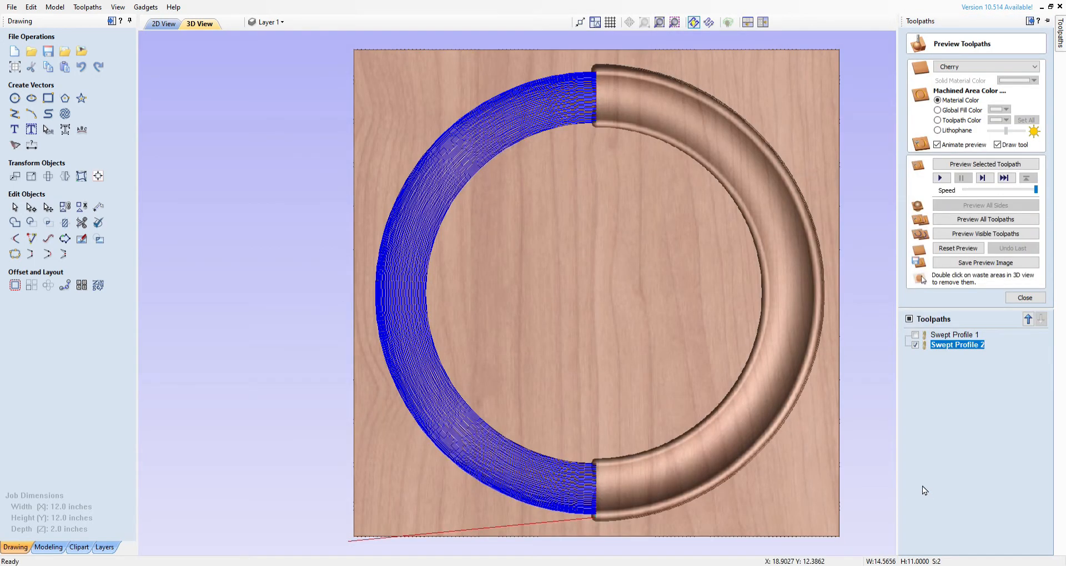
# Reset the preview, simulate all toolpaths to inspect the full ring moulding, return to the 2D view and deselect the vectors.
pyautogui.click(944, 249)
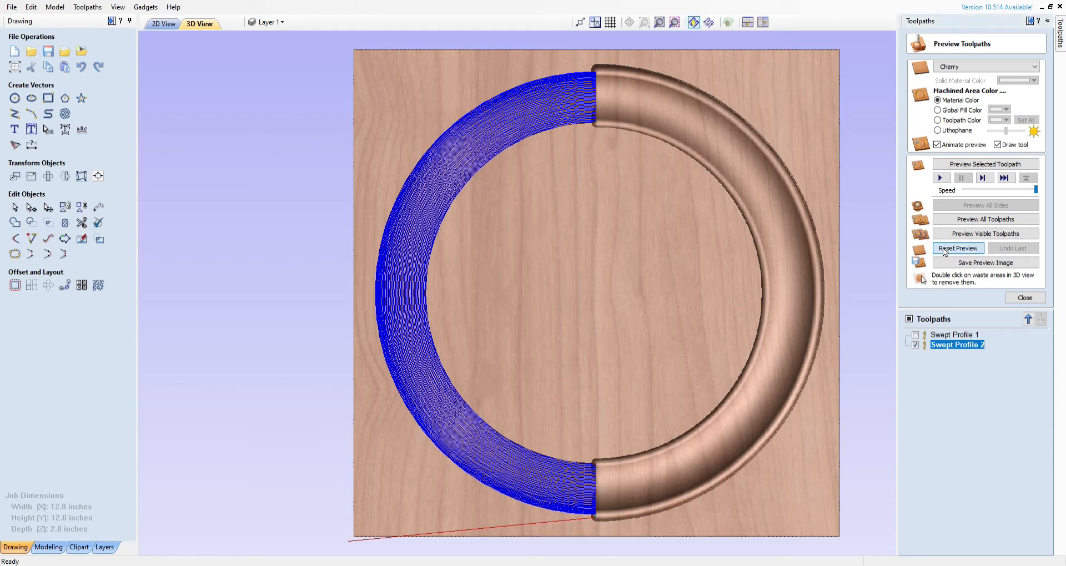
pyautogui.click(953, 221)
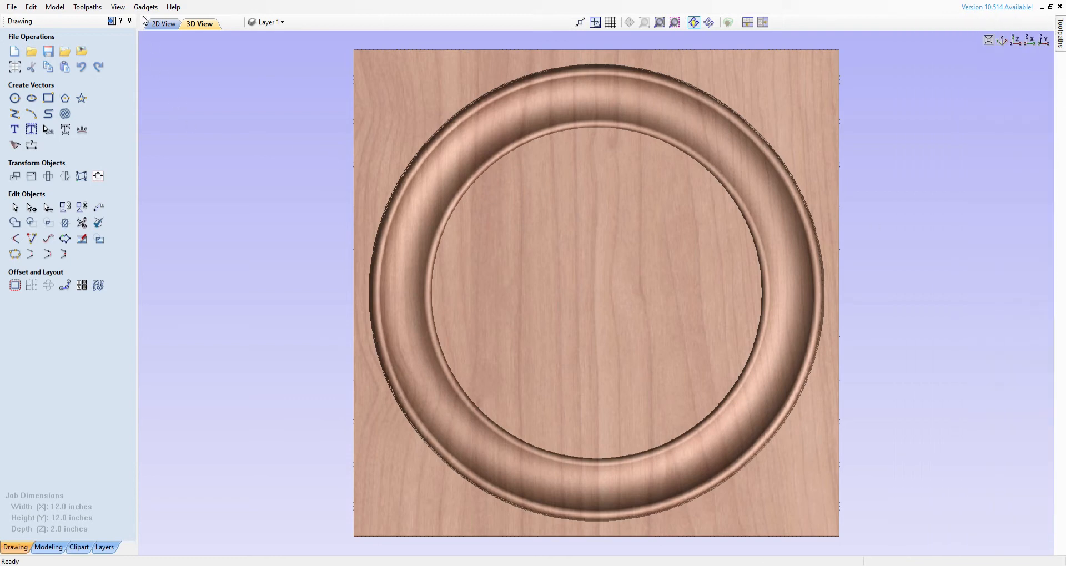
pyautogui.click(162, 24)
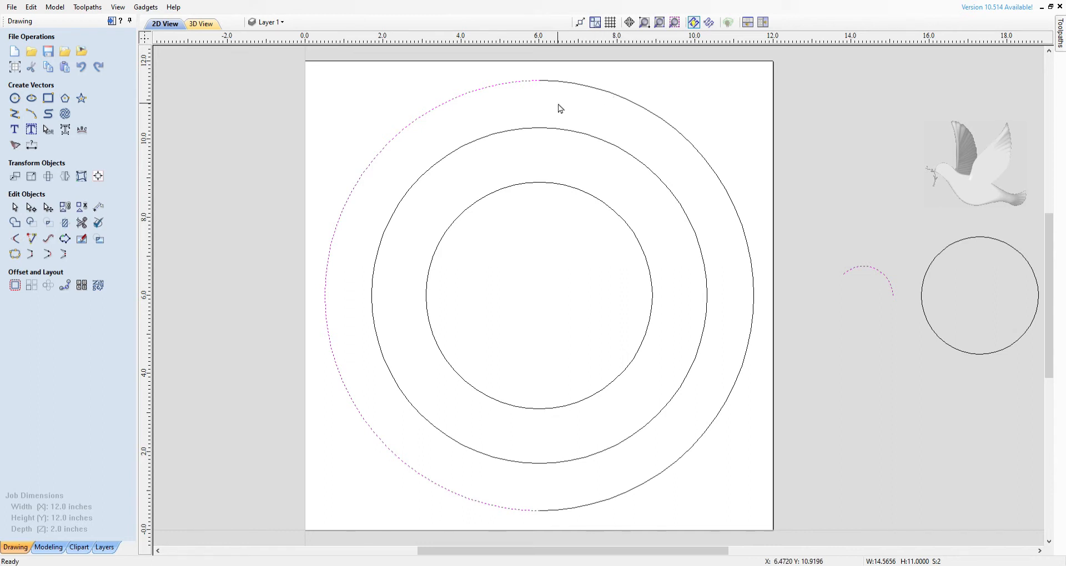
pyautogui.click(359, 123)
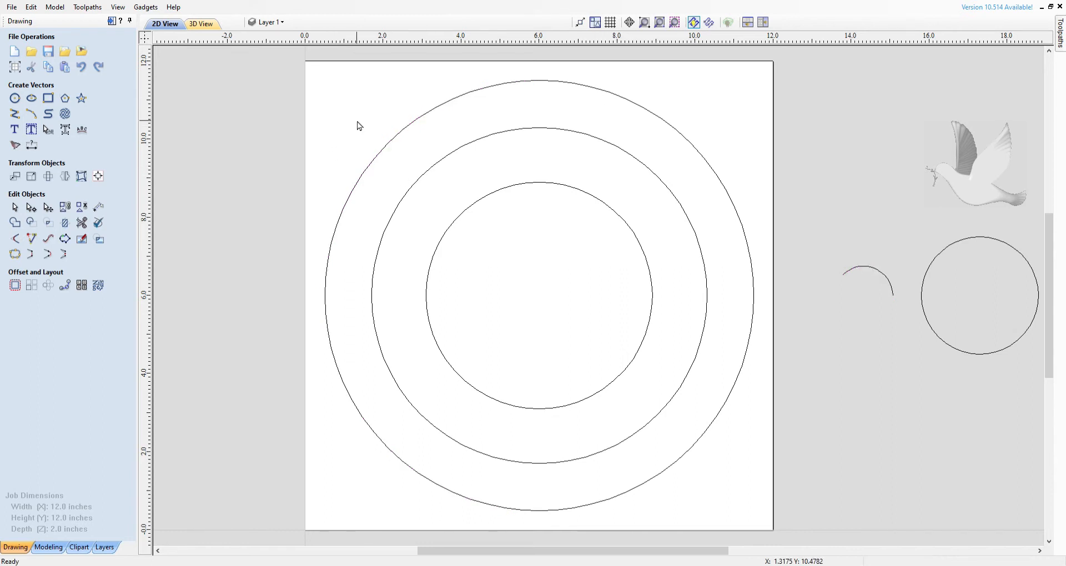
# Try preselecting the right halves of the outer and middle circles, and reopen Swept Profile 1 for editing with its vectors deselected.
pyautogui.click(655, 119)
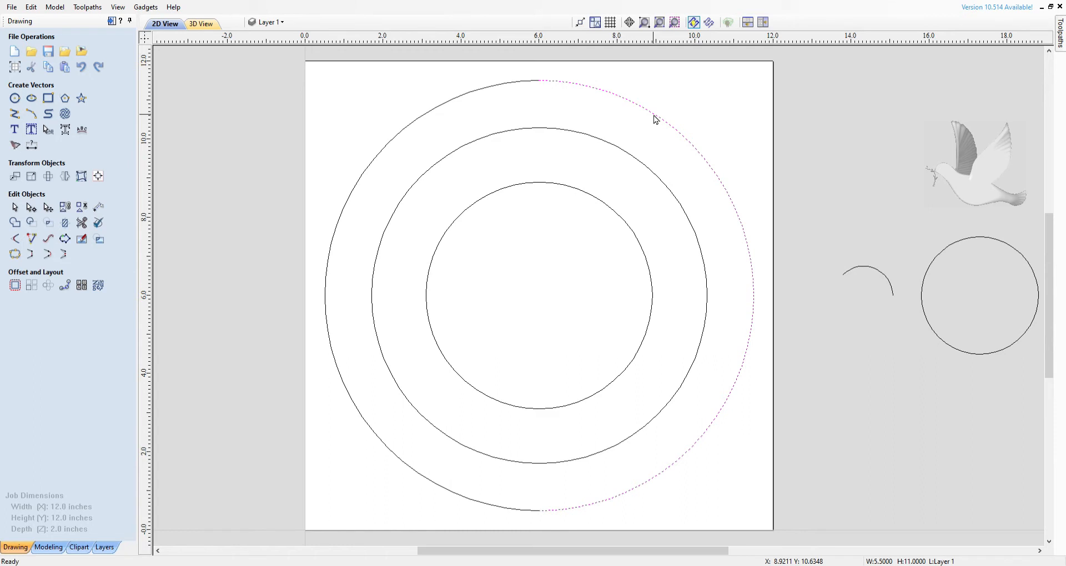
pyautogui.keyDown('shift'); pyautogui.click(594, 140); pyautogui.keyUp('shift')
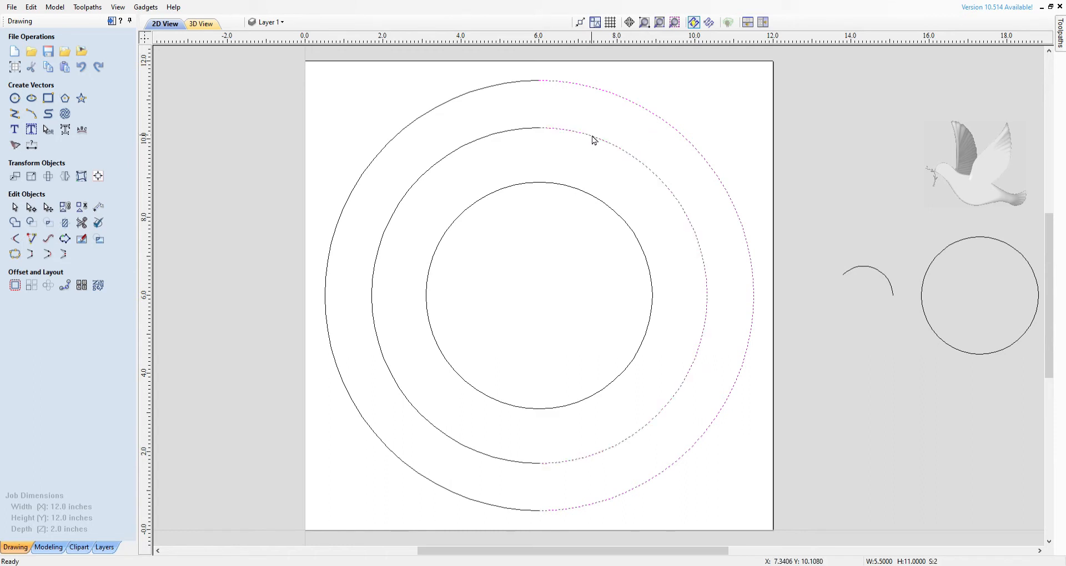
pyautogui.click(1060, 42)
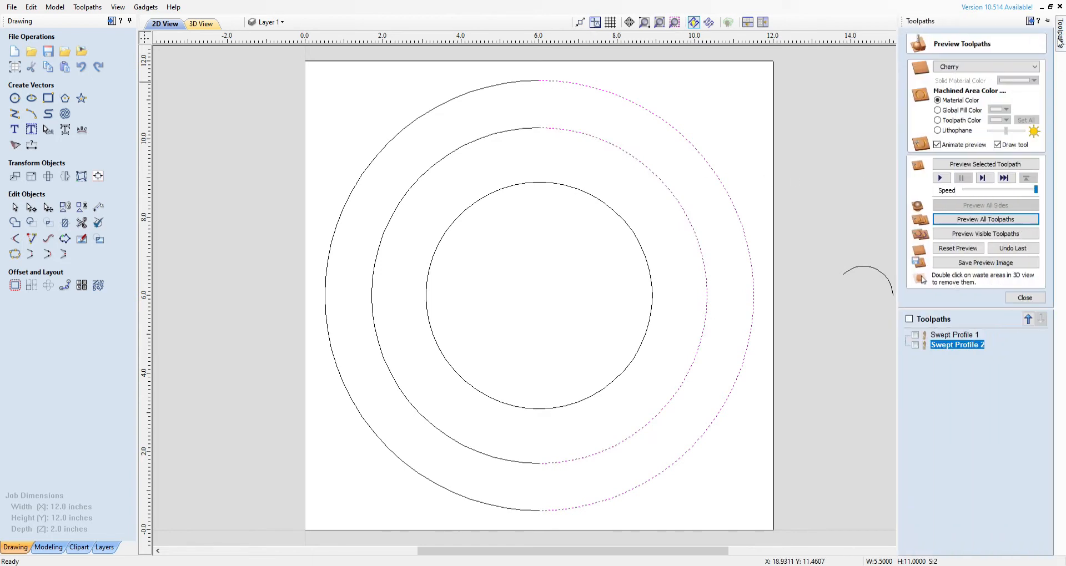
pyautogui.doubleClick(948, 335)
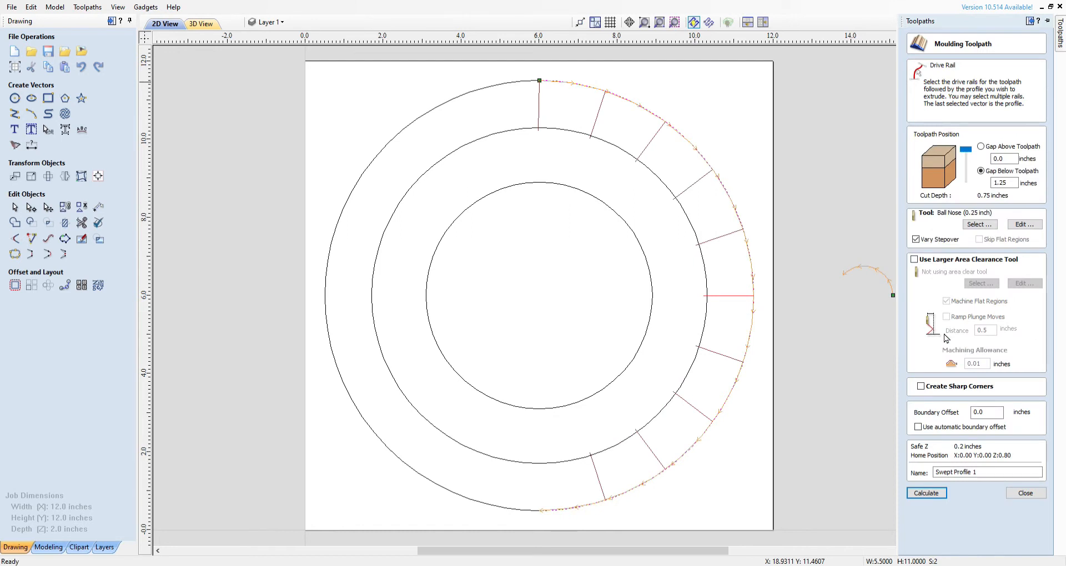
pyautogui.click(937, 493)
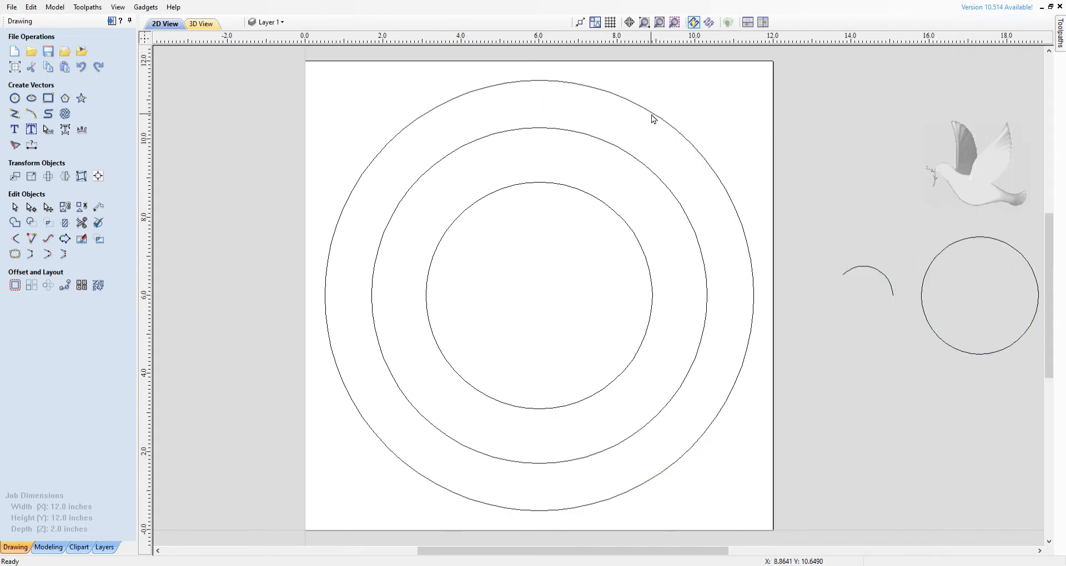
# Recalculate Swept Profile 1 with the right halves of the outer and middle circles as drive rails and the small open arc as profile.
pyautogui.click(656, 120)
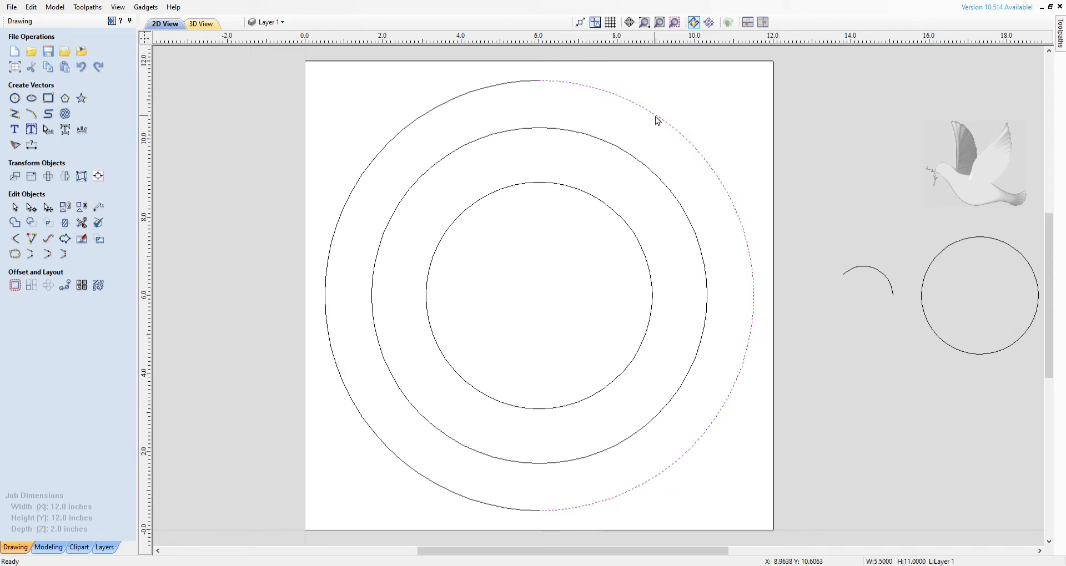
pyautogui.keyDown('shift'); pyautogui.click(633, 158); pyautogui.keyUp('shift')
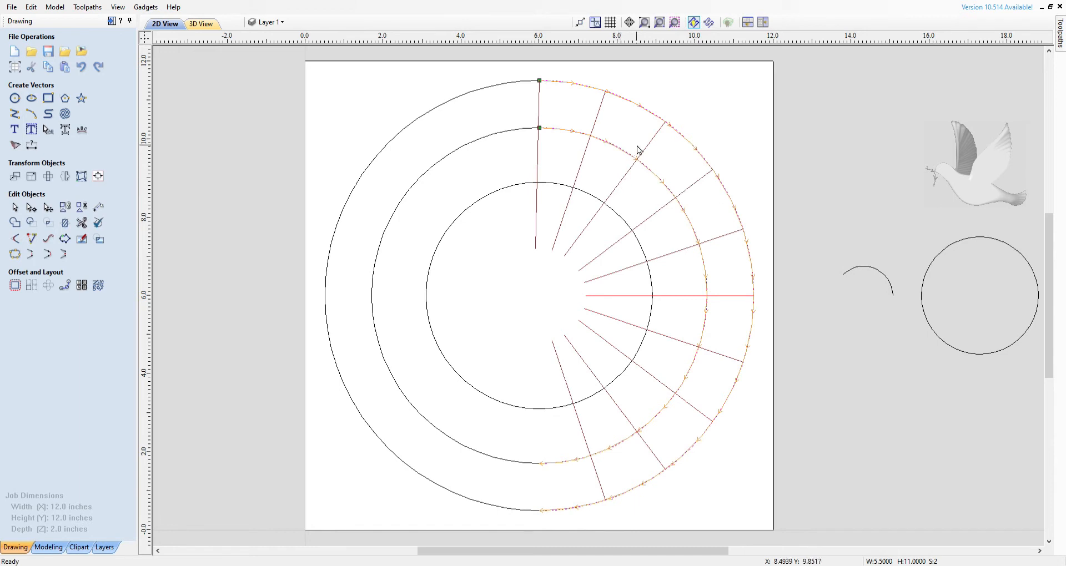
pyautogui.keyDown('shift'); pyautogui.click(865, 271); pyautogui.keyUp('shift')
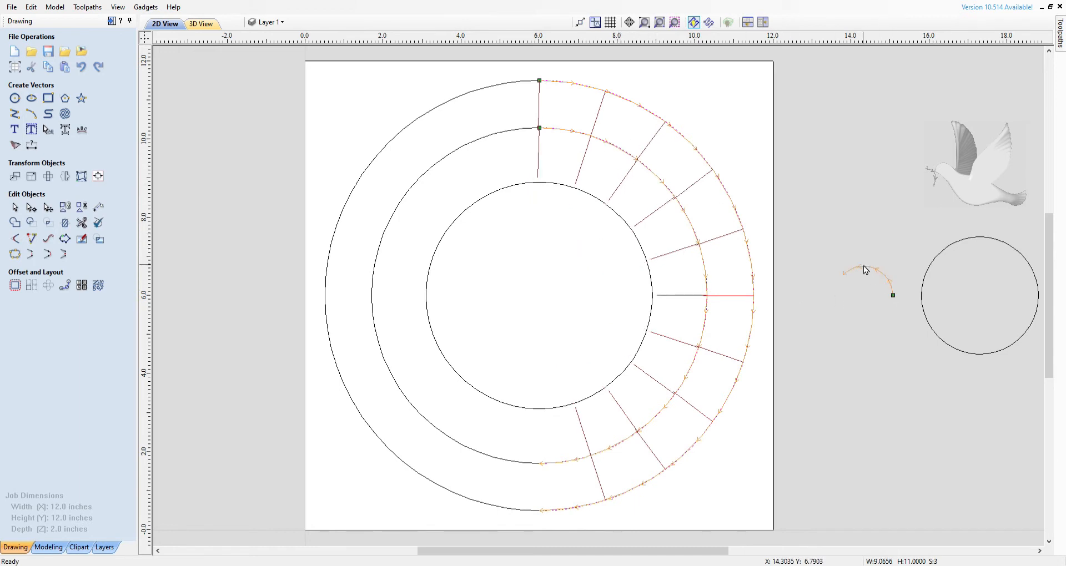
pyautogui.click(1061, 41)
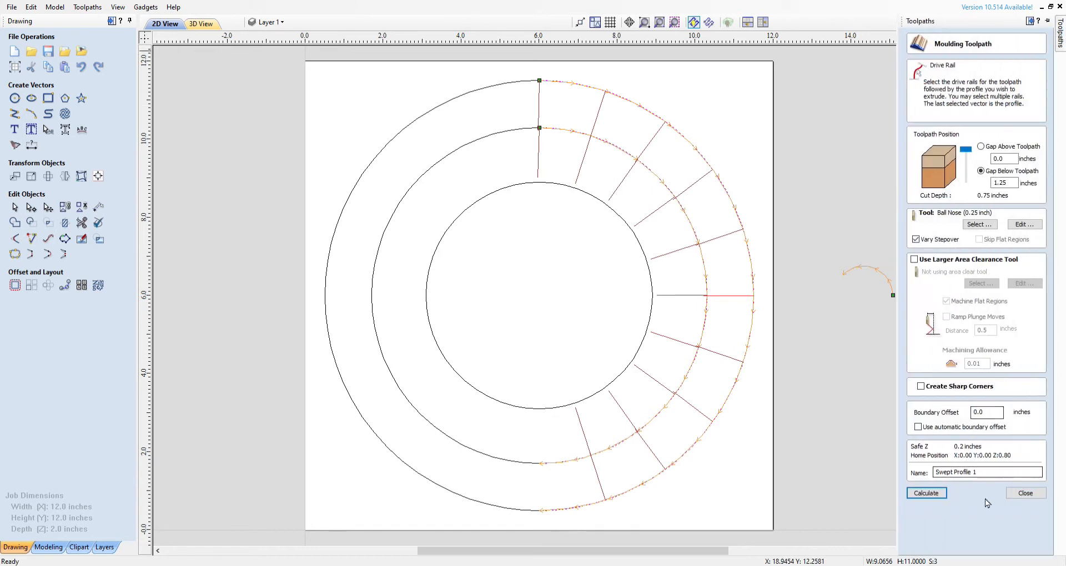
pyautogui.click(932, 492)
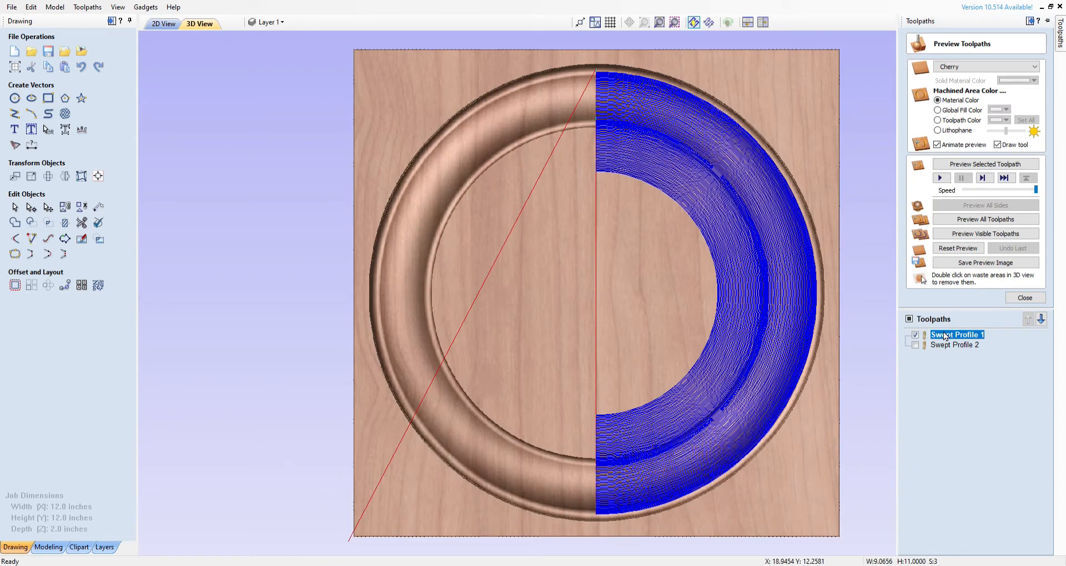
# Reset the preview, simulate all toolpaths to examine the second moulding's right half, and return to the 2D view.
pyautogui.click(948, 248)
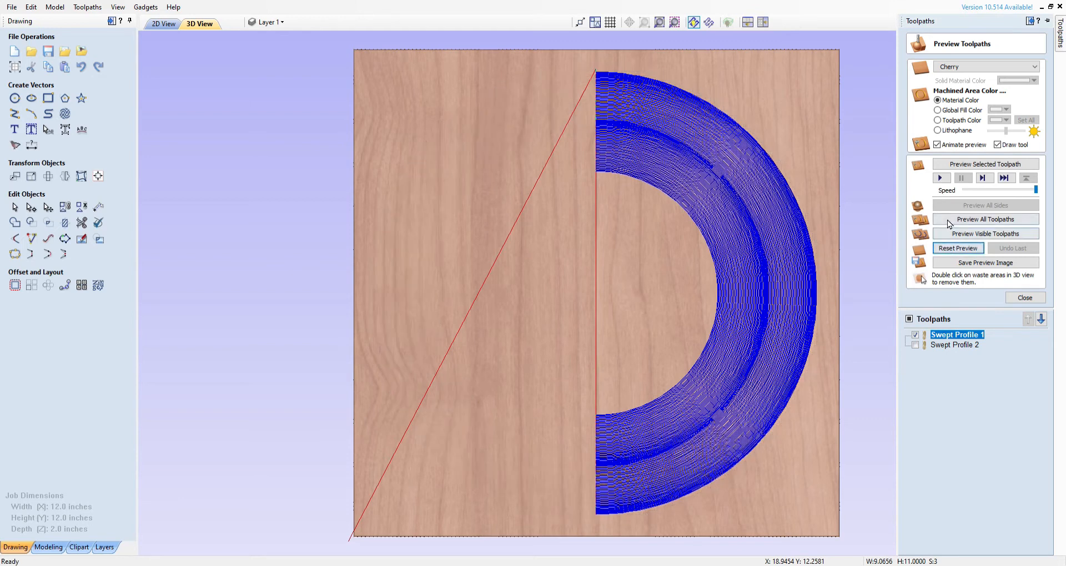
pyautogui.click(949, 221)
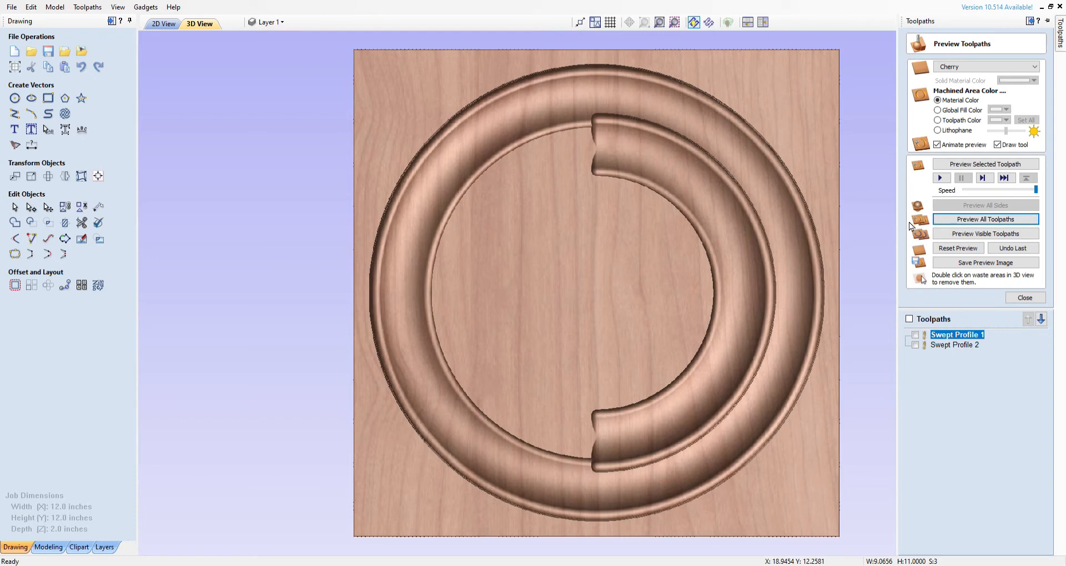
pyautogui.click(163, 24)
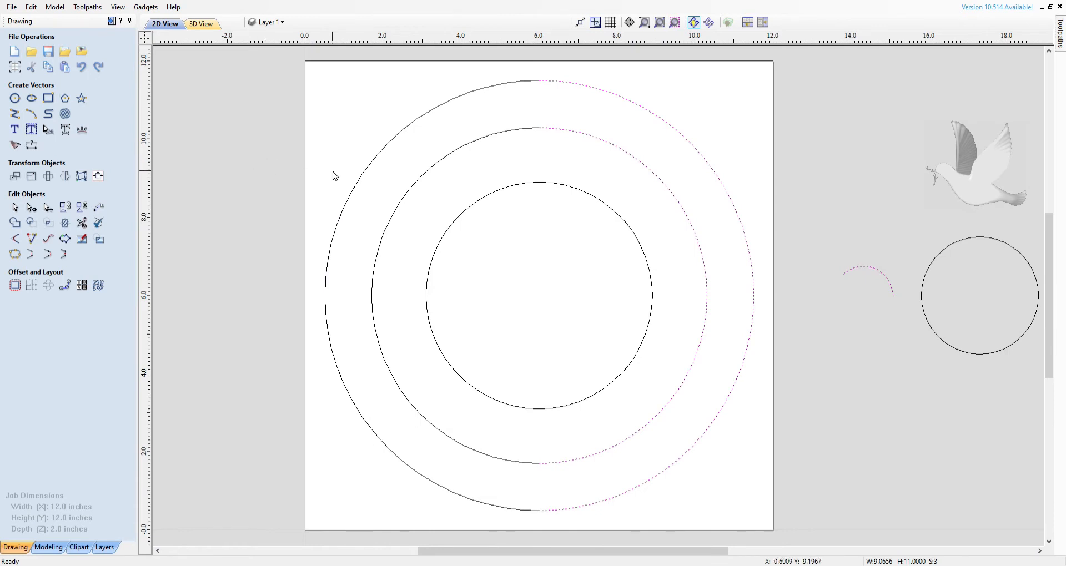
# Recalculate Swept Profile 2 with the left halves of the outer and middle circles as drive rails and the small open arc as profile.
pyautogui.click(1060, 48)
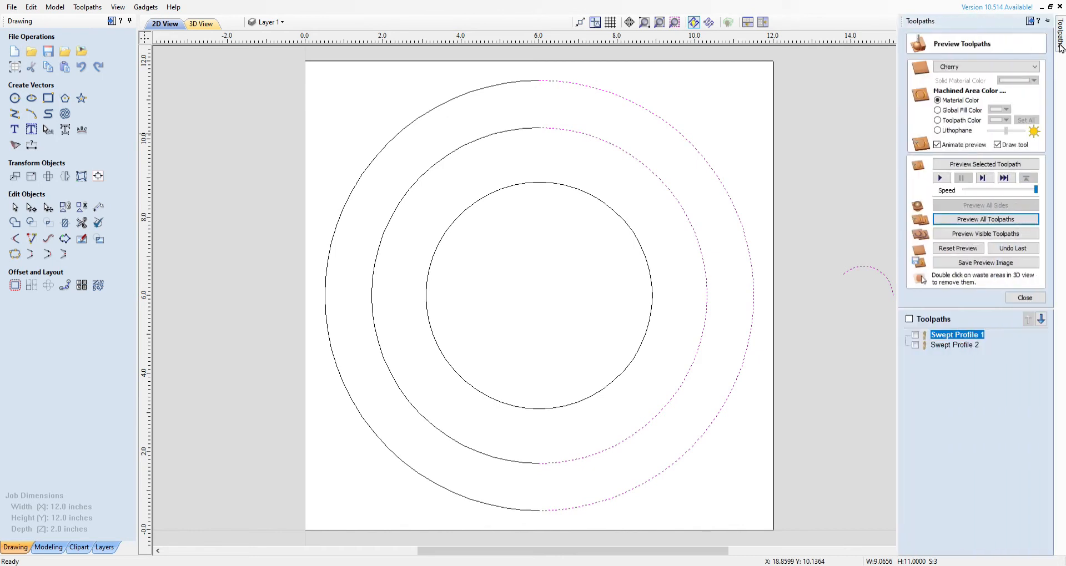
pyautogui.doubleClick(949, 349)
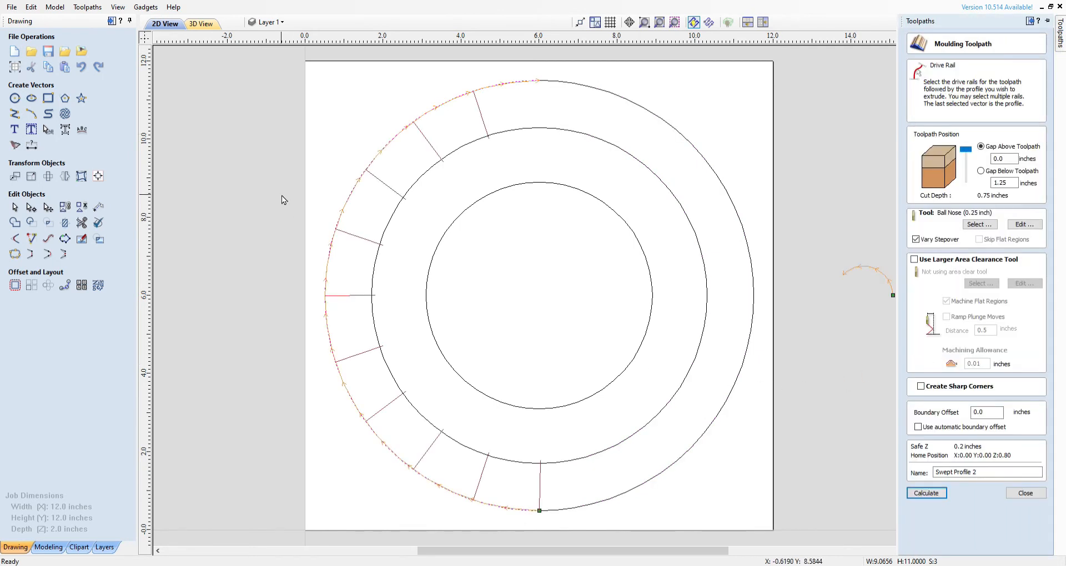
pyautogui.click(339, 201)
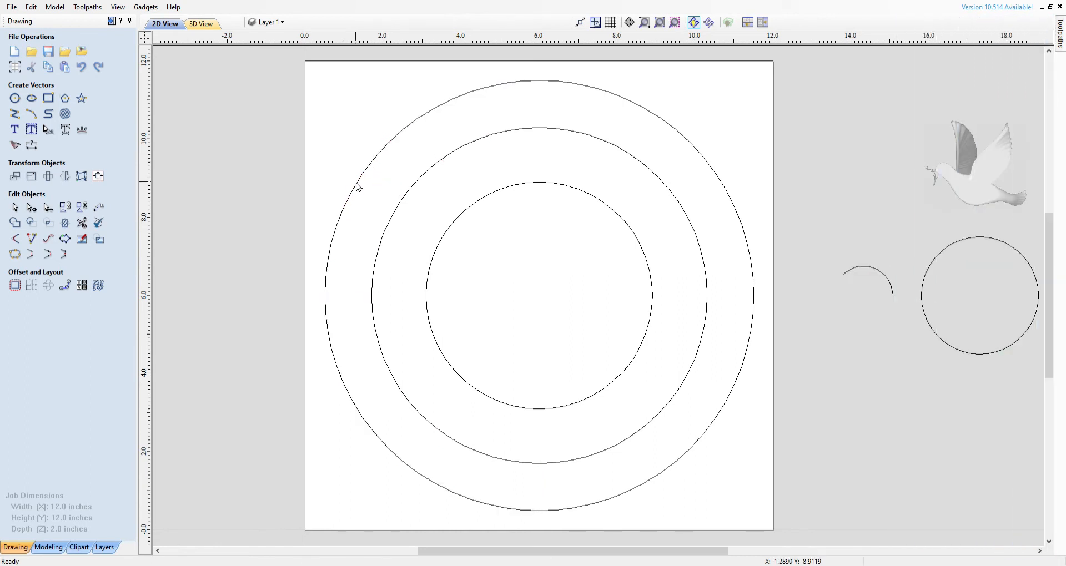
pyautogui.click(356, 185)
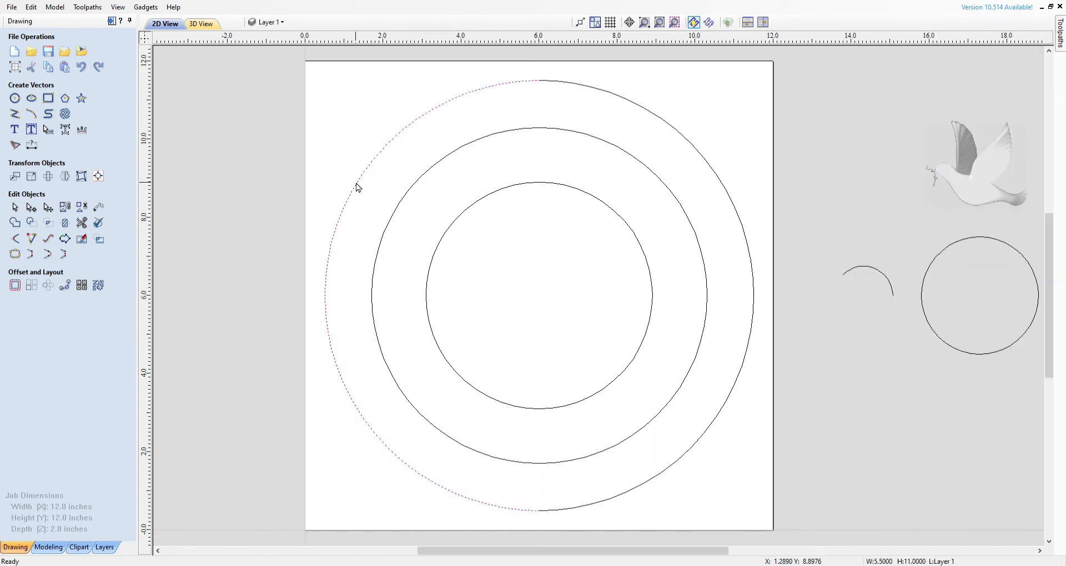
pyautogui.keyDown('shift'); pyautogui.click(398, 211); pyautogui.keyUp('shift')
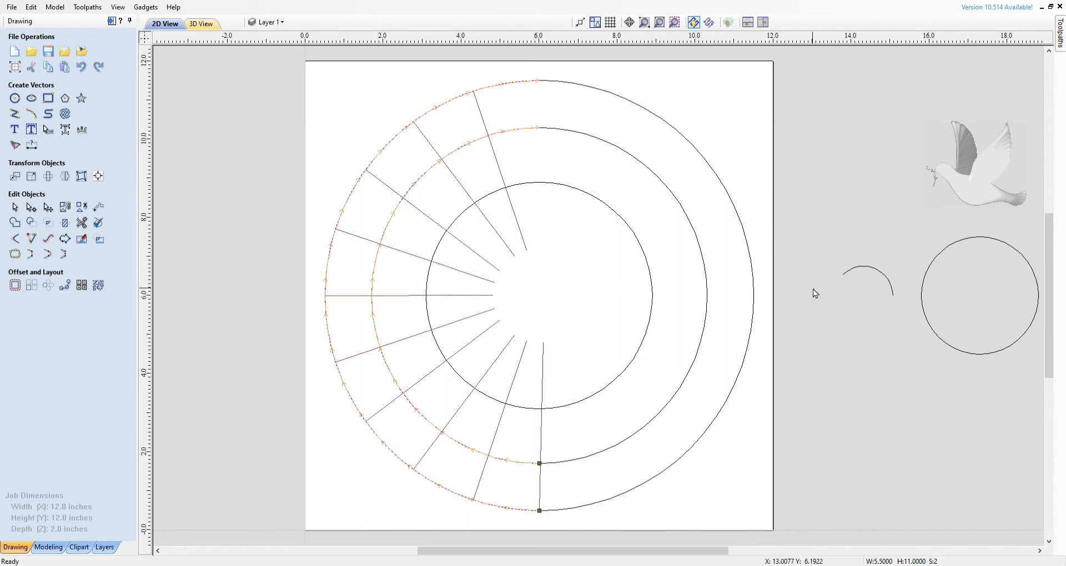
pyautogui.keyDown('shift'); pyautogui.click(872, 271); pyautogui.keyUp('shift')
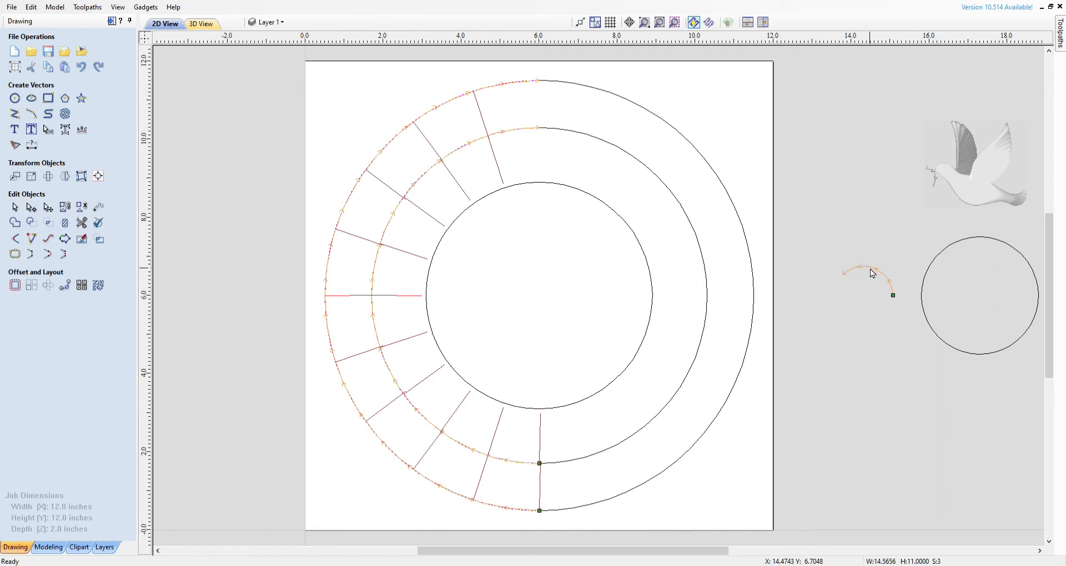
pyautogui.click(1059, 44)
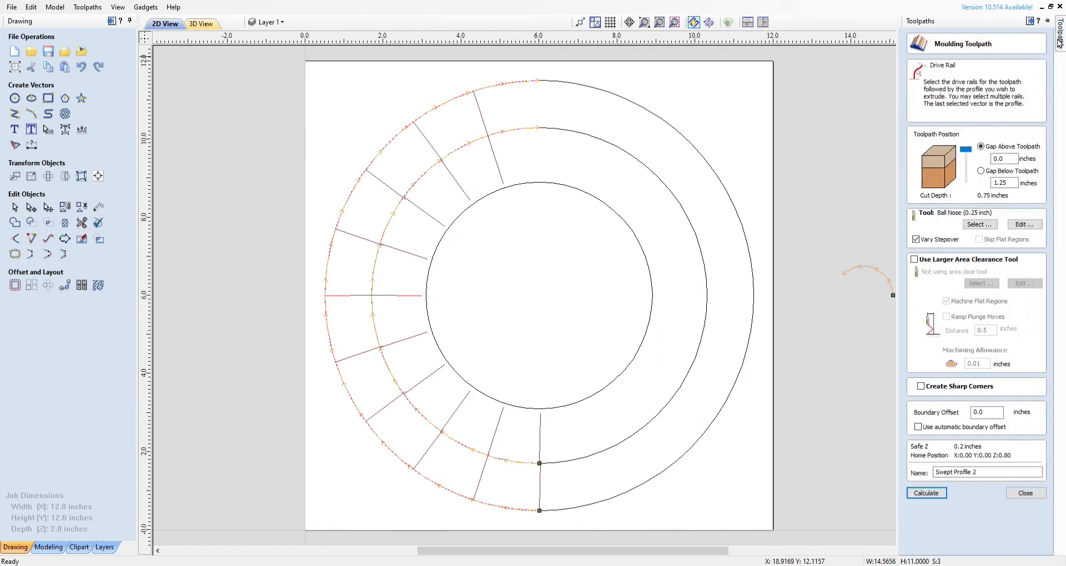
pyautogui.click(931, 493)
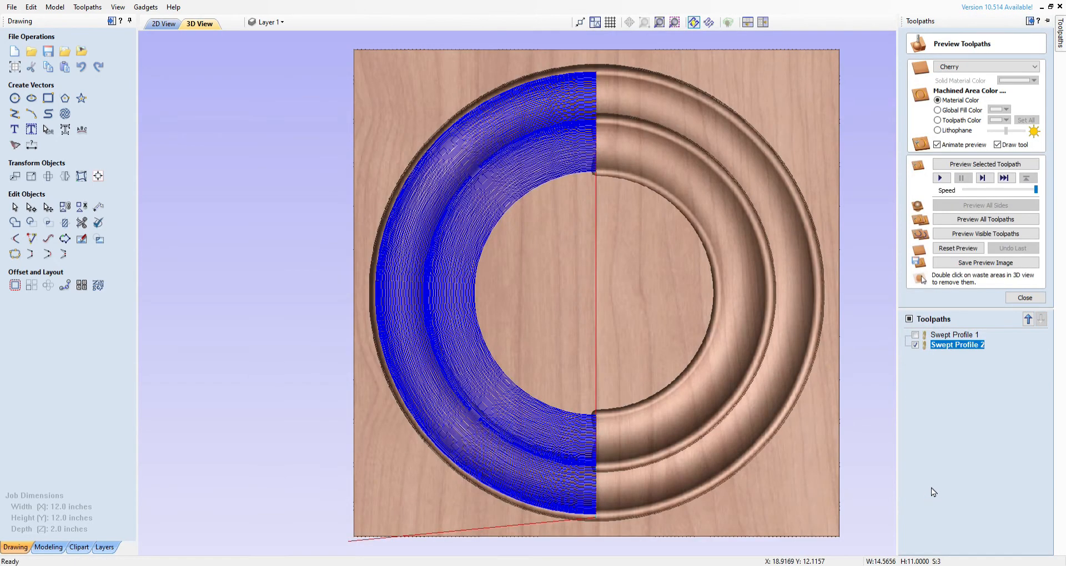
# Reset the preview, simulate all toolpaths to examine both complete ring mouldings, and deselect the vectors in the 2D view.
pyautogui.click(950, 249)
pyautogui.click(963, 220)
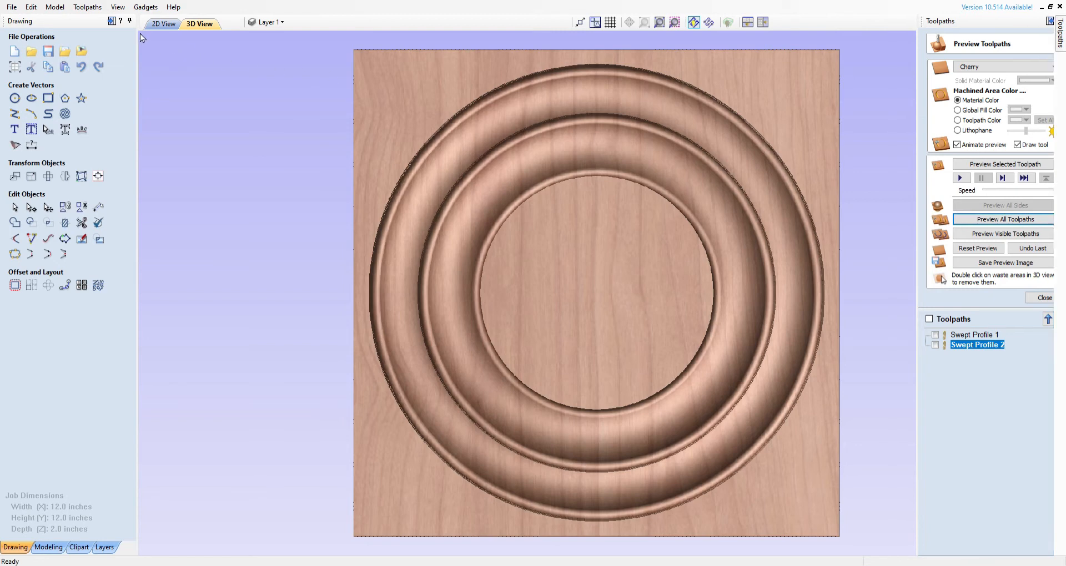
pyautogui.click(164, 24)
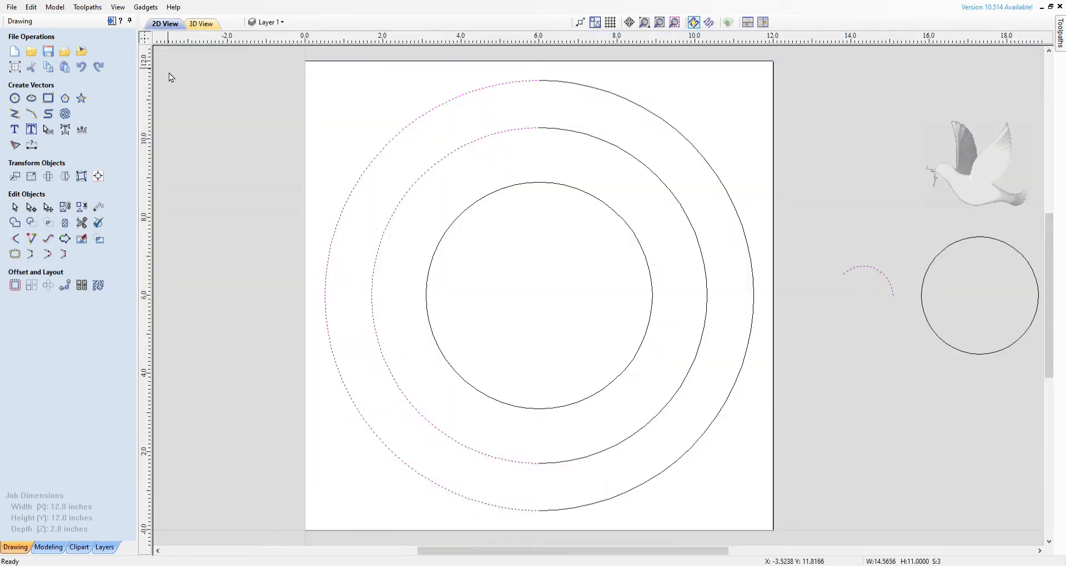
pyautogui.click(217, 111)
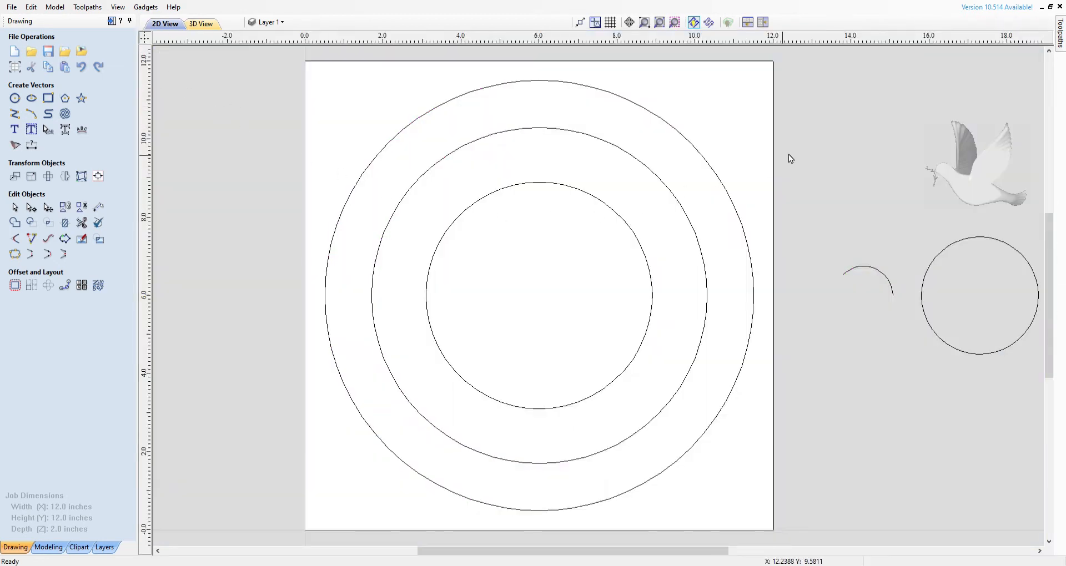
# Recalculate Swept Profile 1 using the right halves of all three concentric circles as drive rails, the small arc as profile, and Gap Above Toolpath 0.0 inches.
pyautogui.moveTo(1060, 41)
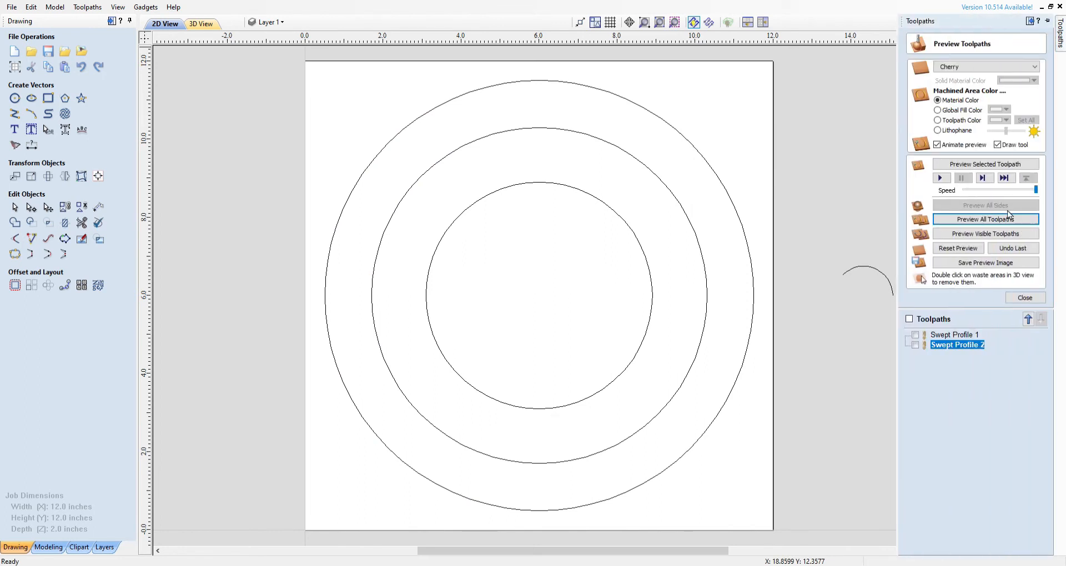
pyautogui.click(949, 335)
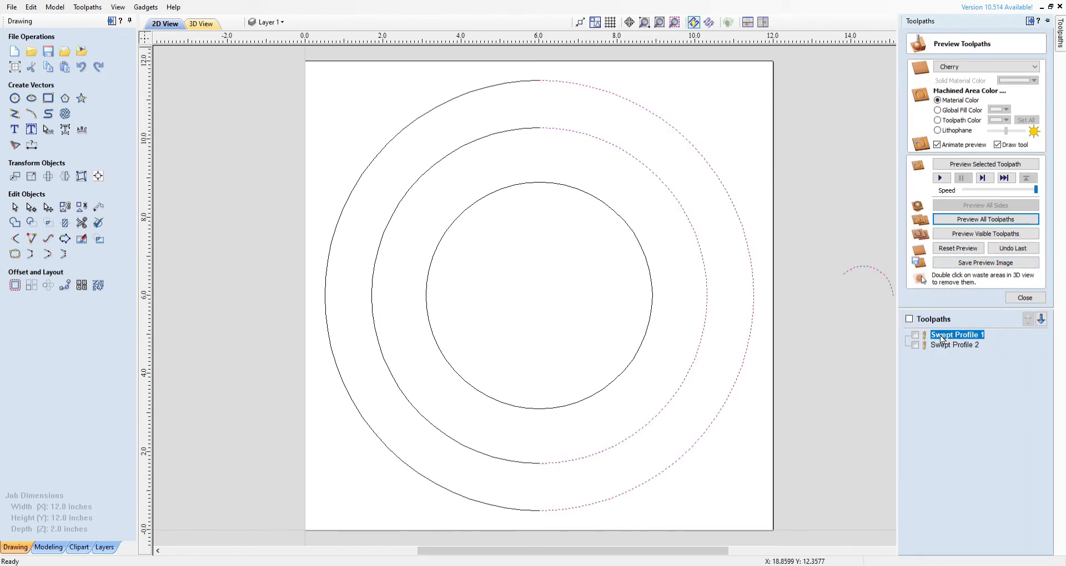
pyautogui.doubleClick(950, 335)
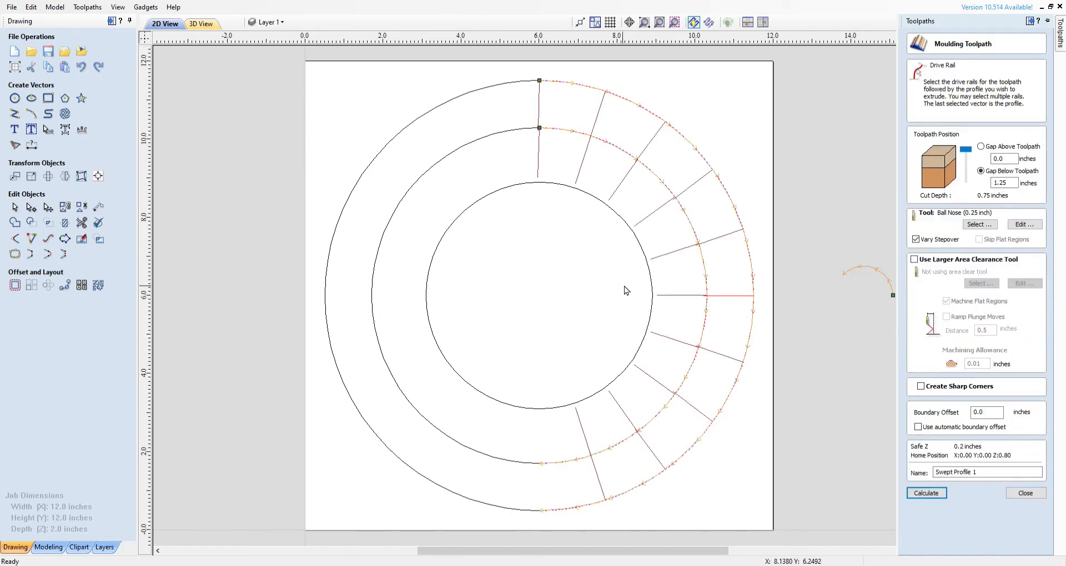
pyautogui.click(748, 375)
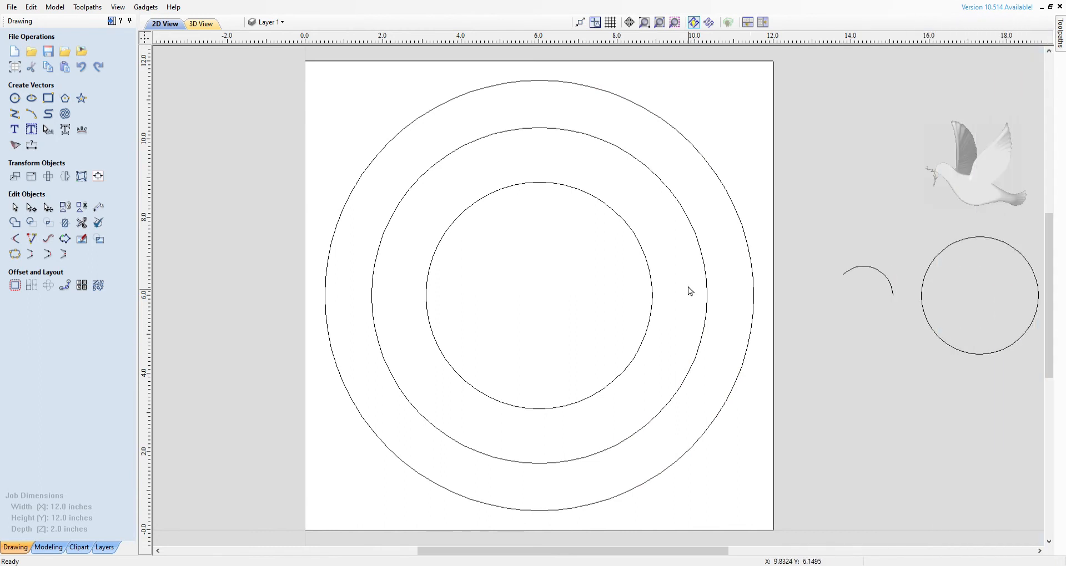
pyautogui.click(664, 123)
pyautogui.keyDown('shift'); pyautogui.click(643, 164); pyautogui.keyUp('shift')
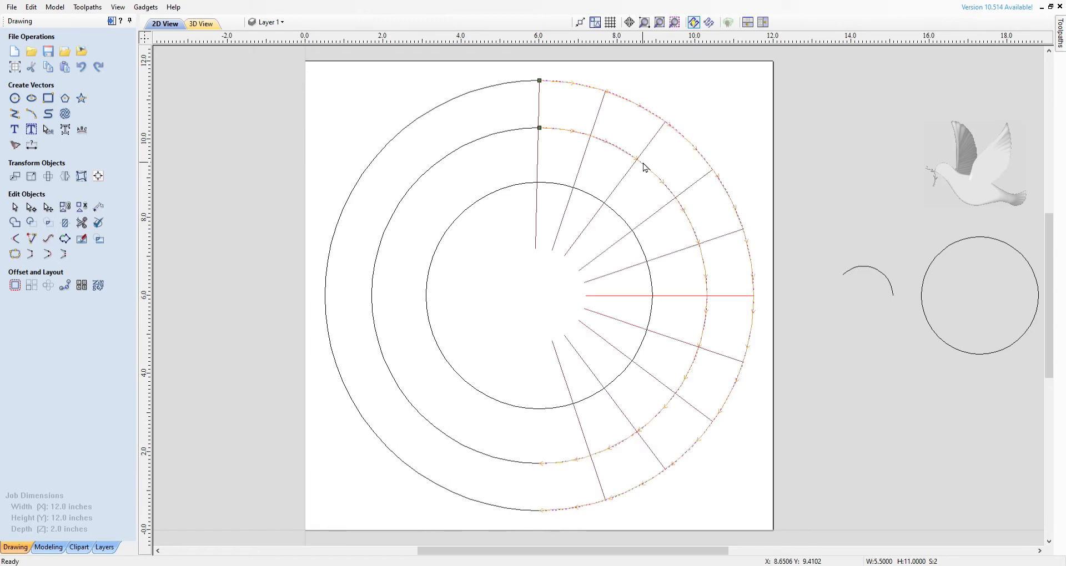
pyautogui.keyDown('shift'); pyautogui.click(619, 219); pyautogui.keyUp('shift')
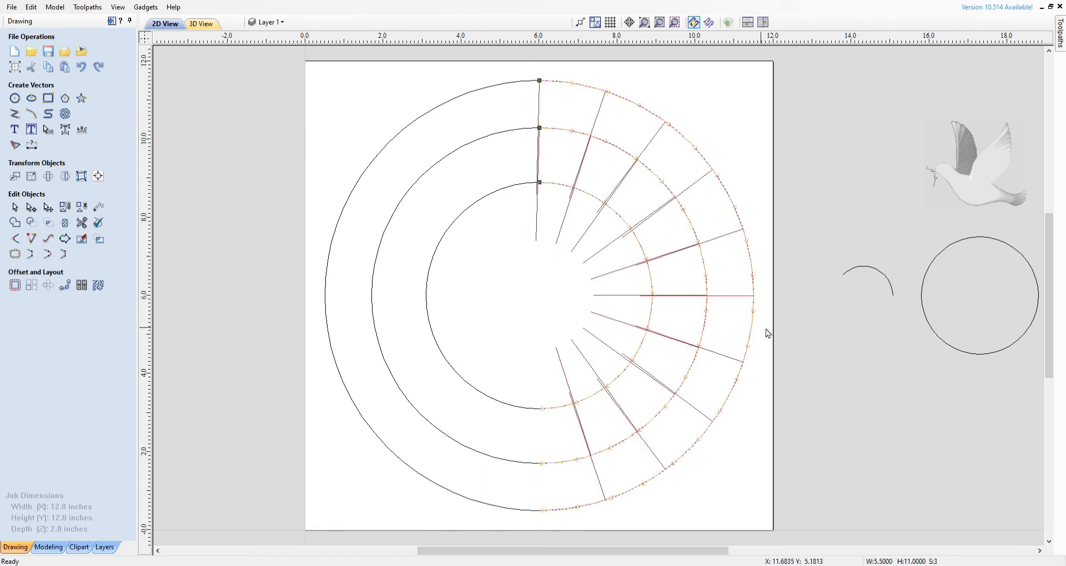
pyautogui.keyDown('shift'); pyautogui.click(892, 297); pyautogui.keyUp('shift')
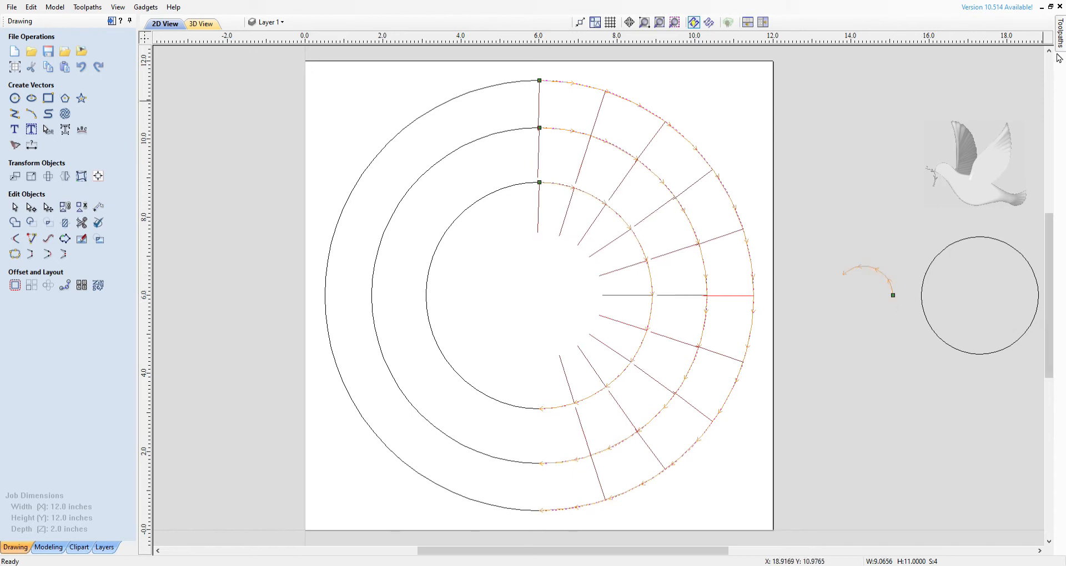
pyautogui.moveTo(1061, 44)
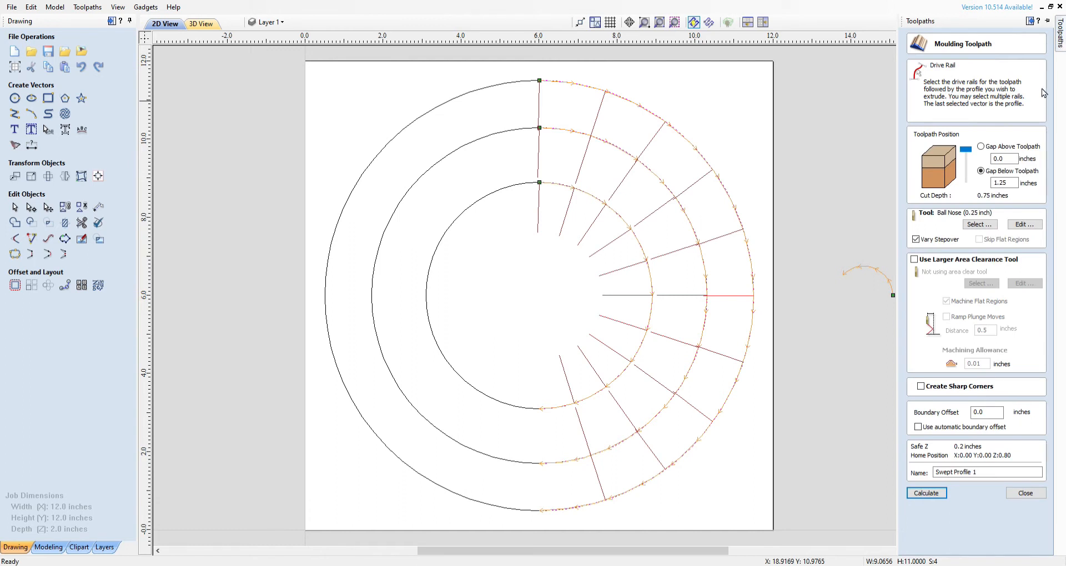
pyautogui.click(981, 147)
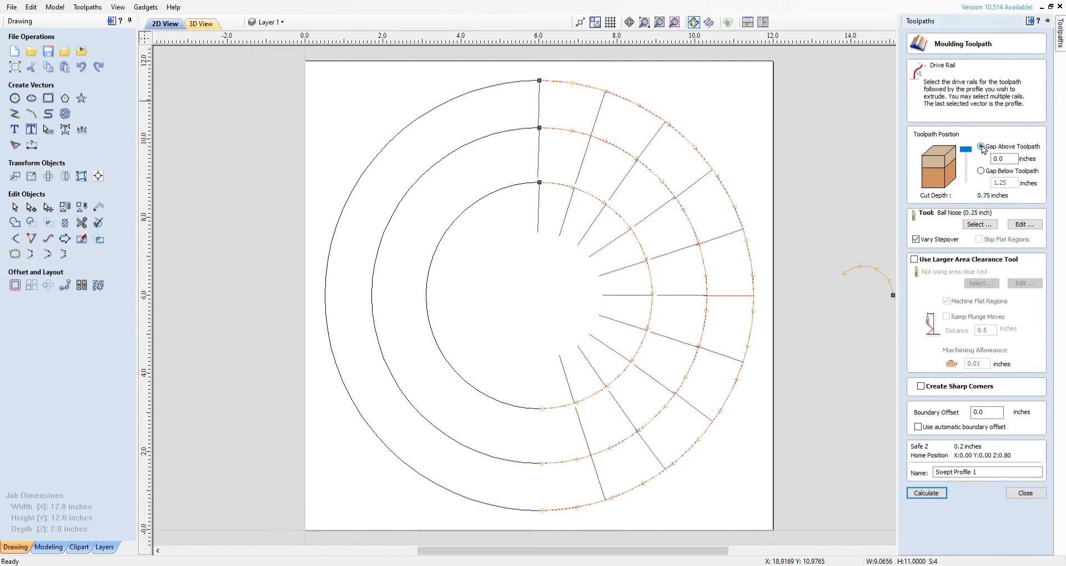
pyautogui.click(926, 494)
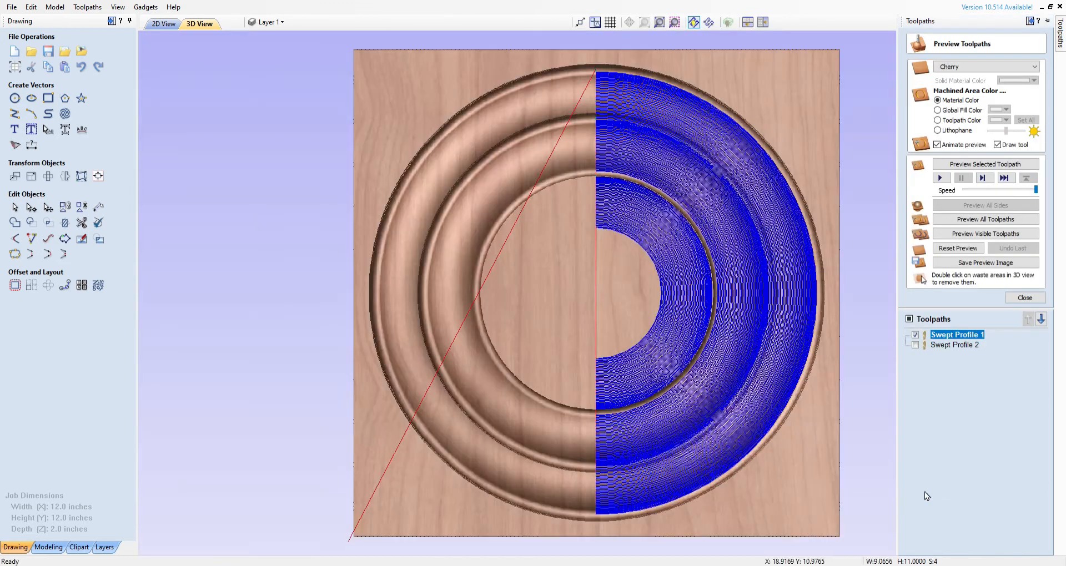
# Reset the preview, simulate all toolpaths to examine the third moulding's right half, and return to the 2D view.
pyautogui.click(949, 249)
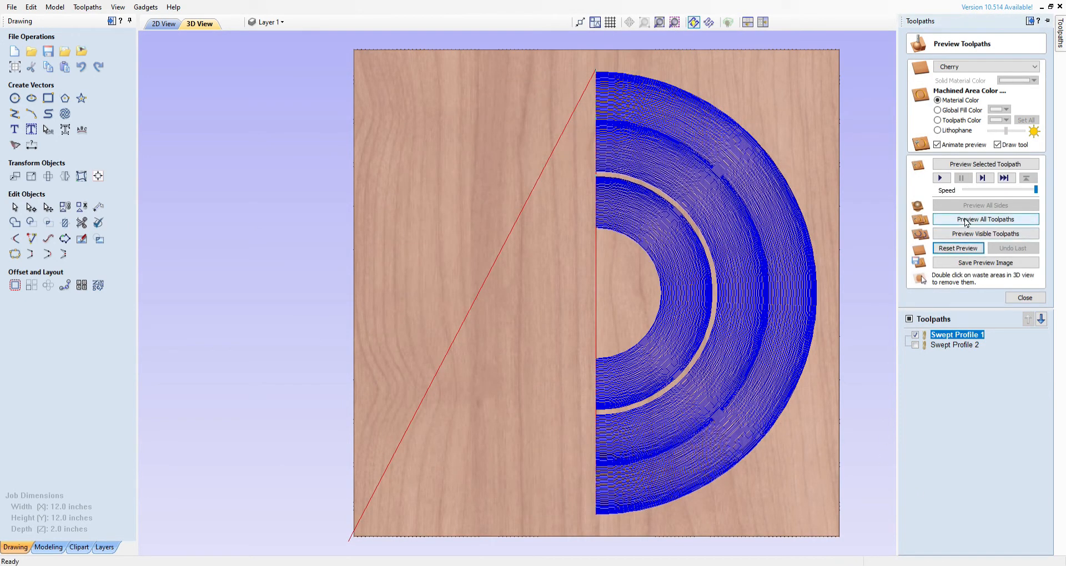
pyautogui.click(966, 221)
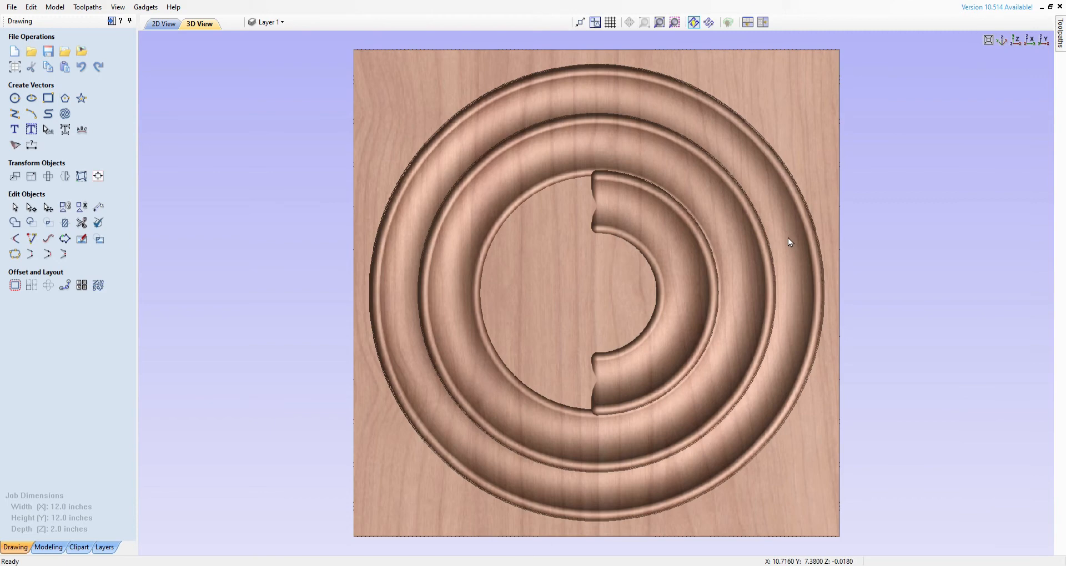
pyautogui.moveTo(1060, 44)
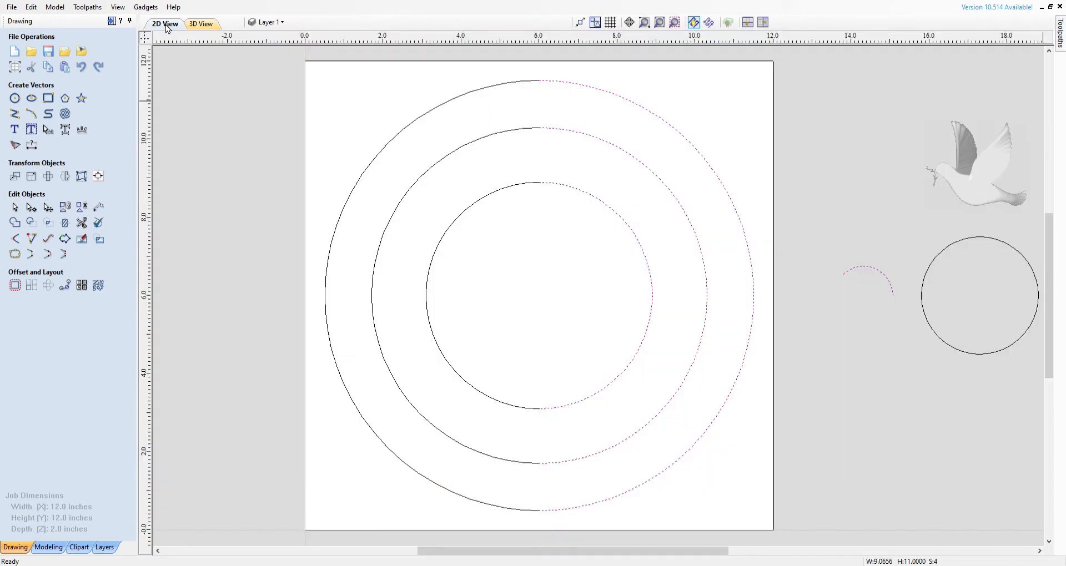
pyautogui.click(165, 24)
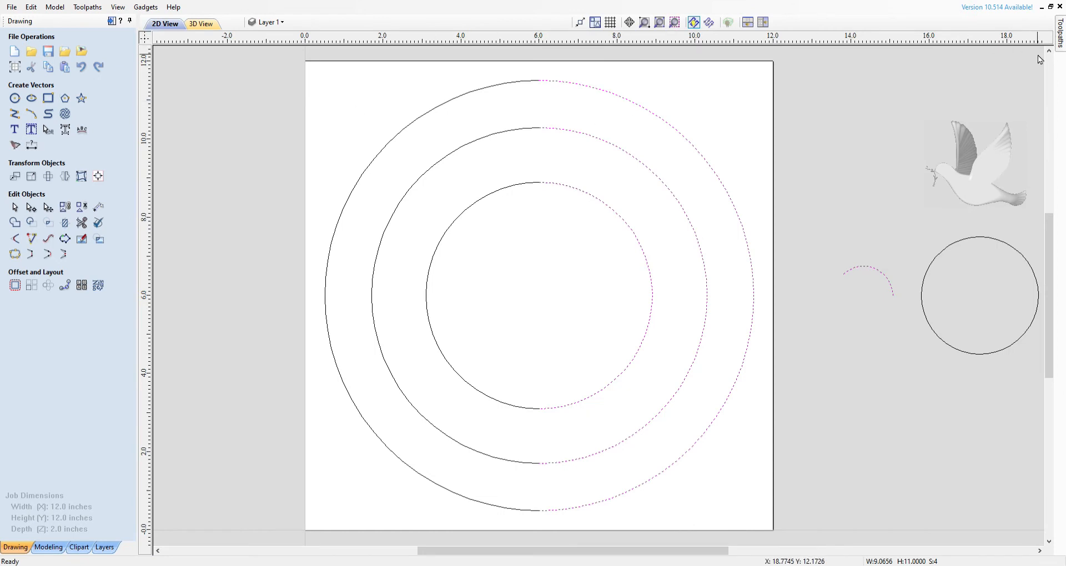
# Recalculate Swept Profile 2 using the left halves of all three concentric circles as drive rails, the small arc as profile, and Gap Above Toolpath 0.0 inches.
pyautogui.moveTo(1060, 48)
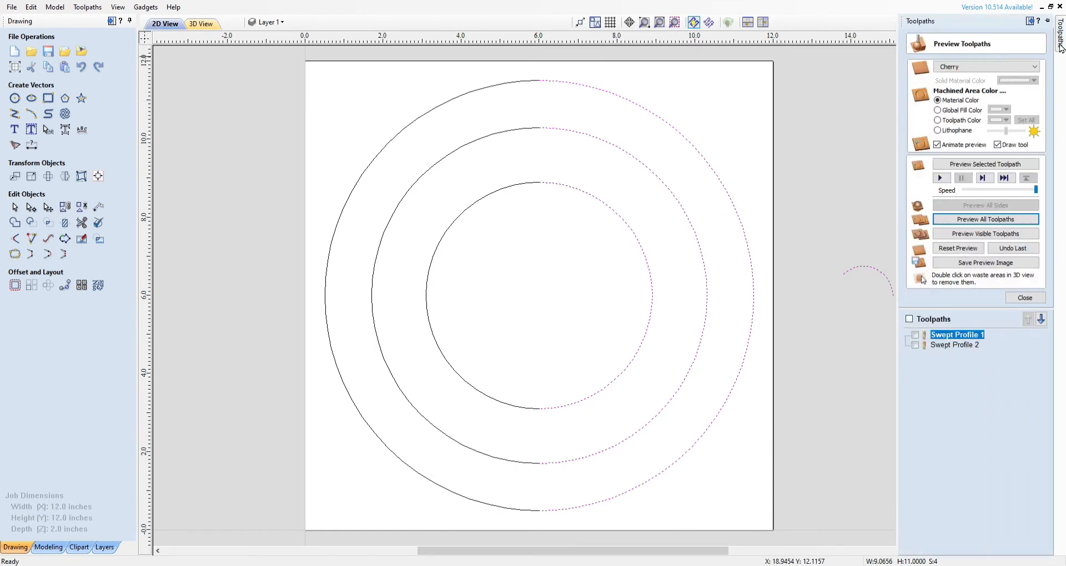
pyautogui.click(944, 346)
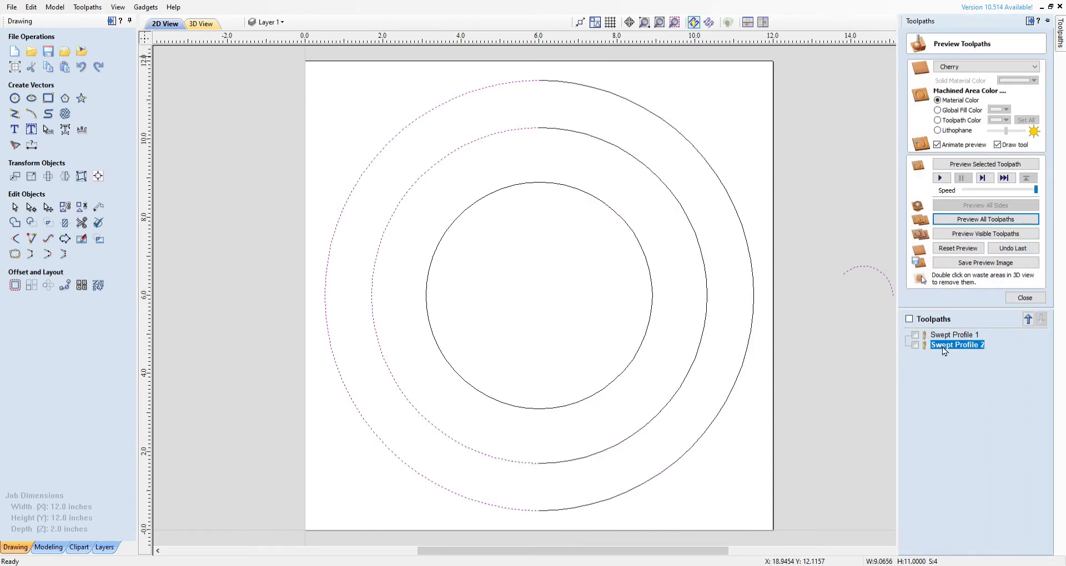
pyautogui.doubleClick(943, 345)
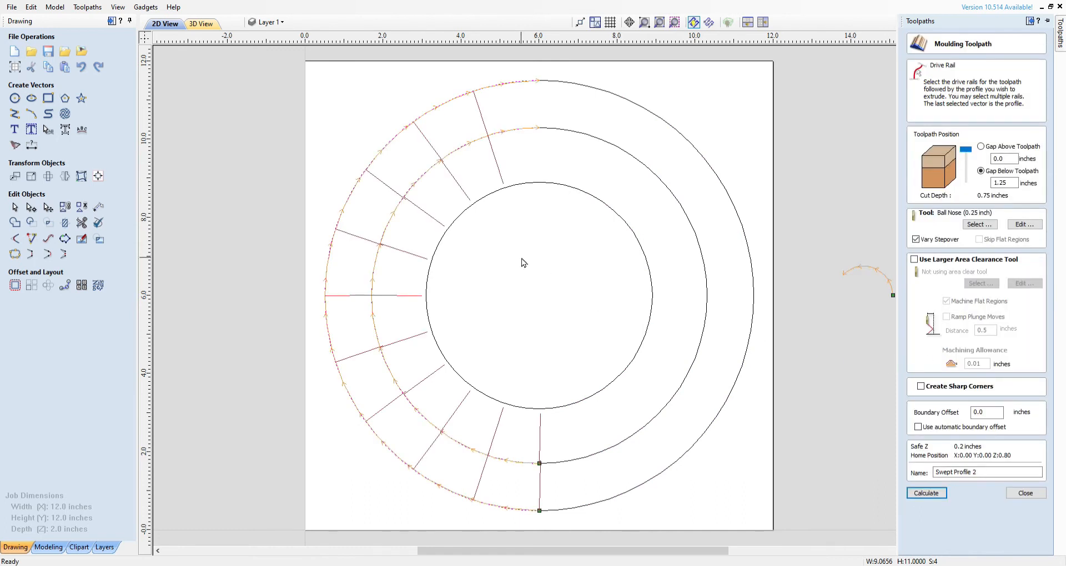
pyautogui.click(361, 161)
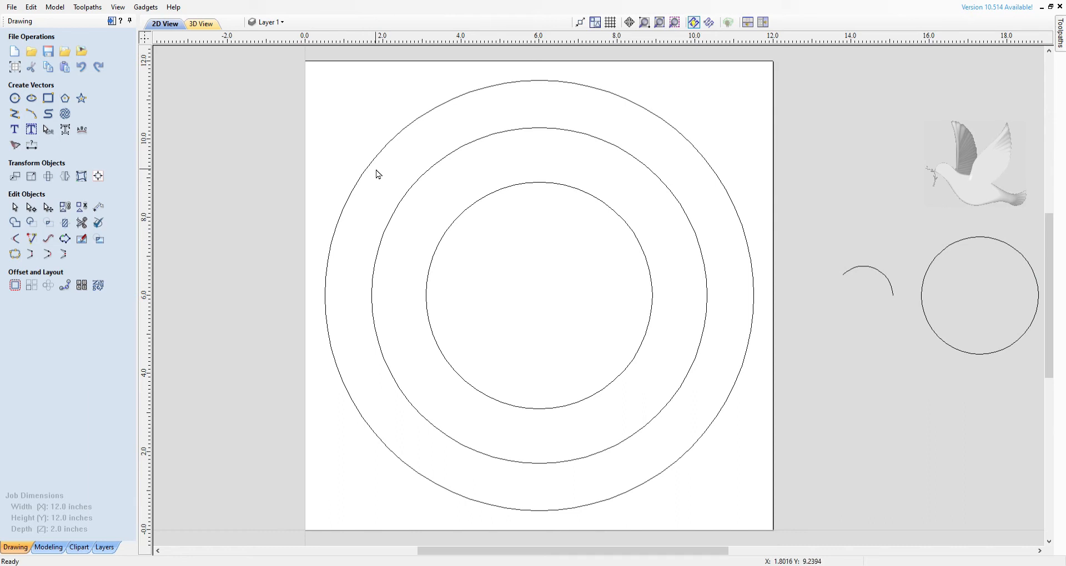
pyautogui.click(364, 176)
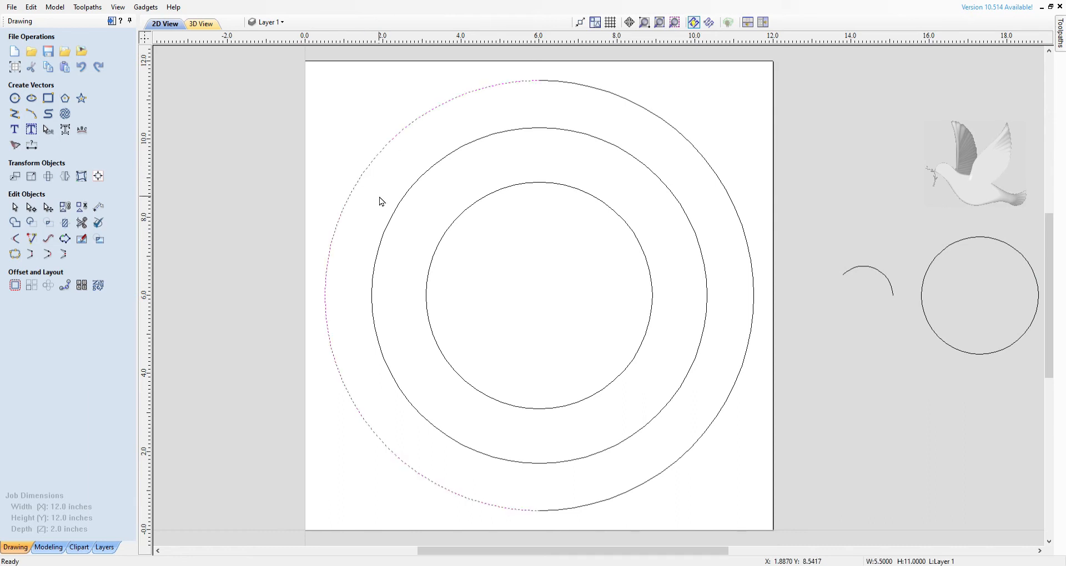
pyautogui.keyDown('shift'); pyautogui.click(400, 205); pyautogui.keyUp('shift')
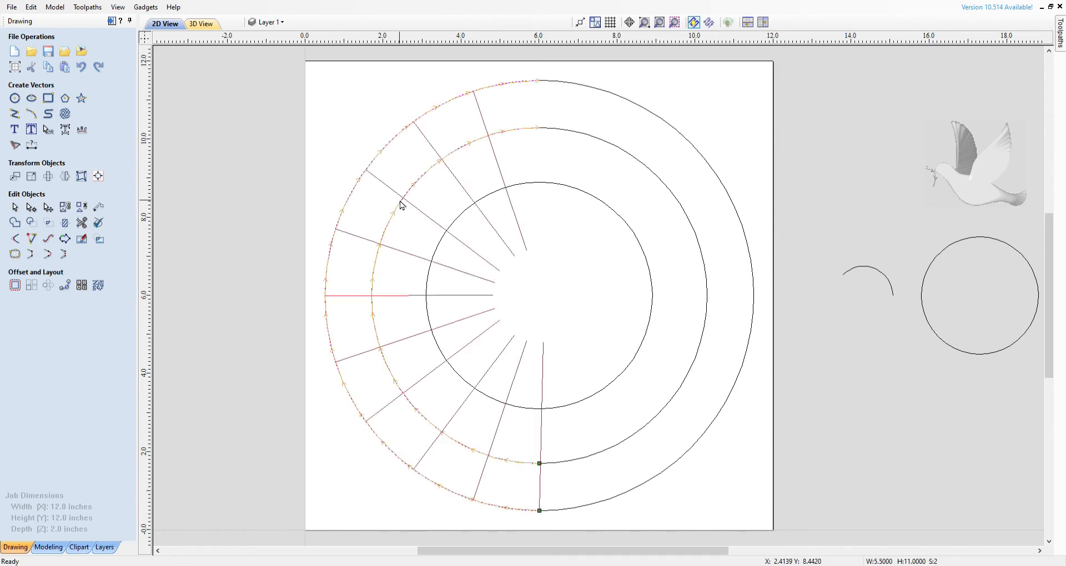
pyautogui.keyDown('shift'); pyautogui.click(439, 245); pyautogui.keyUp('shift')
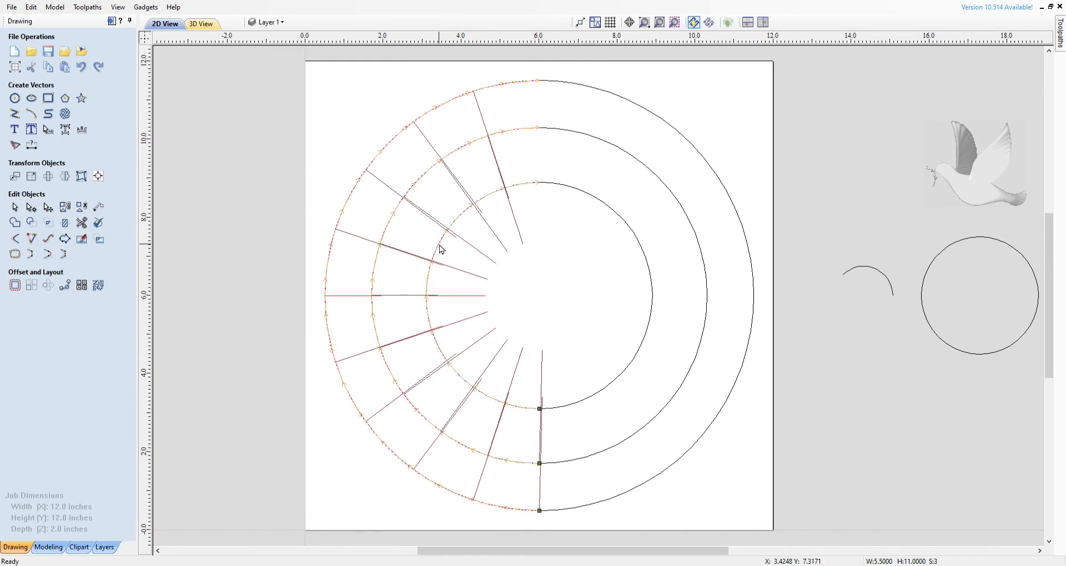
pyautogui.keyDown('shift'); pyautogui.click(880, 276); pyautogui.keyUp('shift')
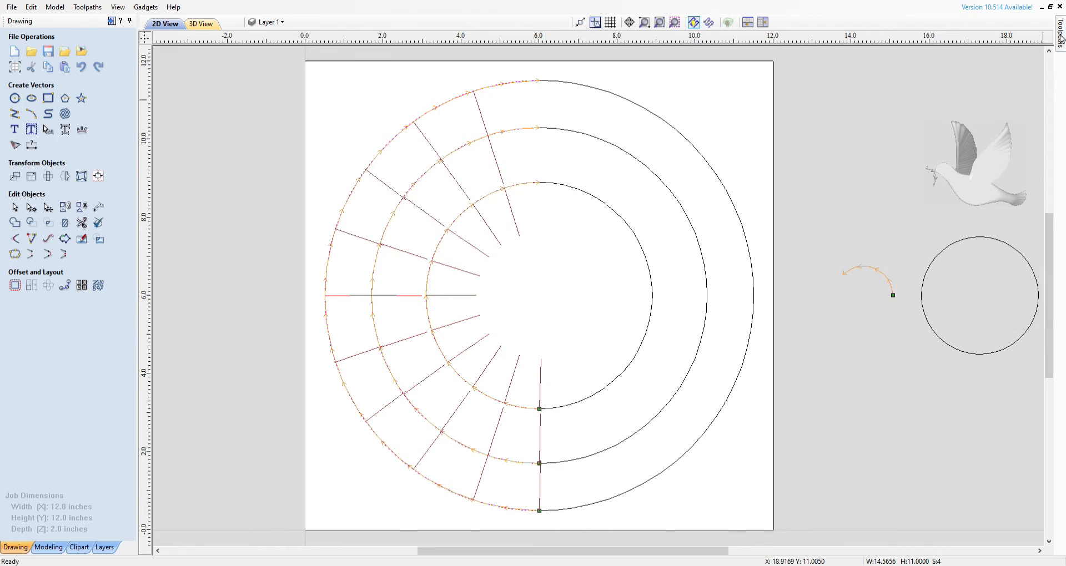
pyautogui.moveTo(1060, 39)
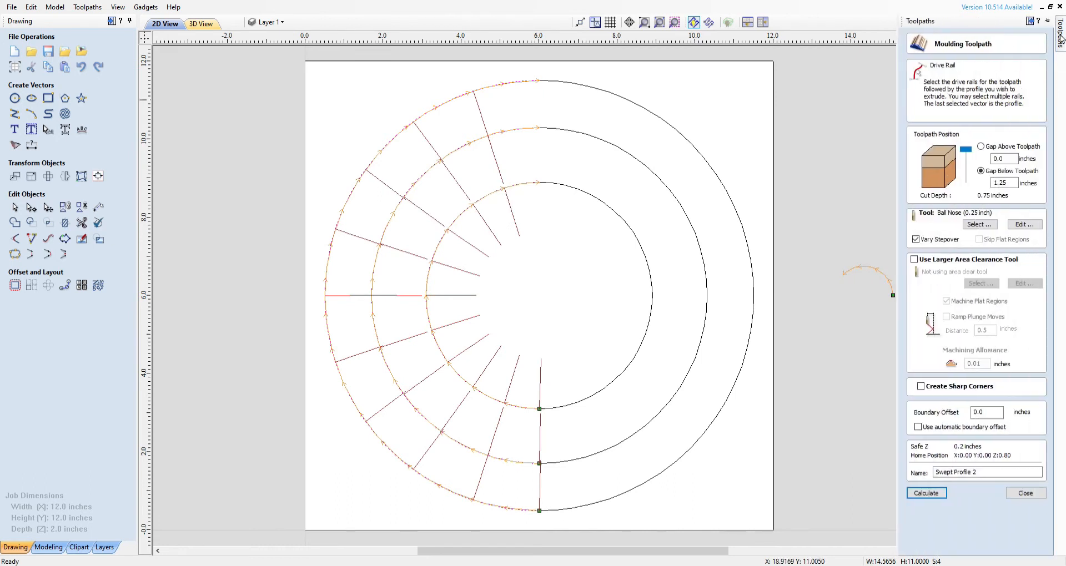
pyautogui.click(981, 147)
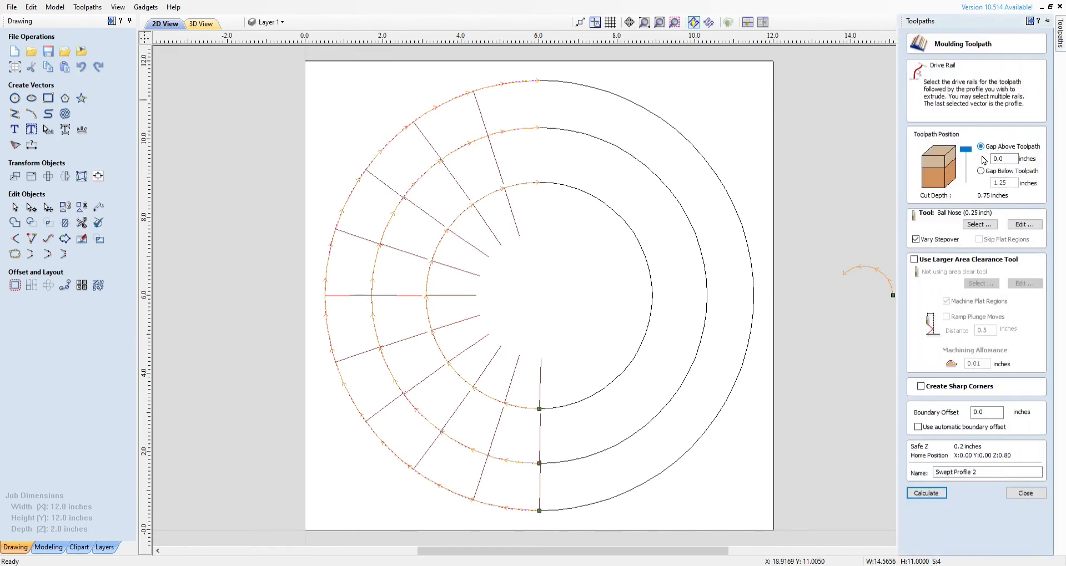
pyautogui.click(930, 494)
pyautogui.click(926, 493)
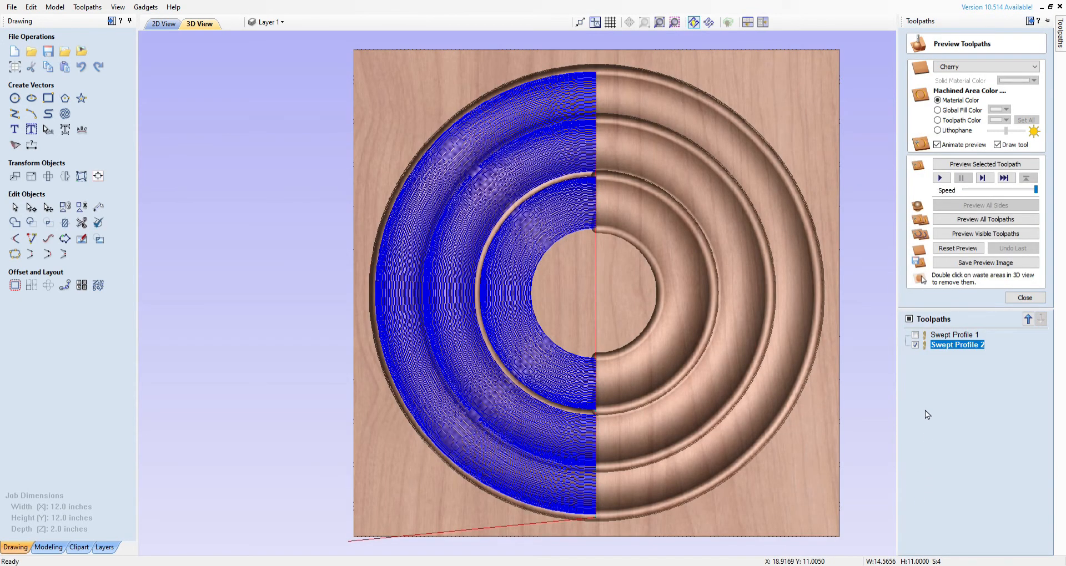
# Reset the preview, simulate all toolpaths to examine the three complete ring mouldings, and go back to the 2D view.
pyautogui.click(951, 248)
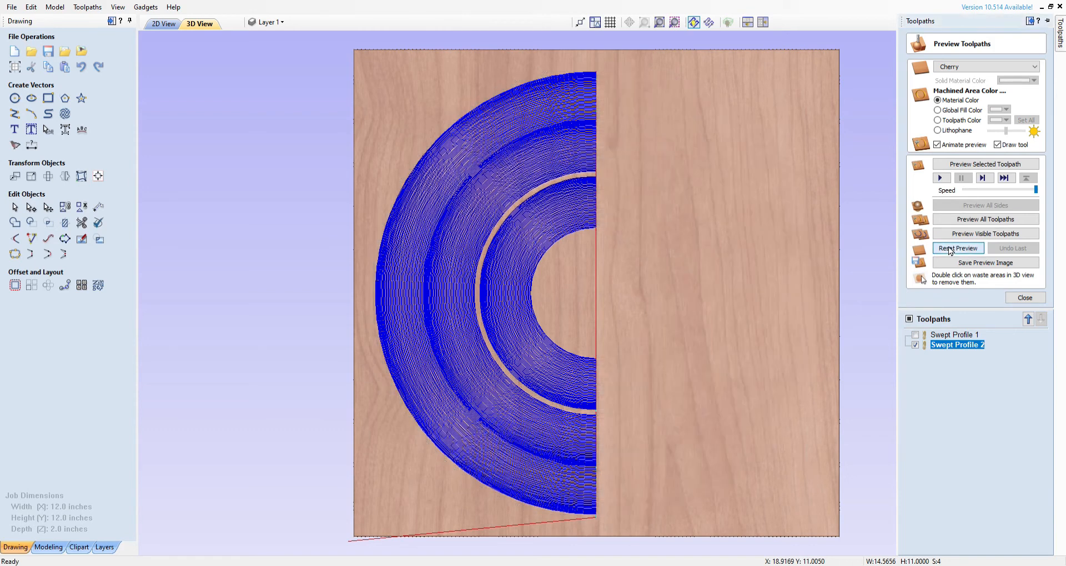
pyautogui.click(959, 221)
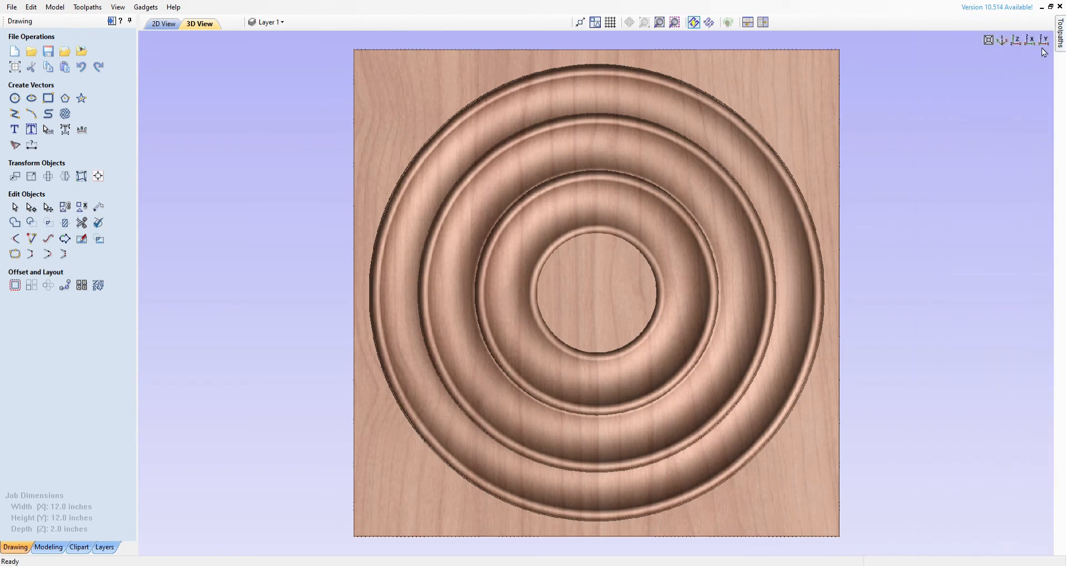
pyautogui.click(161, 24)
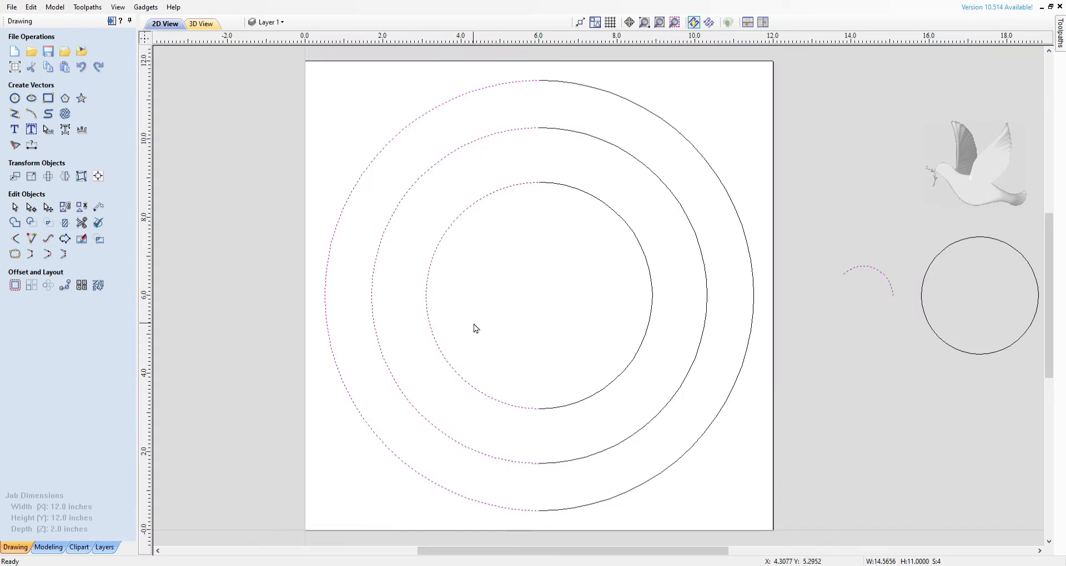
# Move the separate 3-inch circle inside the concentric circles and center it on the material in both directions.
pyautogui.click(931, 328)
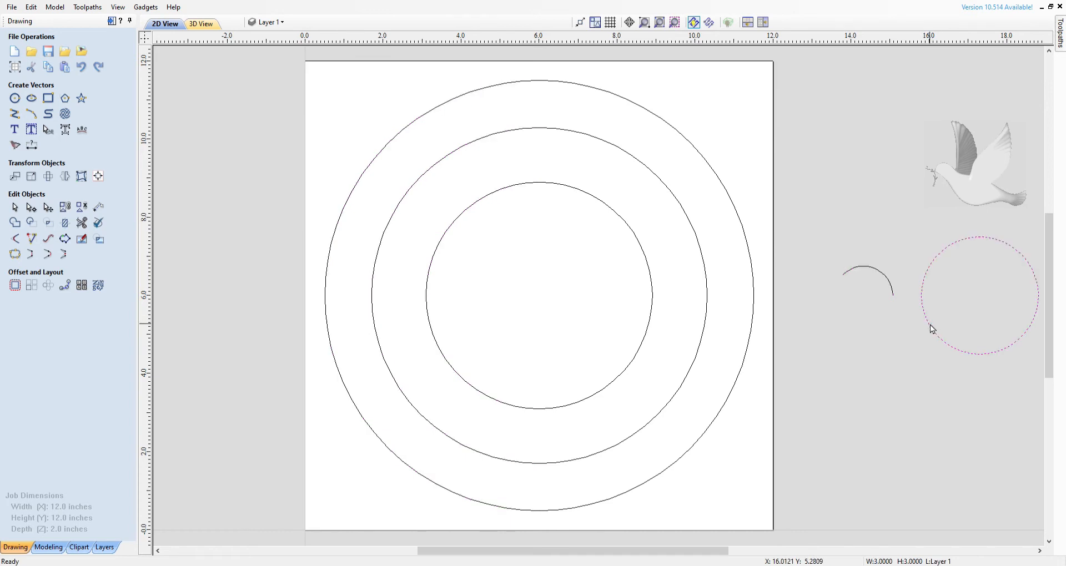
pyautogui.press('Left')
pyautogui.press('Left')
pyautogui.press('Left')
pyautogui.press('Left')
pyautogui.press('Left')
pyautogui.press('Left')
pyautogui.press('Left')
pyautogui.press('Left')
pyautogui.press('Left')
pyautogui.press('Left')
pyautogui.press('Left')
pyautogui.press('Left')
pyautogui.press('Left')
pyautogui.press('Left')
pyautogui.press('Left')
pyautogui.press('Left')
pyautogui.press('Left')
pyautogui.press('Left')
pyautogui.press('Left')
pyautogui.press('Left')
pyautogui.press('Left')
pyautogui.press('Left')
pyautogui.press('Left')
pyautogui.press('Left')
pyautogui.press('Left')
pyautogui.press('Left')
pyautogui.press('Left')
pyautogui.press('Left')
pyautogui.press('Left')
pyautogui.press('Left')
pyautogui.press('Left')
pyautogui.press('Left')
pyautogui.press('Left')
pyautogui.press('Left')
pyautogui.press('Left')
pyautogui.press('Left')
pyautogui.press('Left')
pyautogui.press('Left')
pyautogui.press('Left')
pyautogui.press('Left')
pyautogui.press('Left')
pyautogui.press('Left')
pyautogui.press('Left')
pyautogui.press('Left')
pyautogui.press('Left')
pyautogui.press('Left')
pyautogui.press('Left')
pyautogui.press('Left')
pyautogui.press('Left')
pyautogui.press('Left')
pyautogui.press('Left')
pyautogui.press('Left')
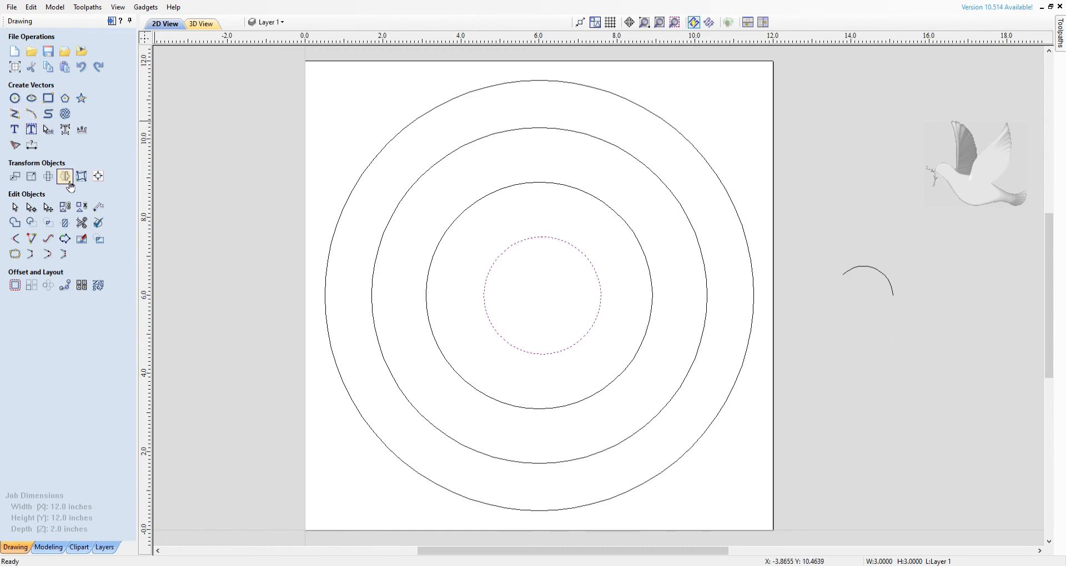
pyautogui.click(98, 175)
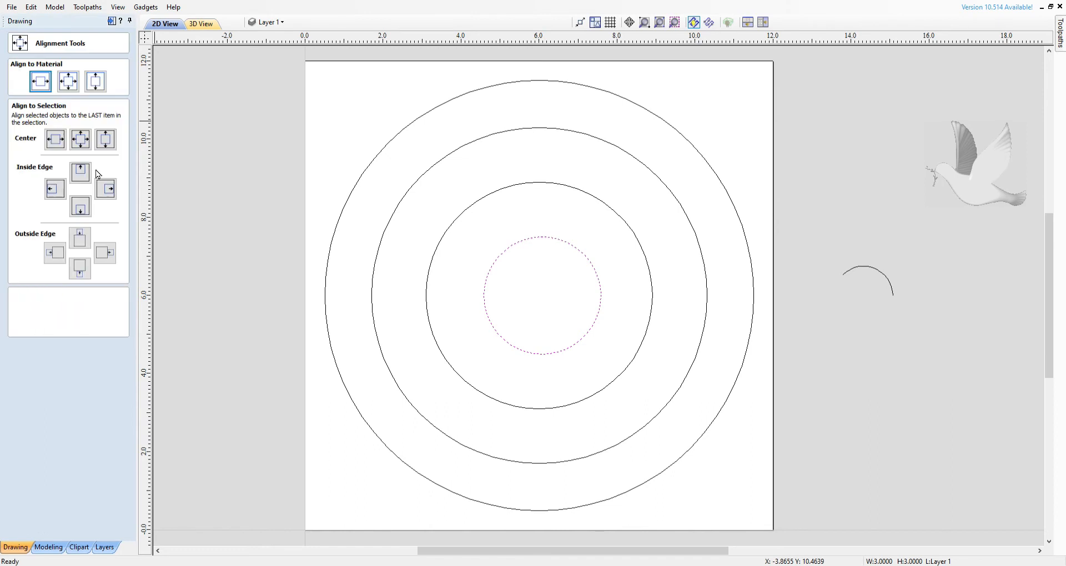
pyautogui.click(67, 83)
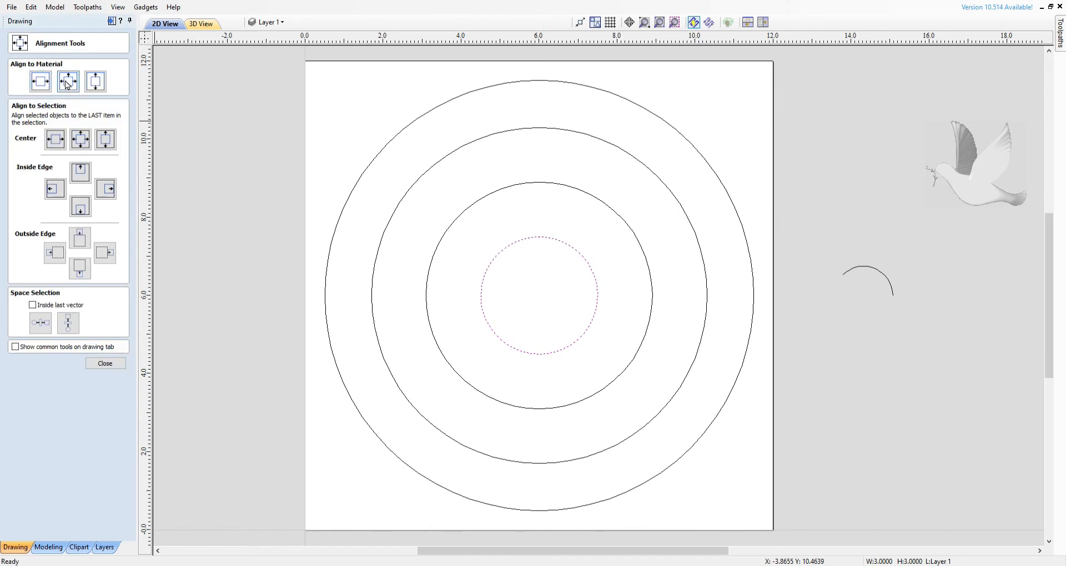
pyautogui.click(105, 364)
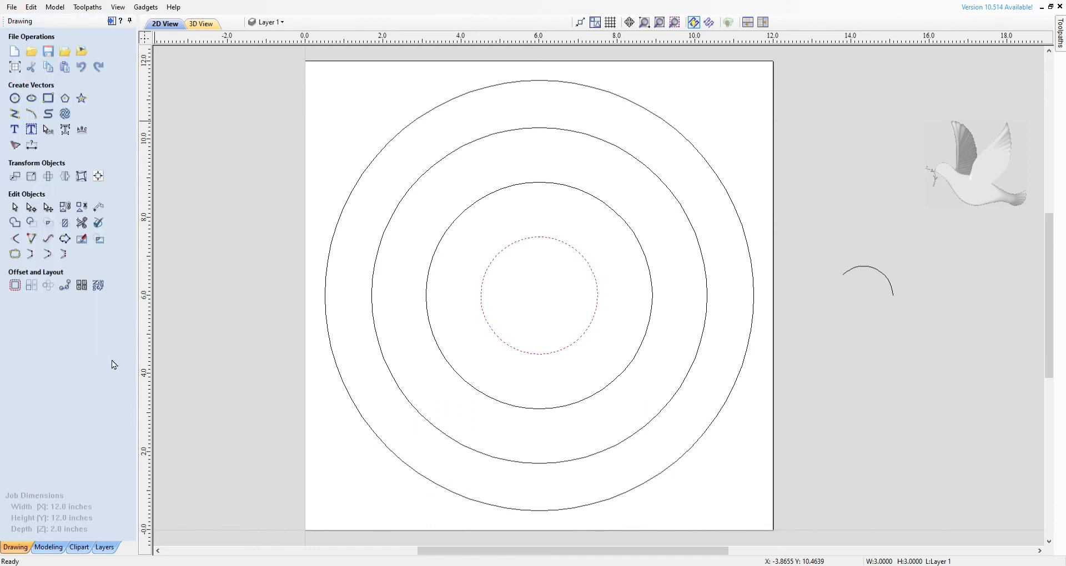
# Move the dove component into the small central circle and deselect it.
pyautogui.click(972, 193)
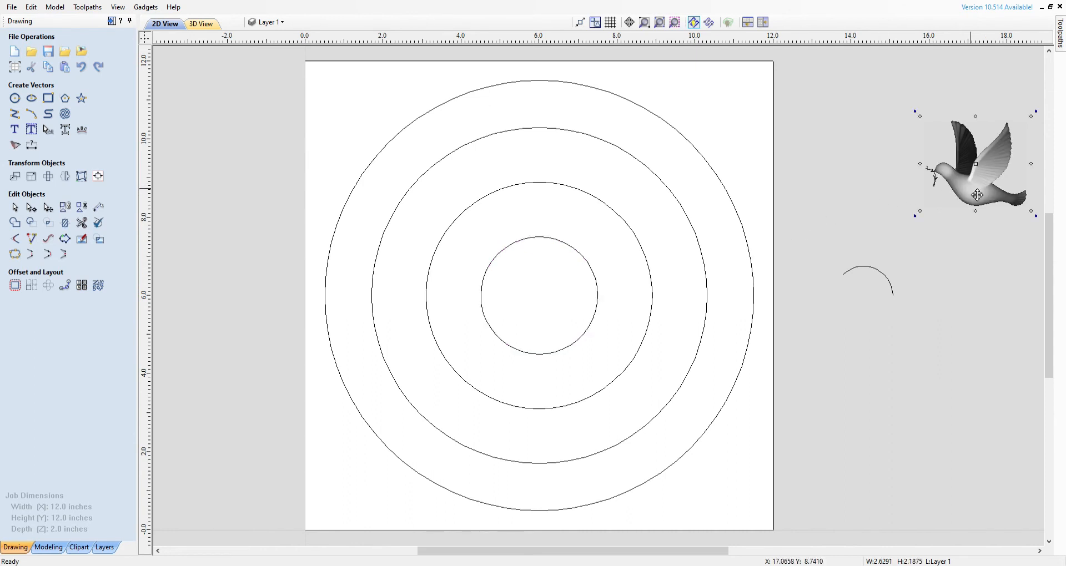
pyautogui.moveTo(972, 193); pyautogui.dragTo(534, 325)
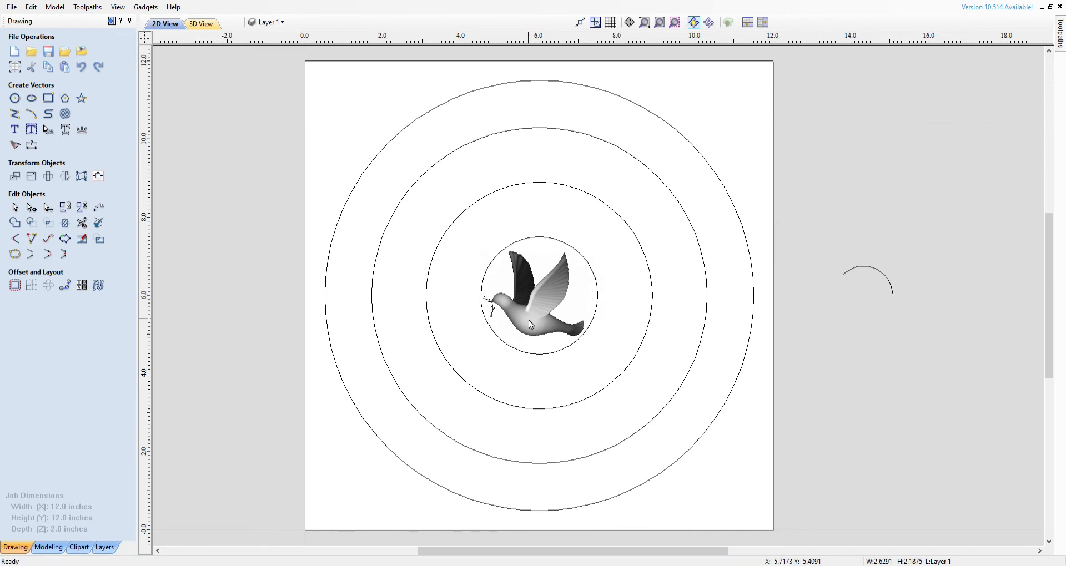
pyautogui.click(849, 348)
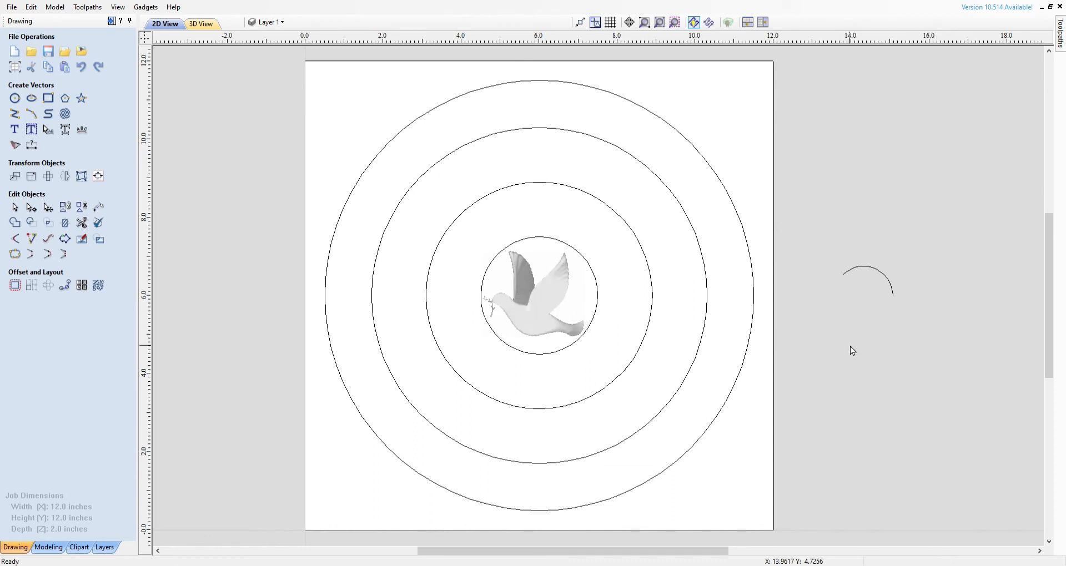
# Open the Dove component's properties to examine its shape height and base height, and close them.
pyautogui.click(551, 278)
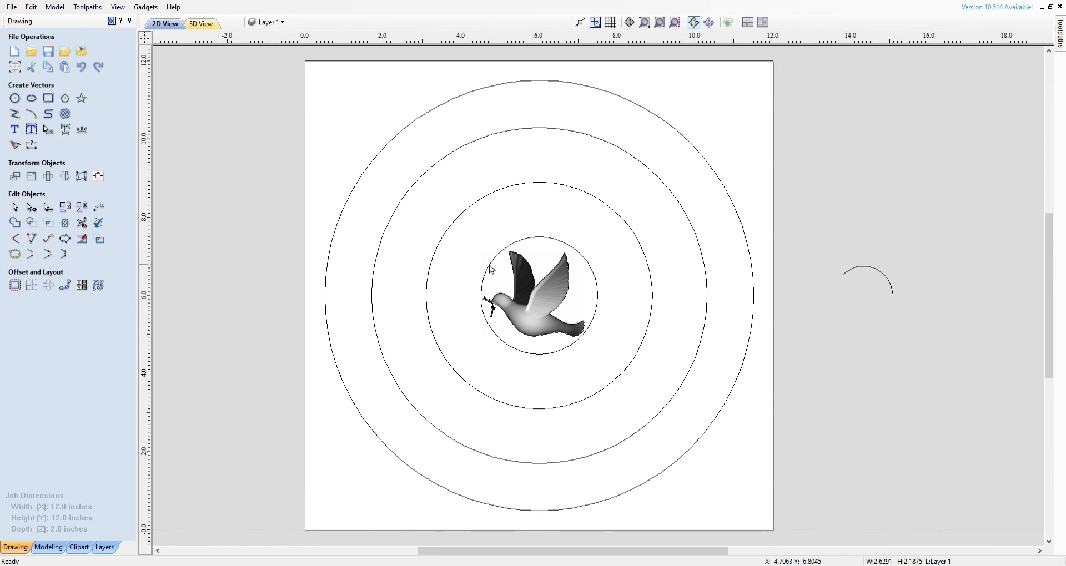
pyautogui.click(44, 550)
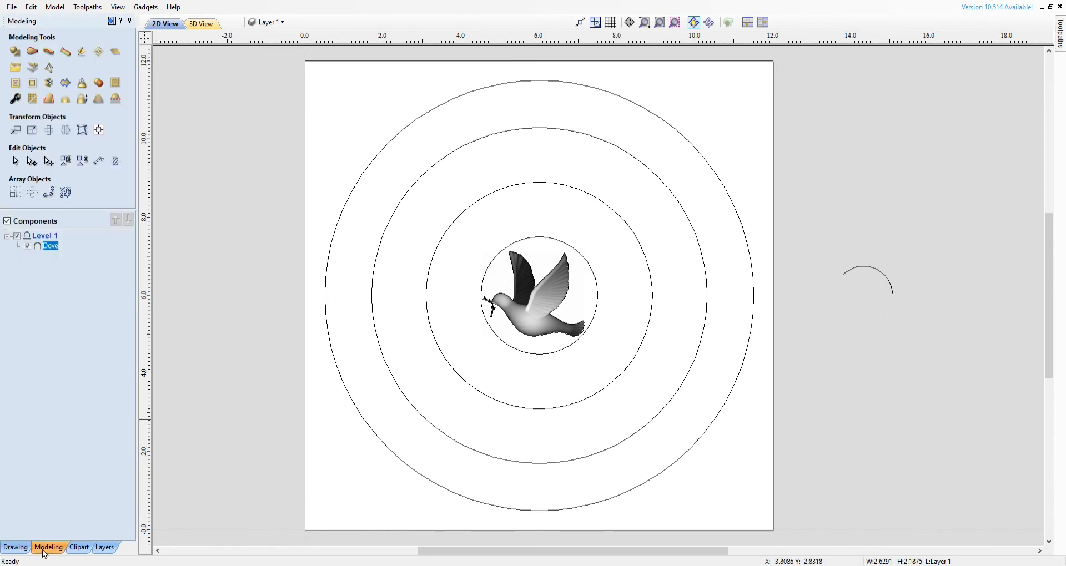
pyautogui.doubleClick(51, 247)
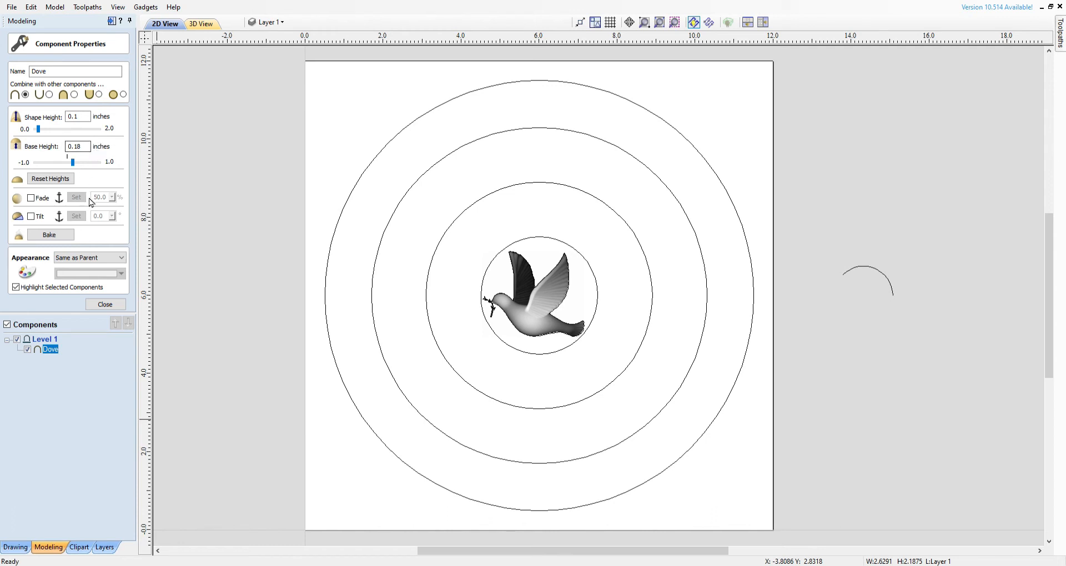
pyautogui.click(104, 305)
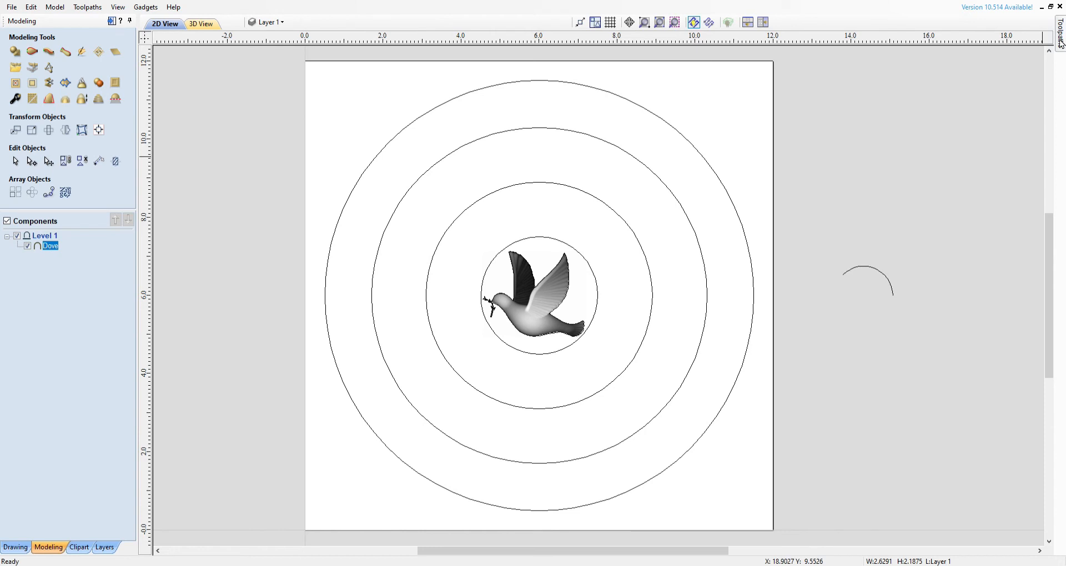
# Calculate a Finish Machining toolpath for the dove with the 0.125 inch Ball Nose, Model Boundary and Raster strategy at 10.0 degrees.
pyautogui.moveTo(1060, 44)
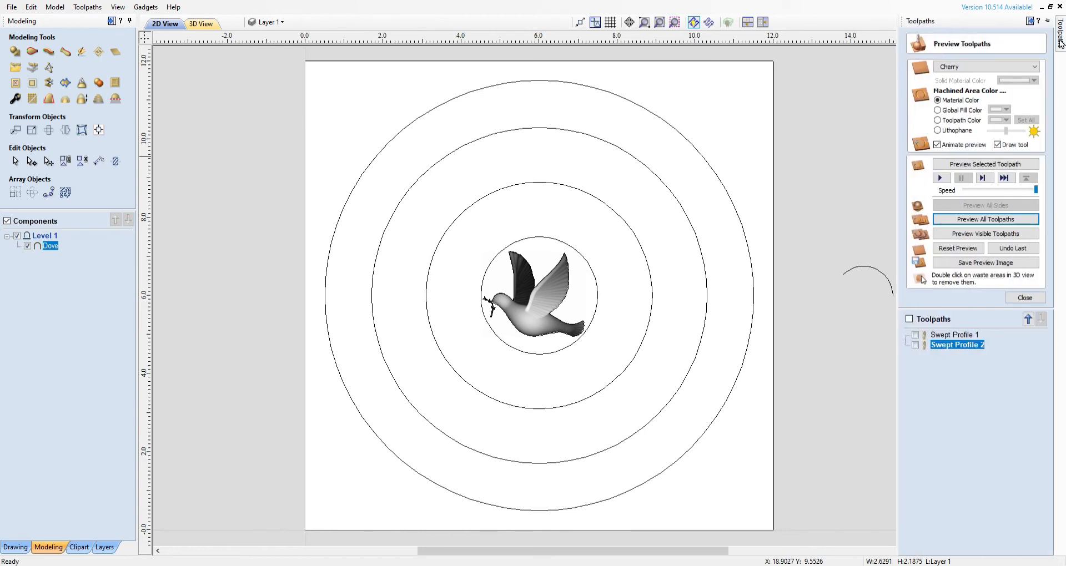
pyautogui.click(1022, 298)
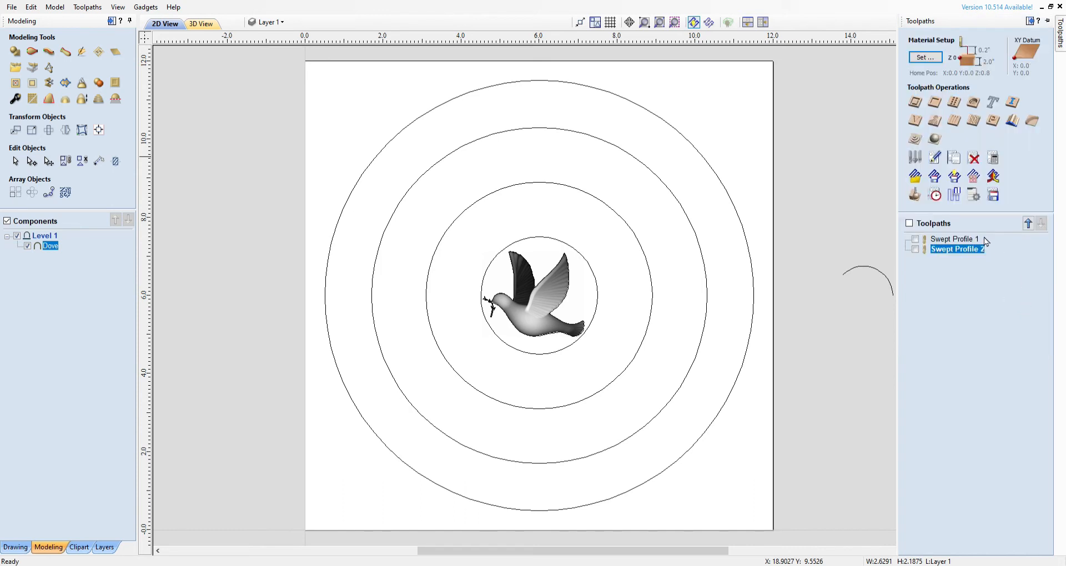
pyautogui.click(936, 139)
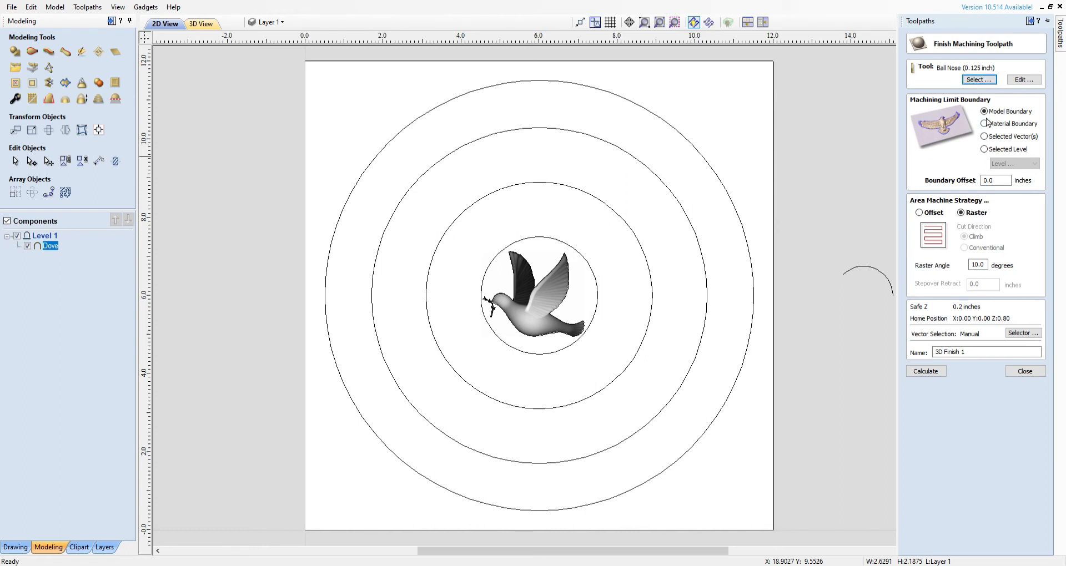
pyautogui.click(924, 375)
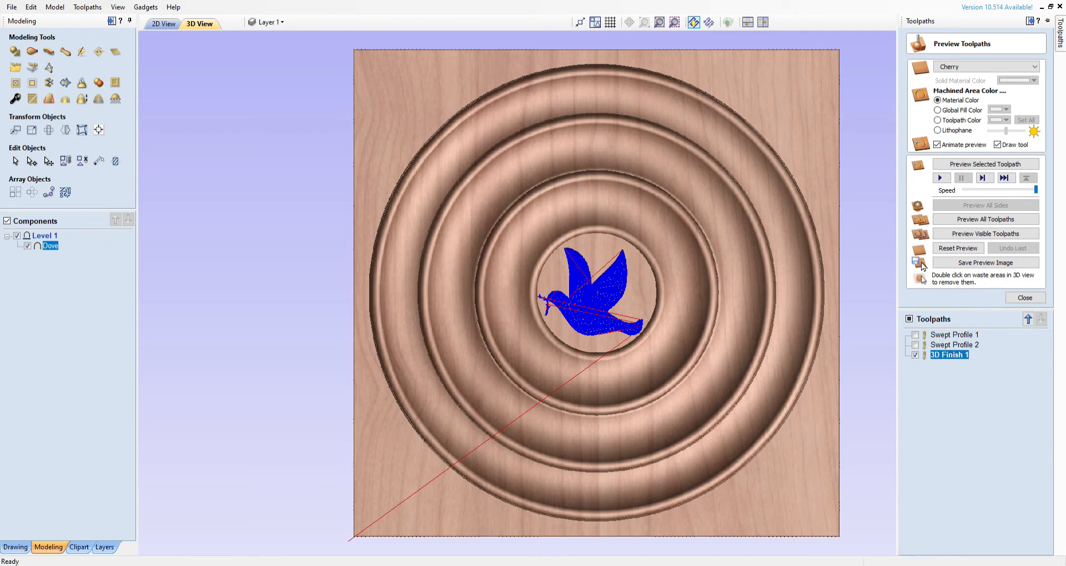
# Check the settings of the 3D Finish 1 toolpath, then reset the simulation and preview all toolpaths together.
pyautogui.doubleClick(947, 355)
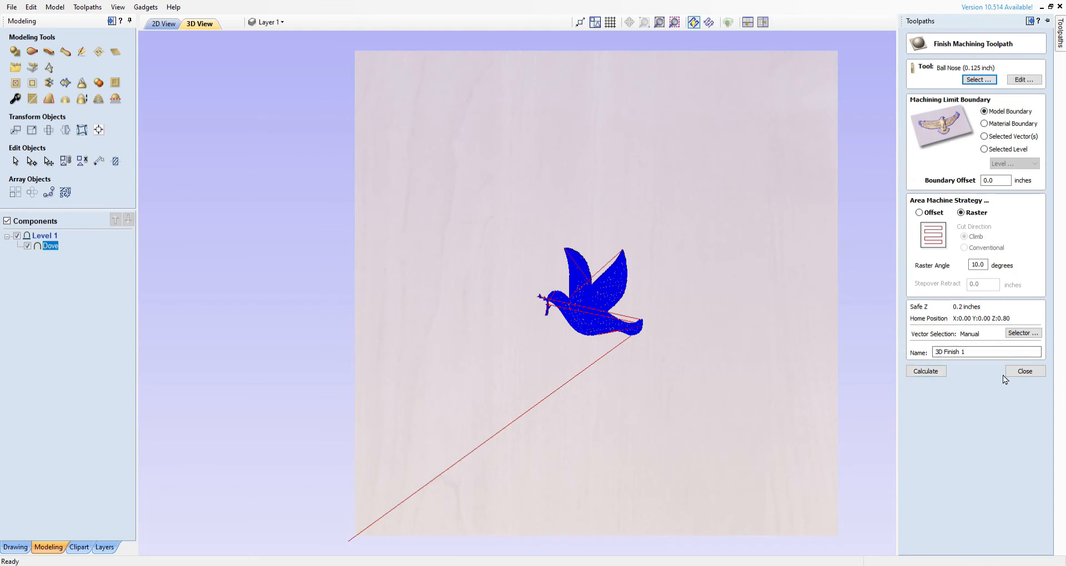
pyautogui.click(1022, 371)
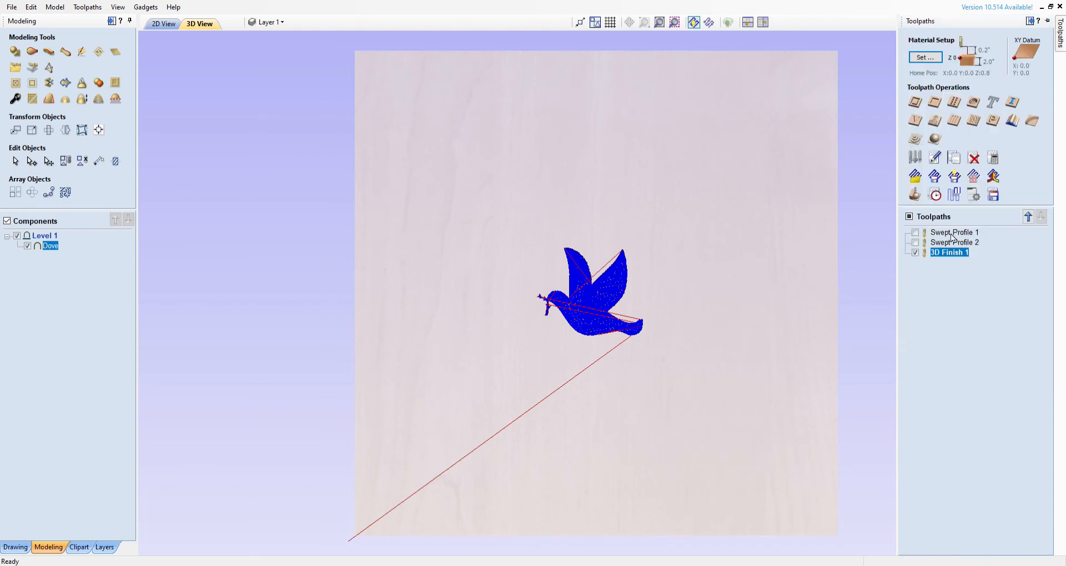
pyautogui.click(915, 193)
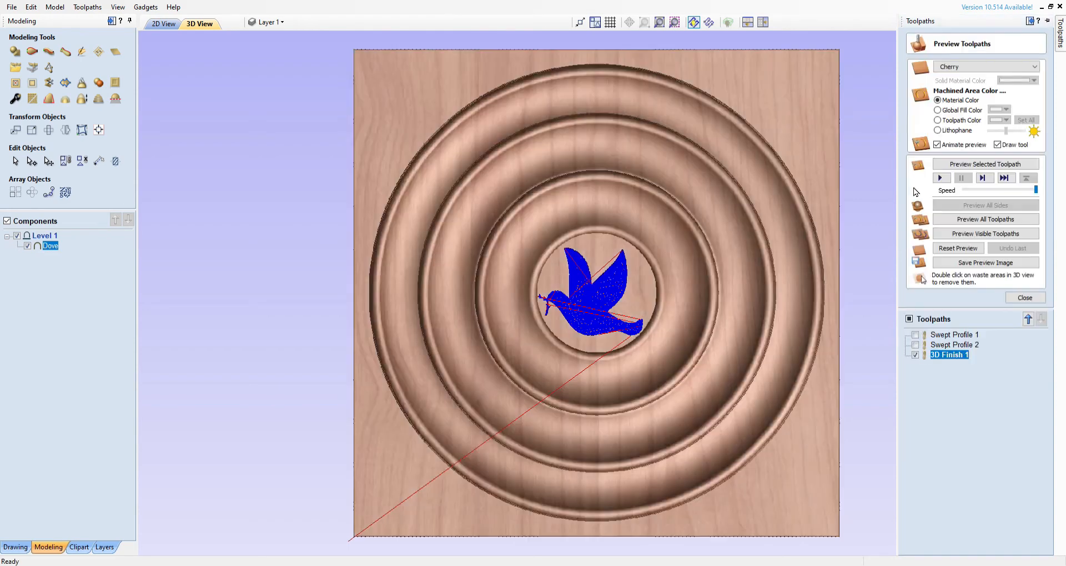
pyautogui.click(956, 249)
pyautogui.click(976, 221)
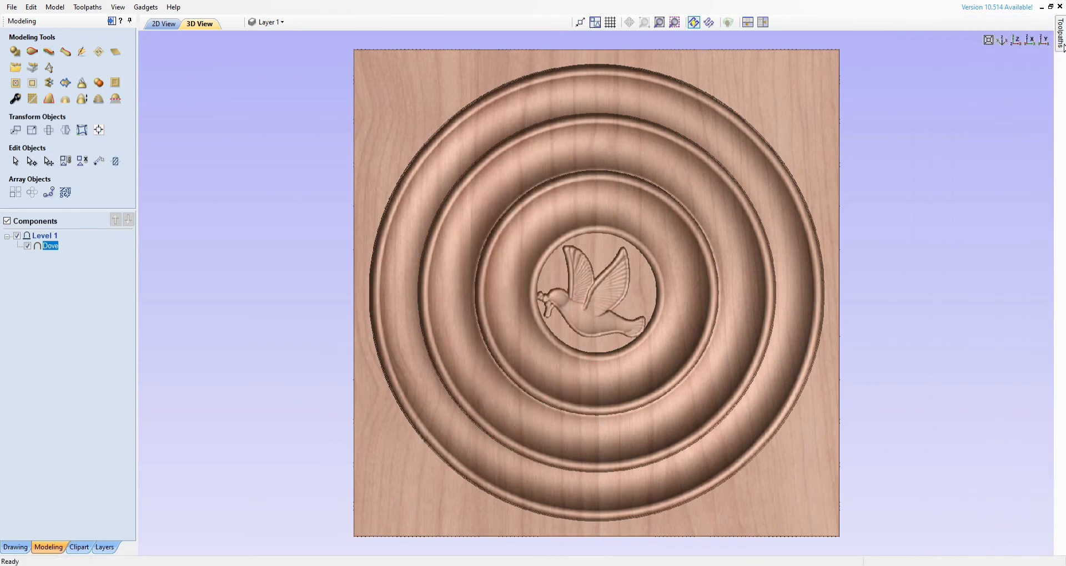
pyautogui.moveTo(1061, 47)
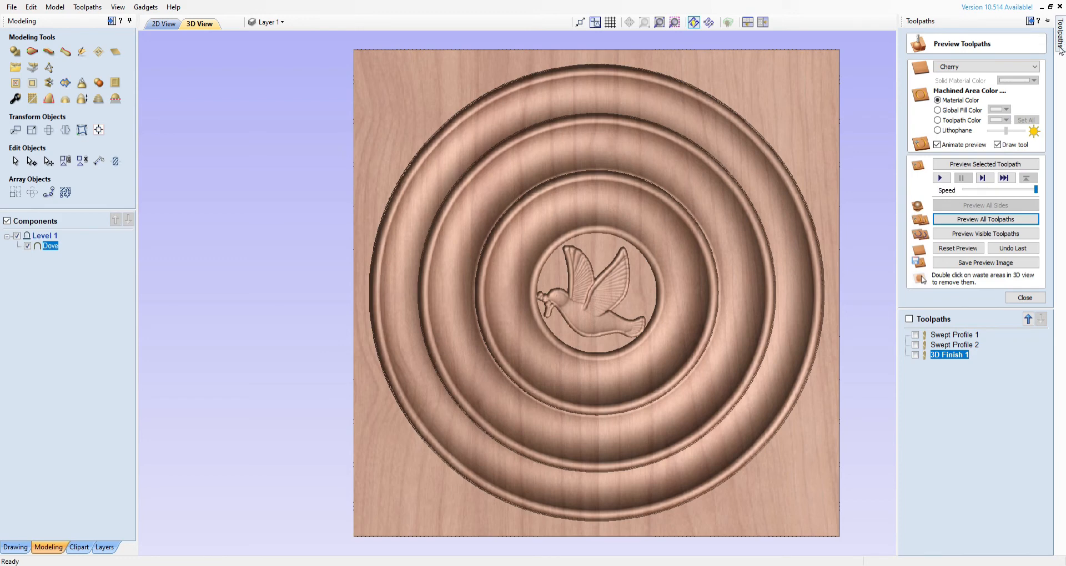
pyautogui.click(1025, 298)
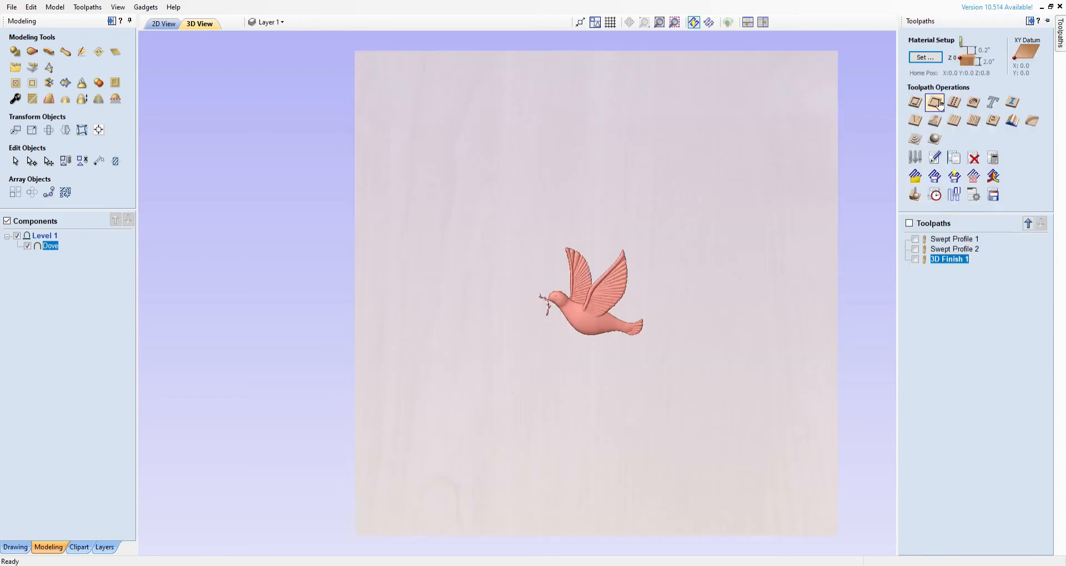
# Calculate a 0.28 inch deep Pocket toolpath between the small central circle and the dove outline, using the 0.25 and 0.125 inch End Mills.
pyautogui.click(935, 103)
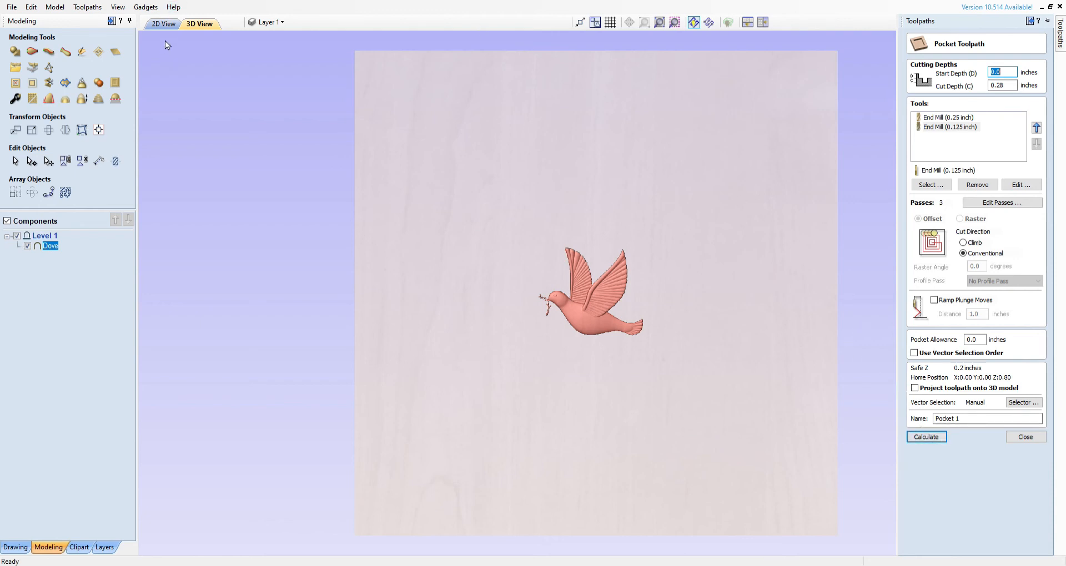
pyautogui.click(165, 25)
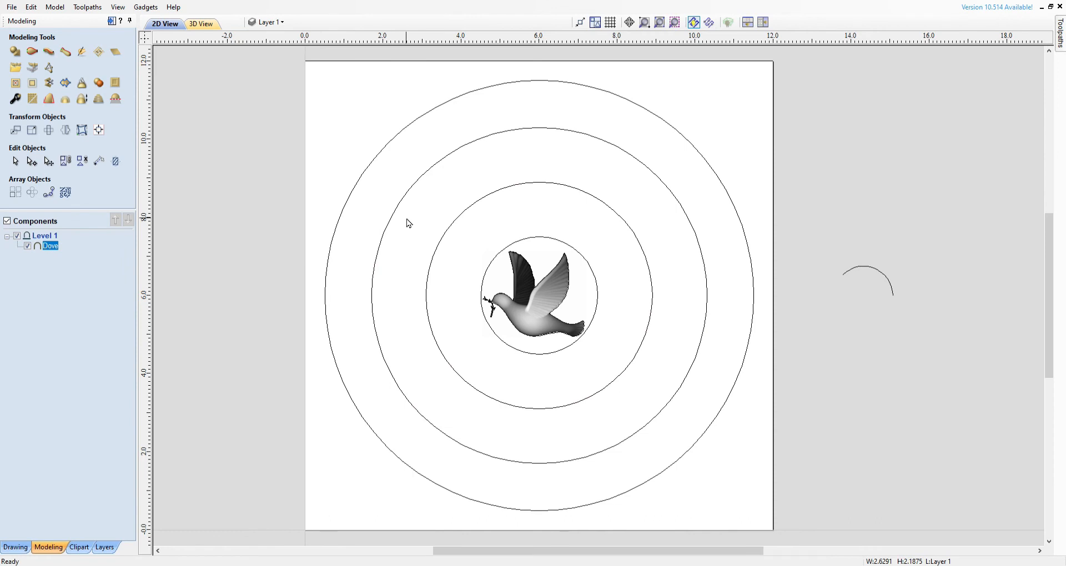
pyautogui.click(523, 243)
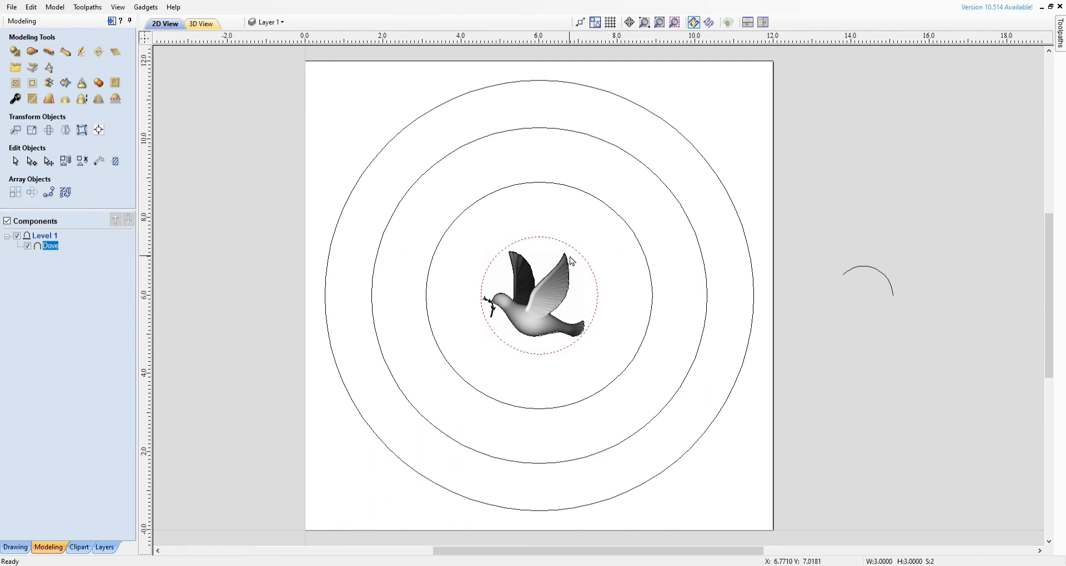
pyautogui.keyDown('shift'); pyautogui.click(567, 291); pyautogui.keyUp('shift')
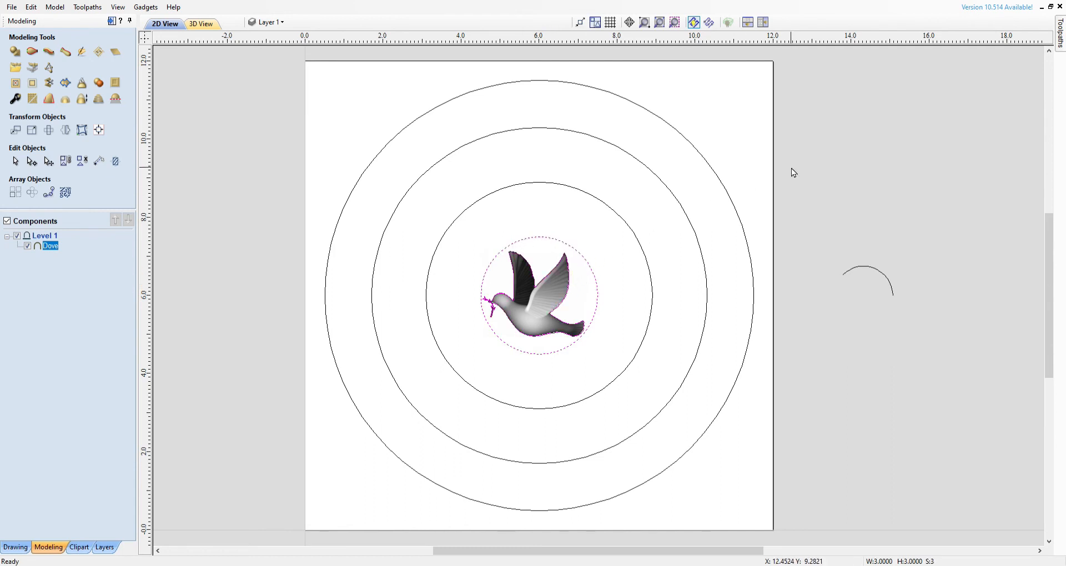
pyautogui.moveTo(1059, 38)
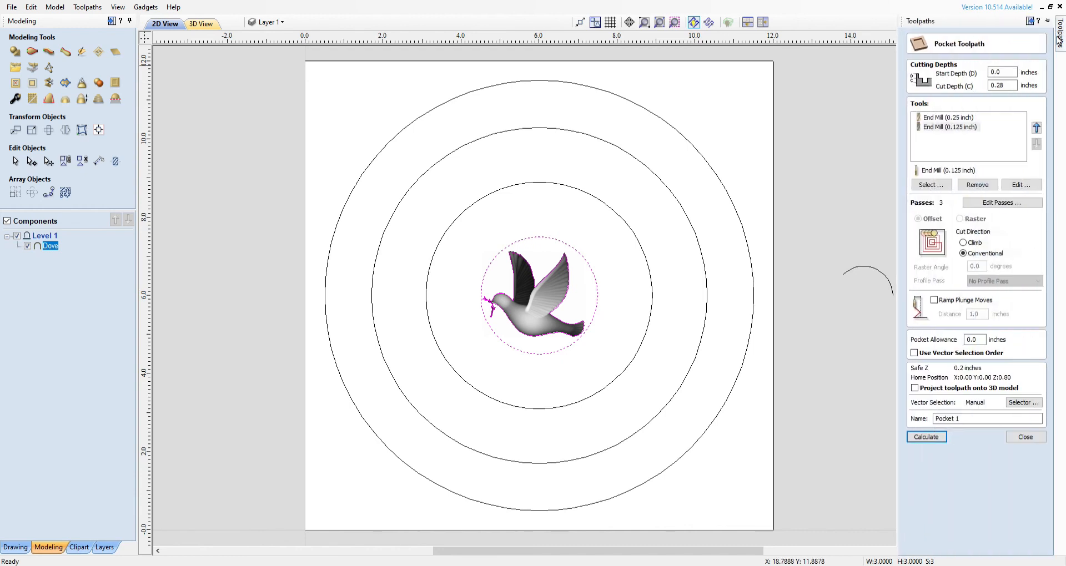
pyautogui.click(927, 436)
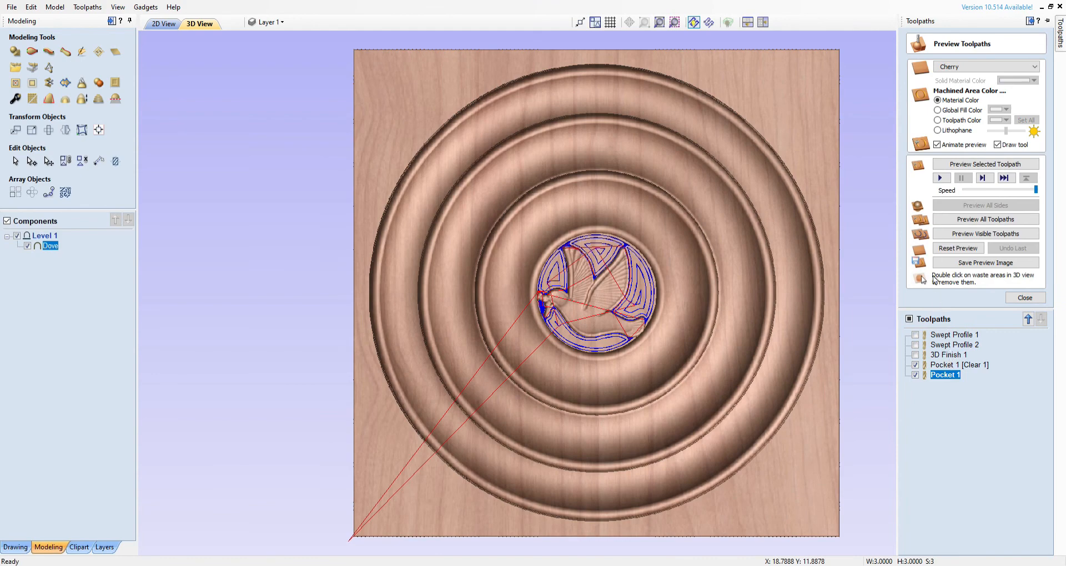
# Reset the simulation, preview all toolpaths including the pocket, and inspect the carved piece from an angle.
pyautogui.click(951, 249)
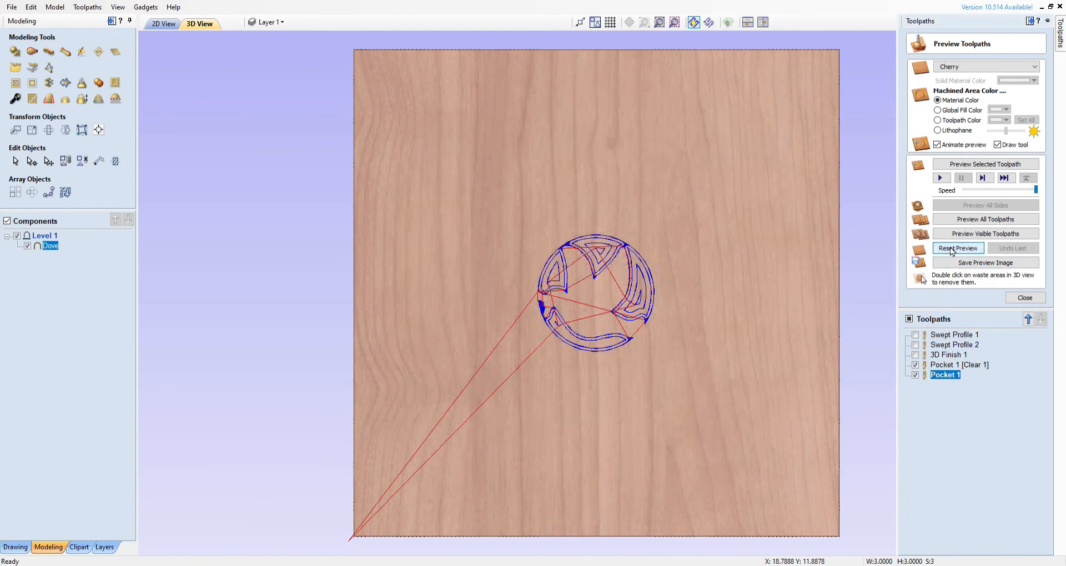
pyautogui.click(967, 220)
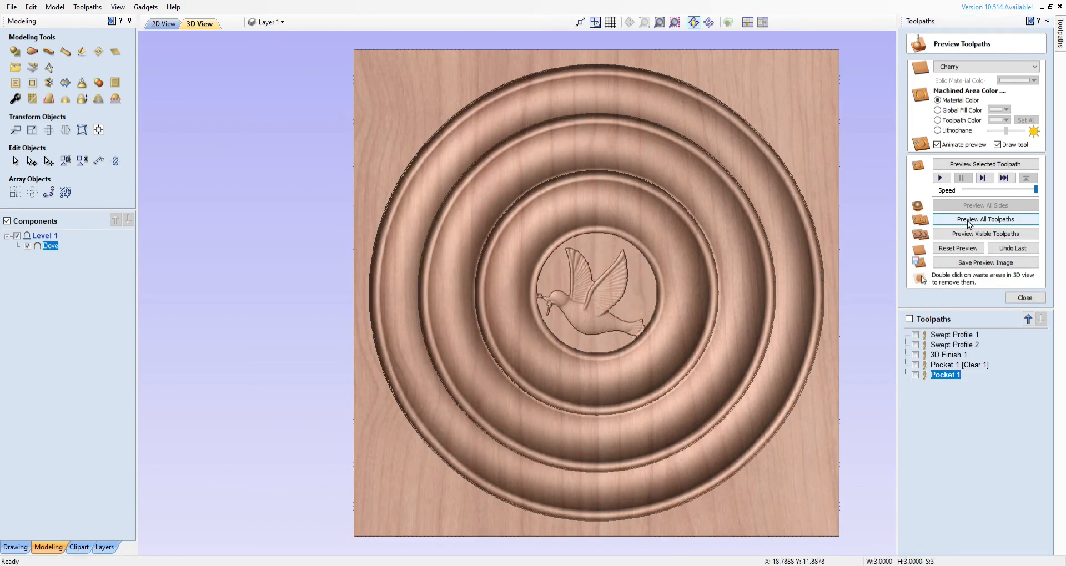
pyautogui.moveTo(551, 315); pyautogui.dragTo(577, 360)
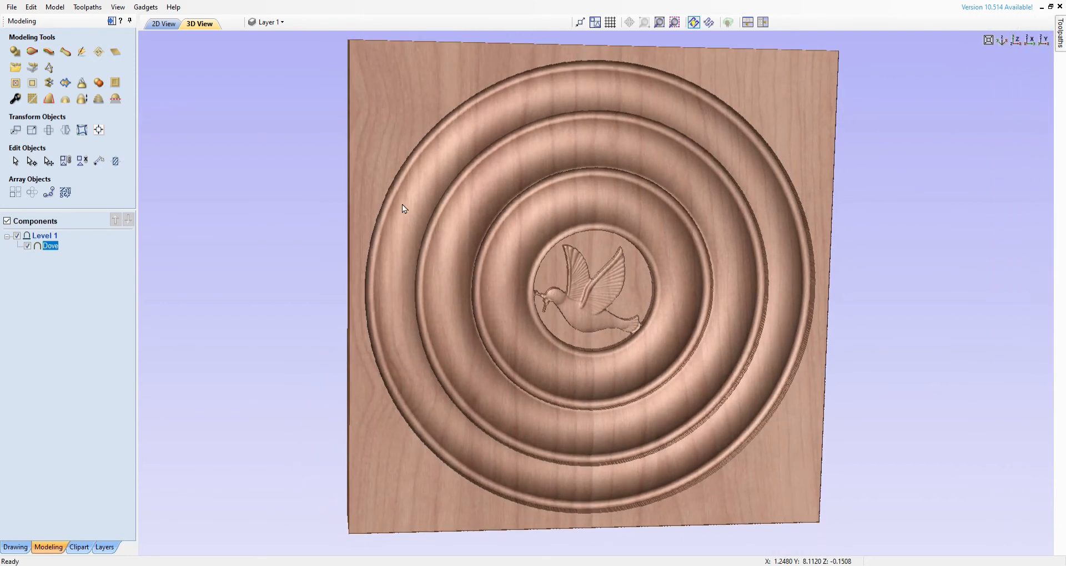
pyautogui.moveTo(365, 129); pyautogui.dragTo(438, 145)
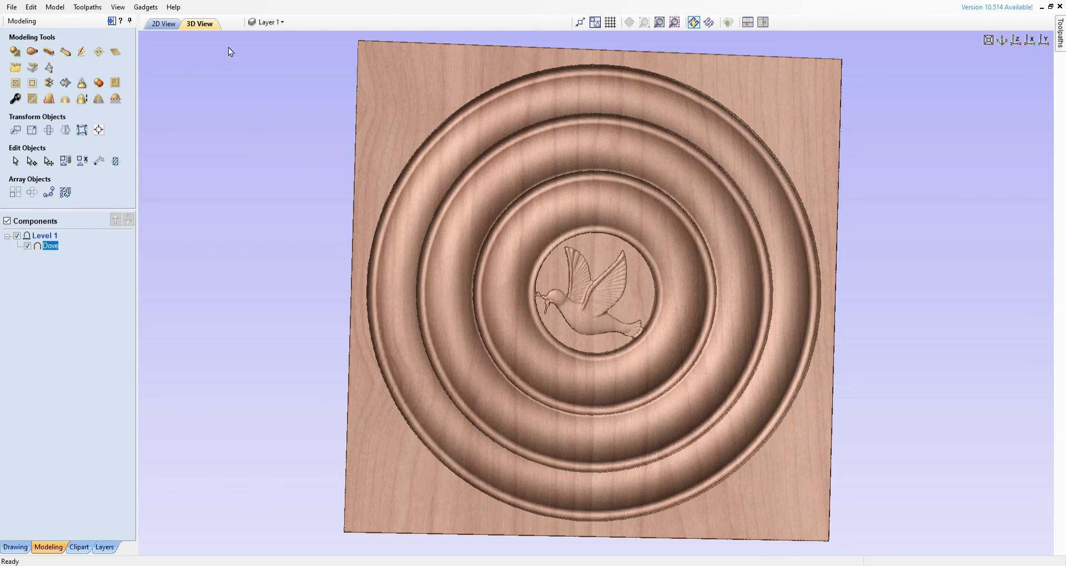
# Draw a 1.5 inch diameter circle centered at X 6.0, Y 6.0 in the 2D view.
pyautogui.click(166, 27)
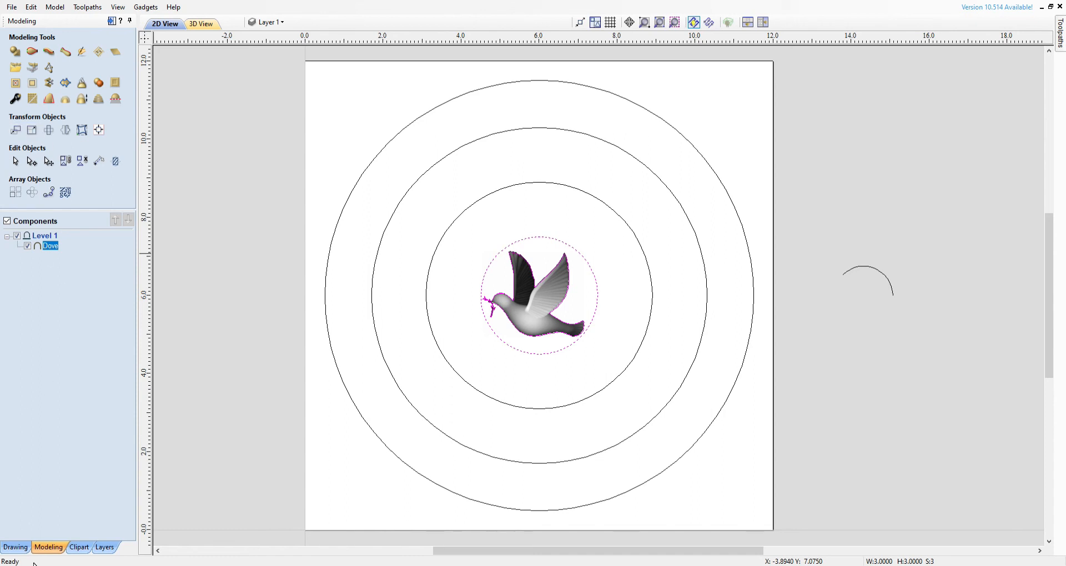
pyautogui.click(16, 547)
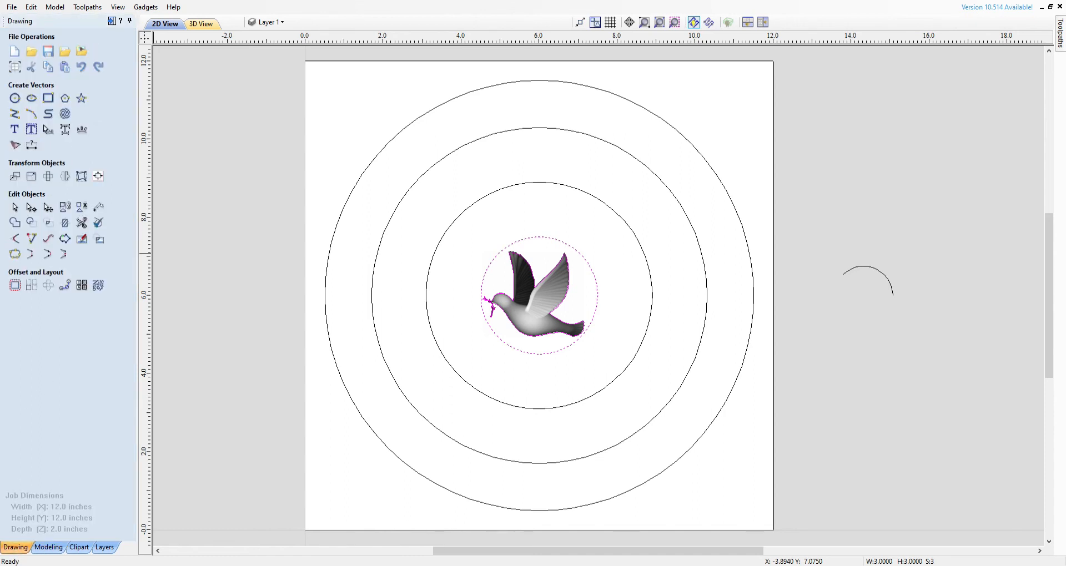
pyautogui.click(15, 98)
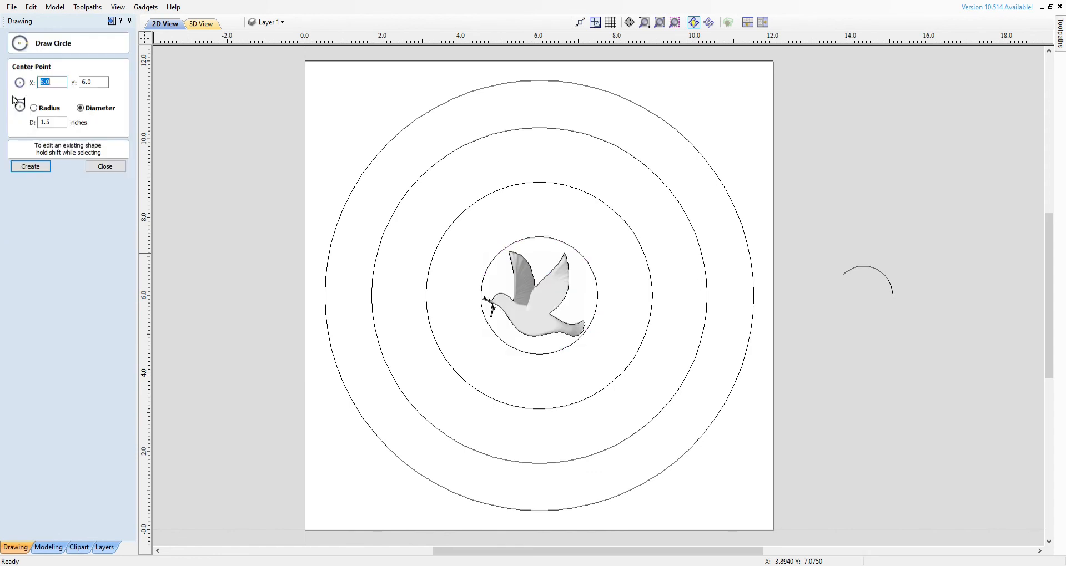
pyautogui.click(28, 167)
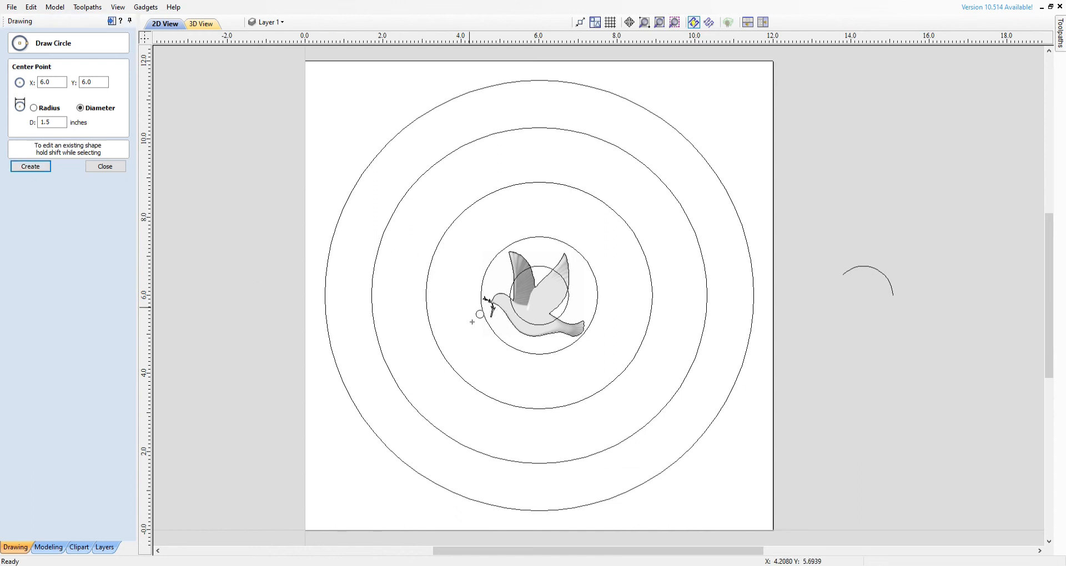
pyautogui.click(107, 166)
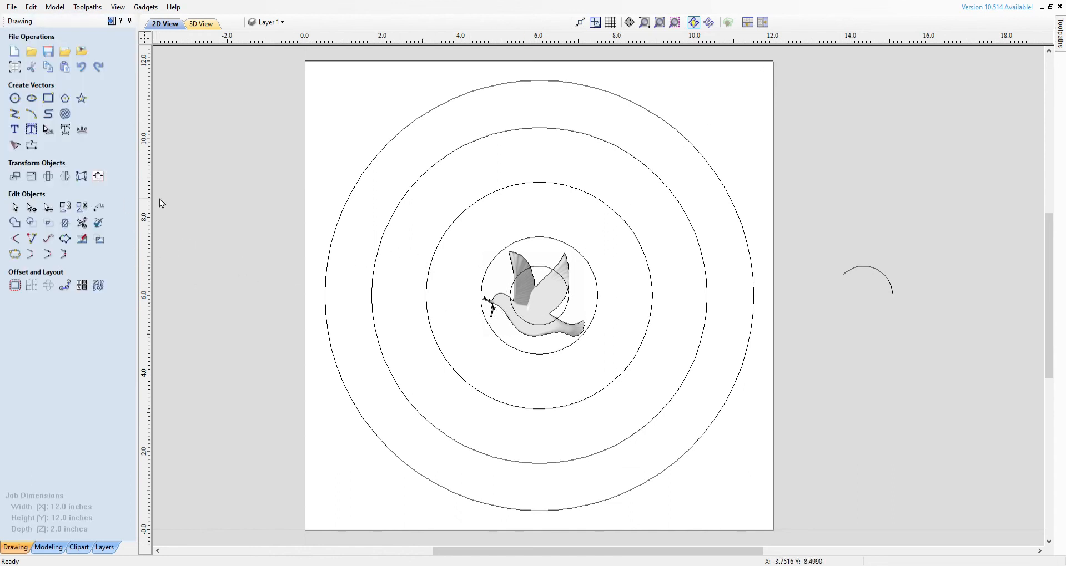
# Move the 1.5 inch circle off the material to just below the existing arc profile and deselect it.
pyautogui.click(536, 269)
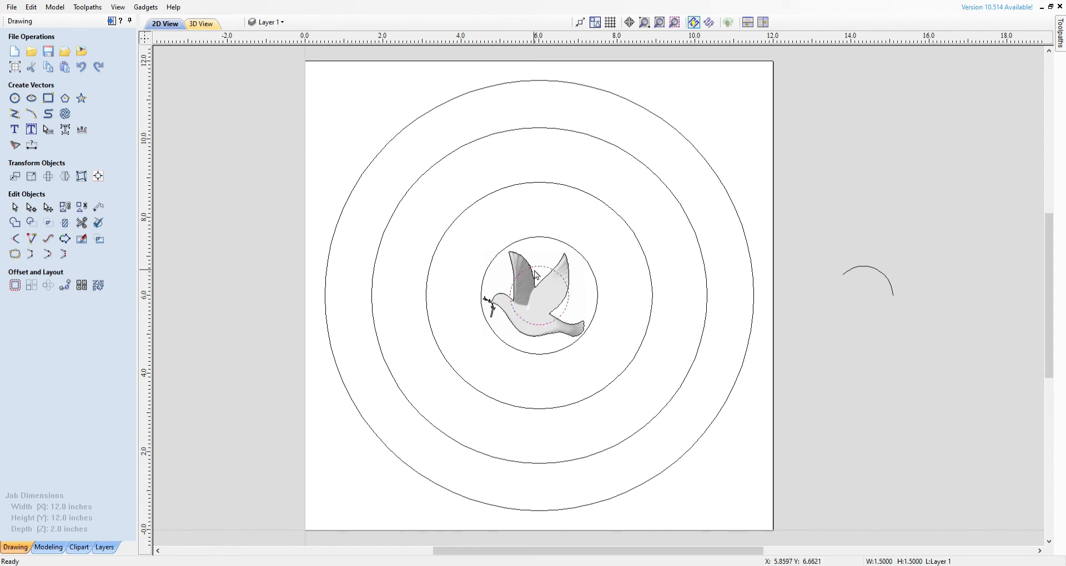
pyautogui.press('Right')
pyautogui.press('Right')
pyautogui.press('Right')
pyautogui.press('Right')
pyautogui.press('Right')
pyautogui.press('Right')
pyautogui.press('Right')
pyautogui.press('Right')
pyautogui.press('Right')
pyautogui.press('Right')
pyautogui.press('Right')
pyautogui.press('Right')
pyautogui.press('Right')
pyautogui.press('Right')
pyautogui.press('Right')
pyautogui.press('Right')
pyautogui.press('Right')
pyautogui.press('Right')
pyautogui.press('Right')
pyautogui.press('Right')
pyautogui.press('Right')
pyautogui.press('Right')
pyautogui.press('Right')
pyautogui.press('Right')
pyautogui.press('Right')
pyautogui.press('Right')
pyautogui.press('Right')
pyautogui.press('Right')
pyautogui.press('Right')
pyautogui.press('Right')
pyautogui.press('Right')
pyautogui.press('Right')
pyautogui.press('Right')
pyautogui.press('Right')
pyautogui.press('Right')
pyautogui.press('Right')
pyautogui.press('Right')
pyautogui.press('Right')
pyautogui.press('Right')
pyautogui.press('Right')
pyautogui.press('Right')
pyautogui.press('Right')
pyautogui.press('Right')
pyautogui.press('Right')
pyautogui.press('Right')
pyautogui.press('Right')
pyautogui.press('Right')
pyautogui.press('Right')
pyautogui.press('Right')
pyautogui.press('Right')
pyautogui.press('Right')
pyautogui.press('Right')
pyautogui.press('Right')
pyautogui.press('Right')
pyautogui.press('Right')
pyautogui.press('Right')
pyautogui.press('Right')
pyautogui.press('Right')
pyautogui.press('Right')
pyautogui.press('Right')
pyautogui.press('Down')
pyautogui.press('Down')
pyautogui.press('Down')
pyautogui.press('Down')
pyautogui.press('Down')
pyautogui.press('Down')
pyautogui.press('Down')
pyautogui.press('Down')
pyautogui.press('Down')
pyautogui.press('Down')
pyautogui.press('Down')
pyautogui.press('Down')
pyautogui.press('Down')
pyautogui.press('Down')
pyautogui.press('Down')
pyautogui.press('Down')
pyautogui.press('Down')
pyautogui.press('Down')
pyautogui.press('Down')
pyautogui.press('Down')
pyautogui.click(870, 421)
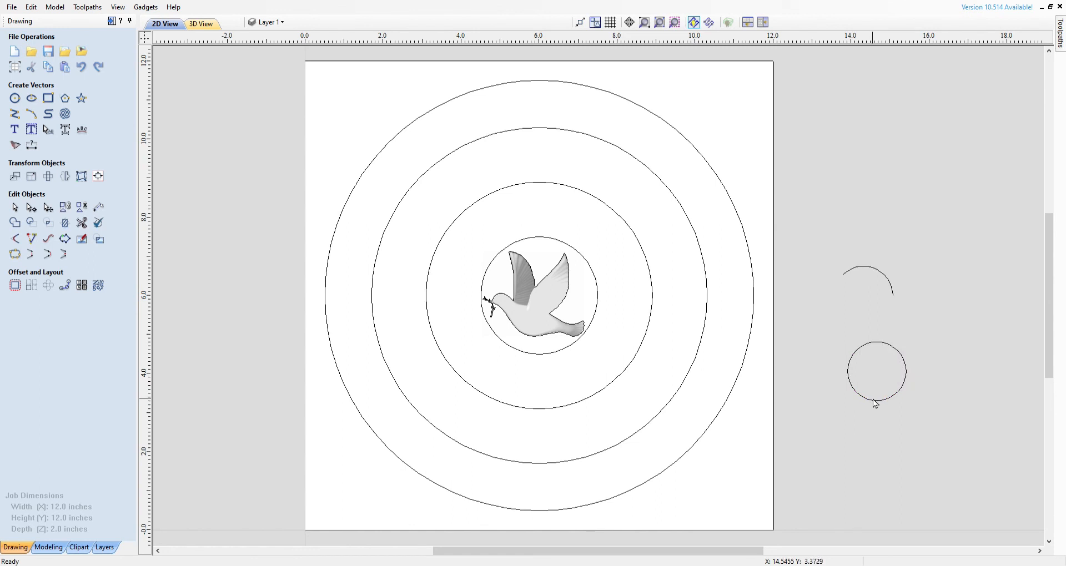
# Cut the 1.5 inch circle at its two horizontal quadrant nodes and delete the lower half.
pyautogui.click(874, 400)
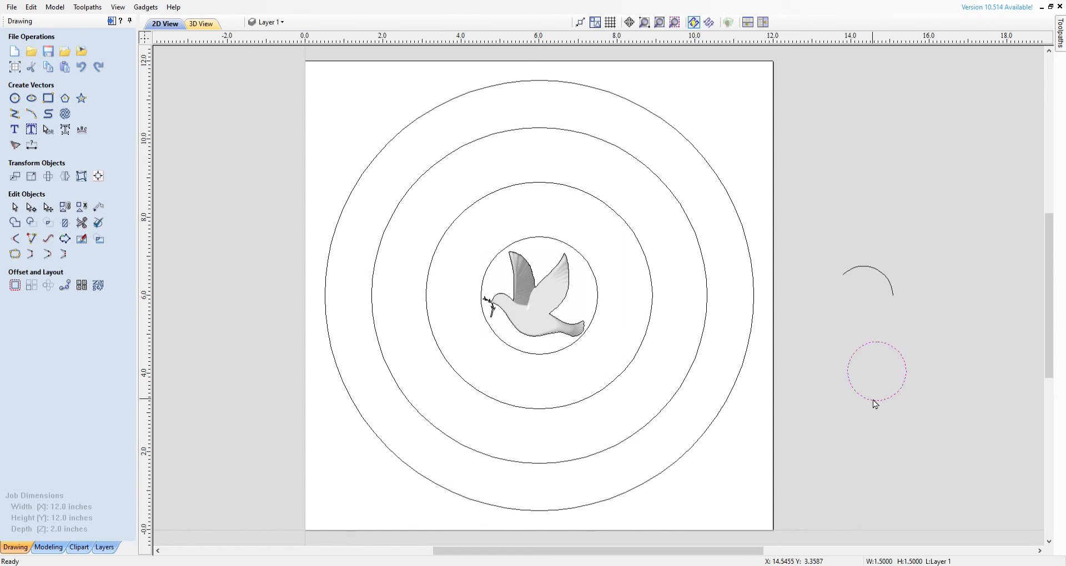
pyautogui.doubleClick(876, 401)
pyautogui.rightClick(847, 375)
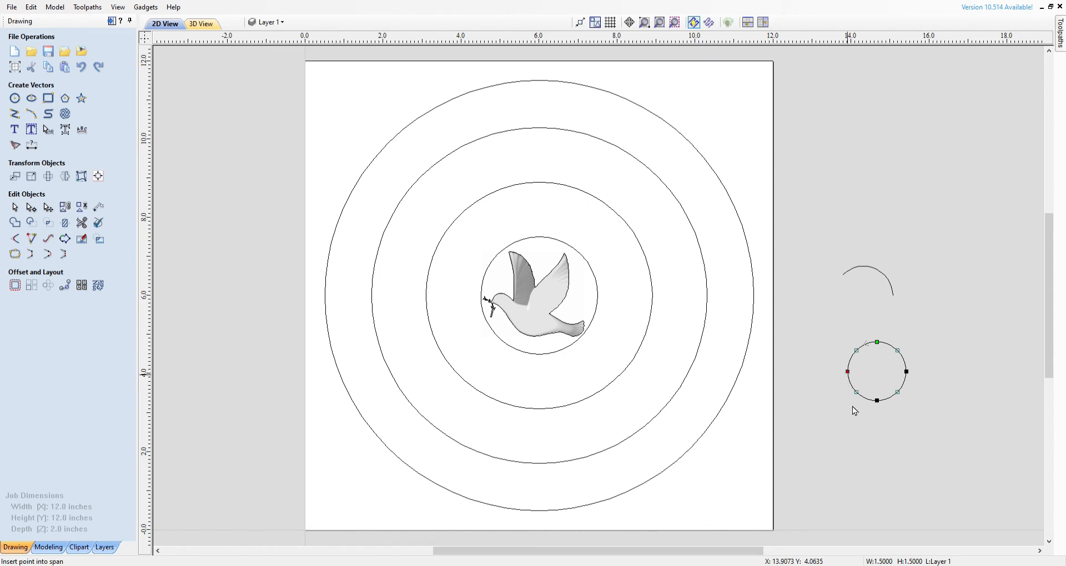
pyautogui.click(884, 418)
pyautogui.rightClick(909, 375)
pyautogui.click(932, 421)
pyautogui.press('n')
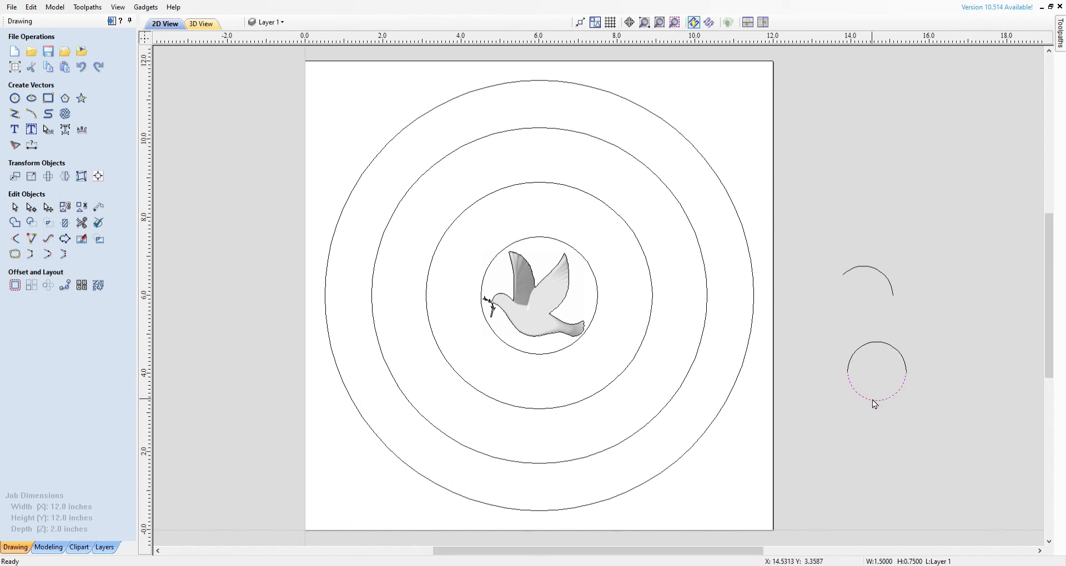
pyautogui.press('Delete')
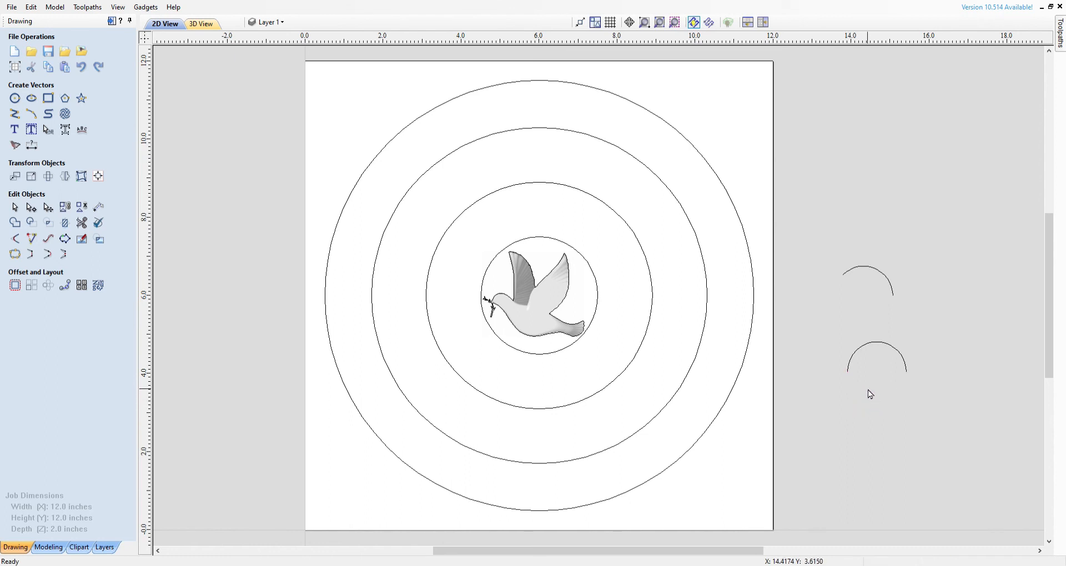
# Trim the lower-left end off the new half-circle arc at its 45-degree point using node editing.
pyautogui.click(868, 351)
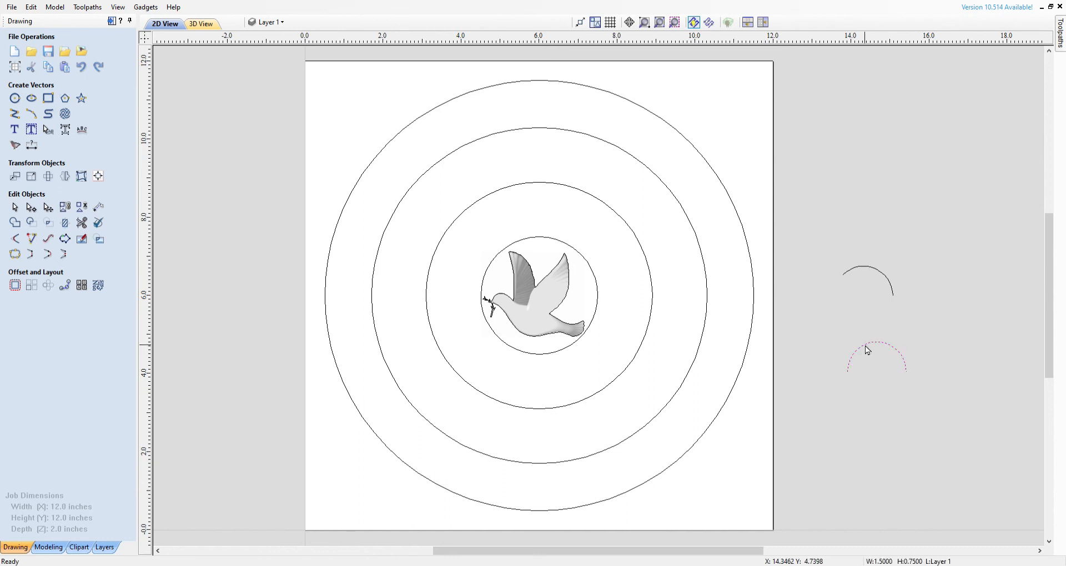
pyautogui.doubleClick(868, 350)
pyautogui.click(881, 400)
pyautogui.click(854, 365)
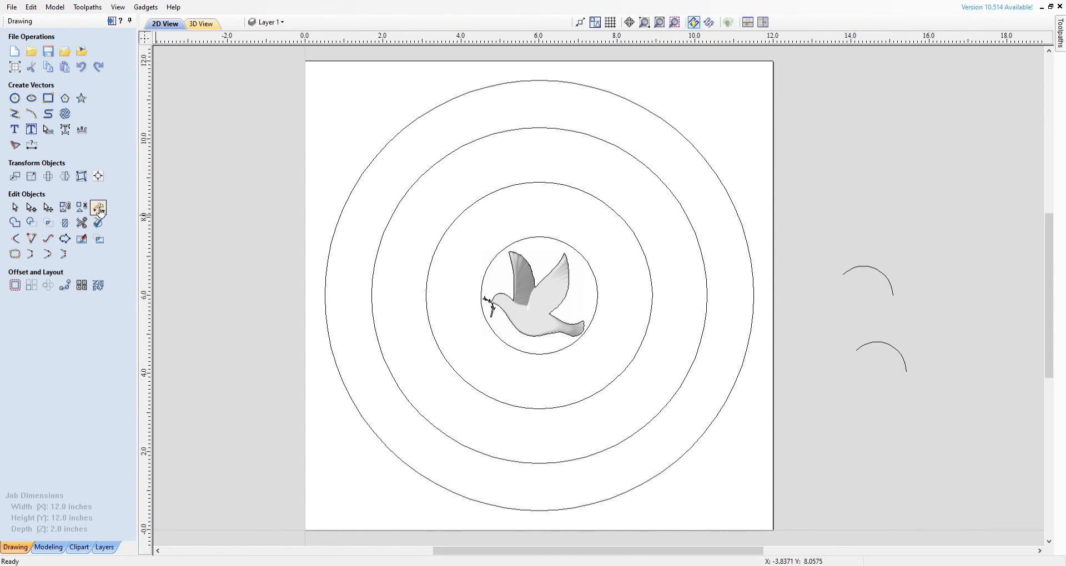
# Measure the horizontal gap between the outermost circle and the next circle inward.
pyautogui.click(98, 207)
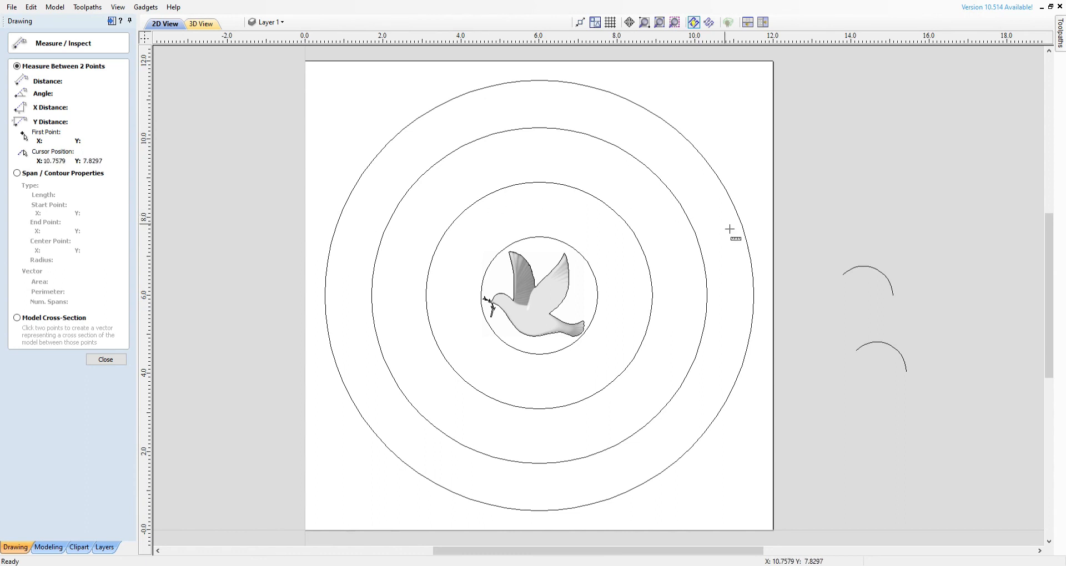
pyautogui.click(753, 294)
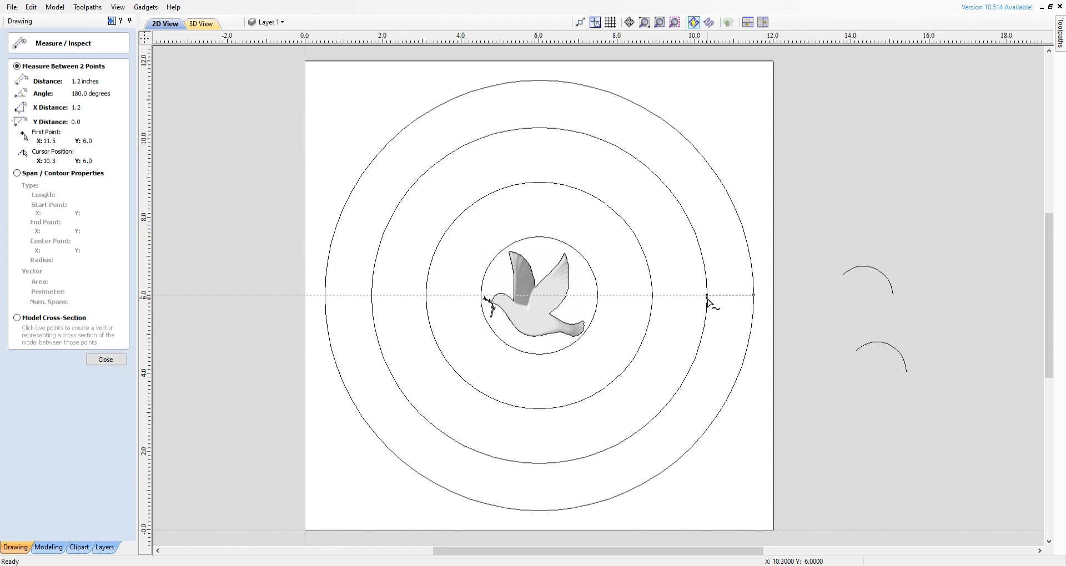
pyautogui.click(106, 360)
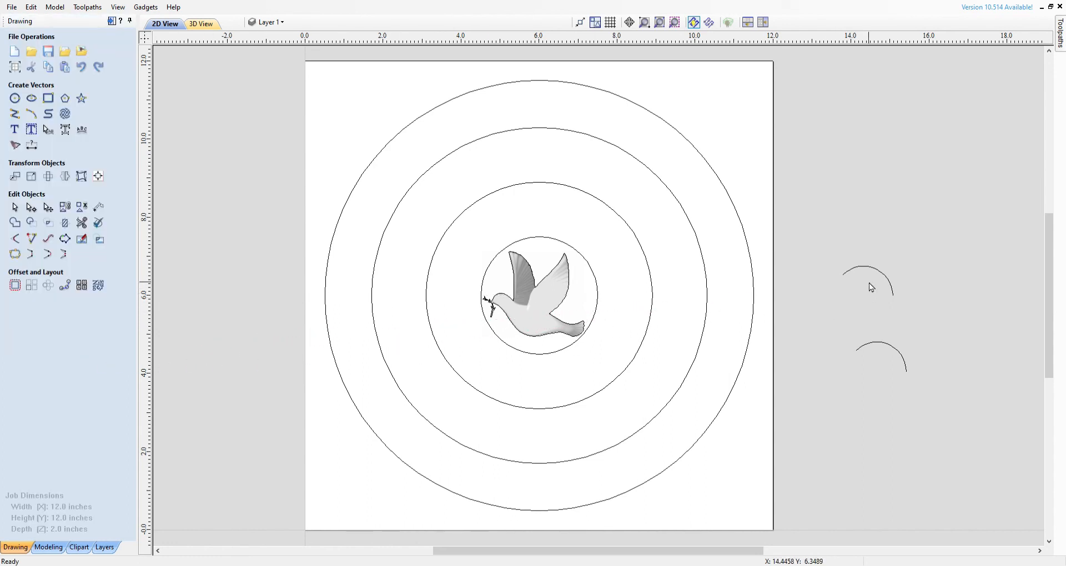